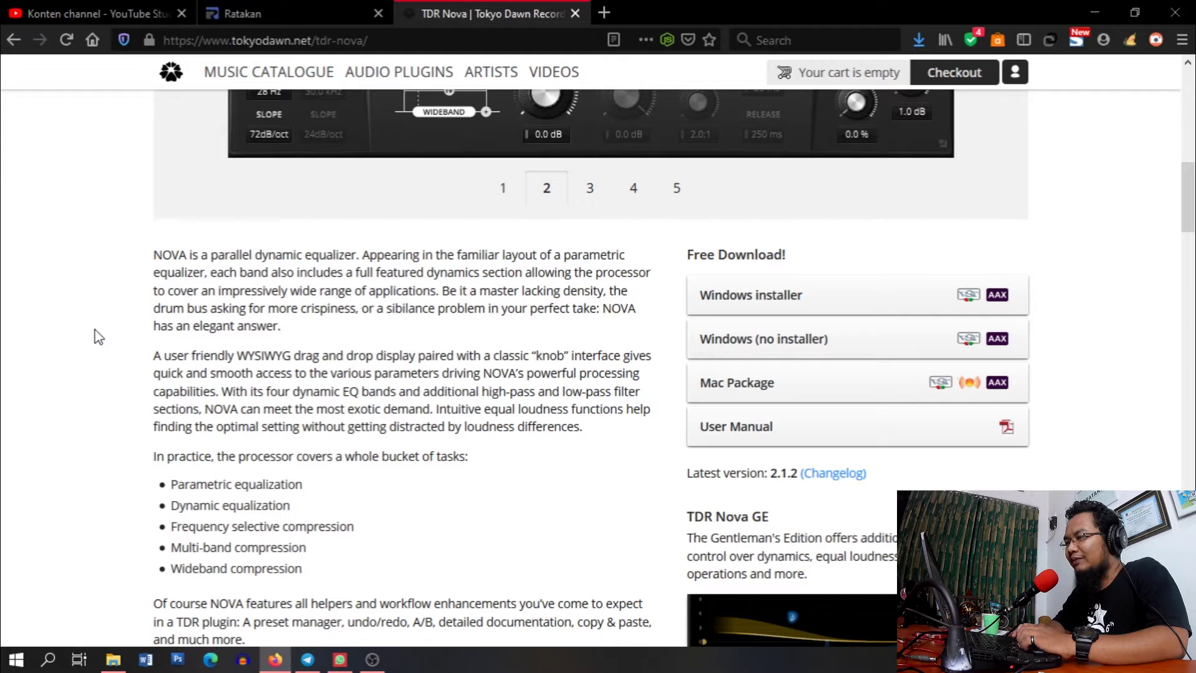
# Examine the TDR Nova product page, including its feature list, download options, compatibility table and system requirements.
pyautogui.scroll(-1, 95, 329)
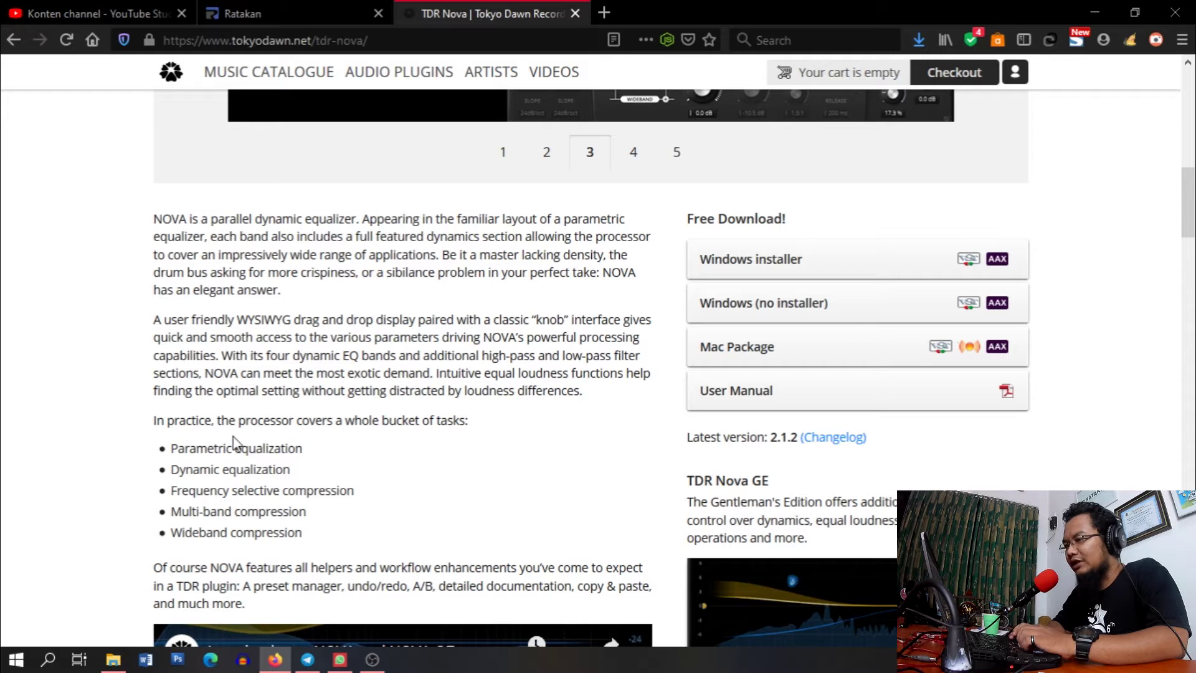
pyautogui.scroll(-4, 235, 443)
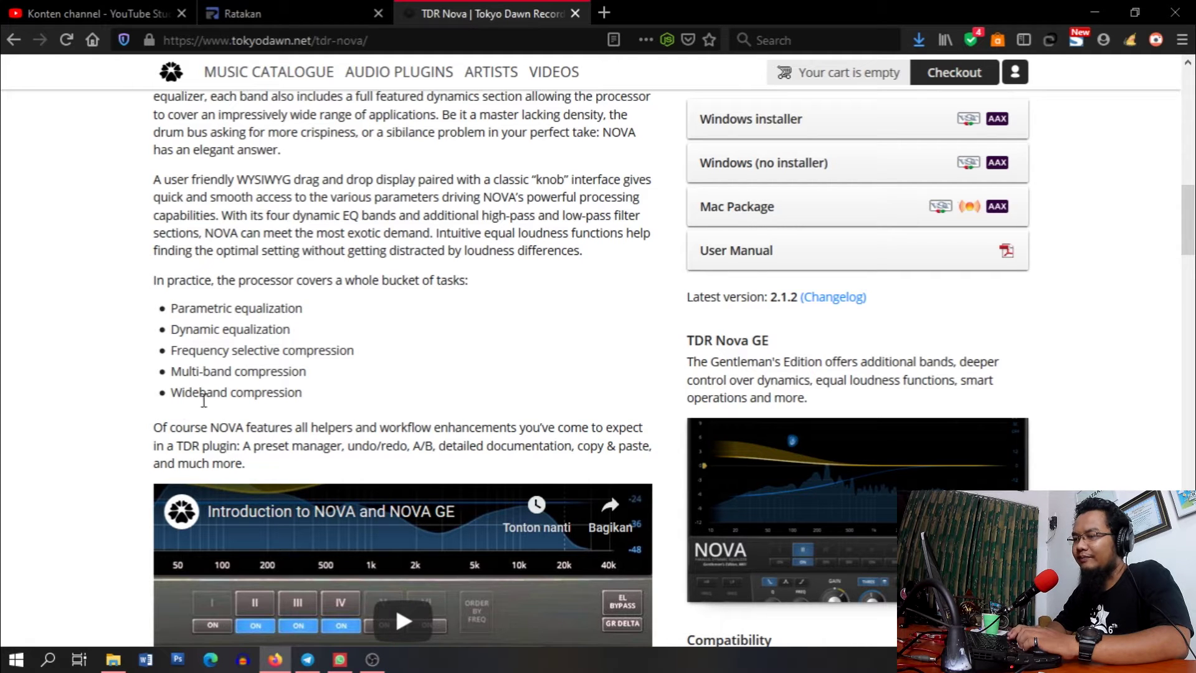
pyautogui.scroll(-10, 123, 441)
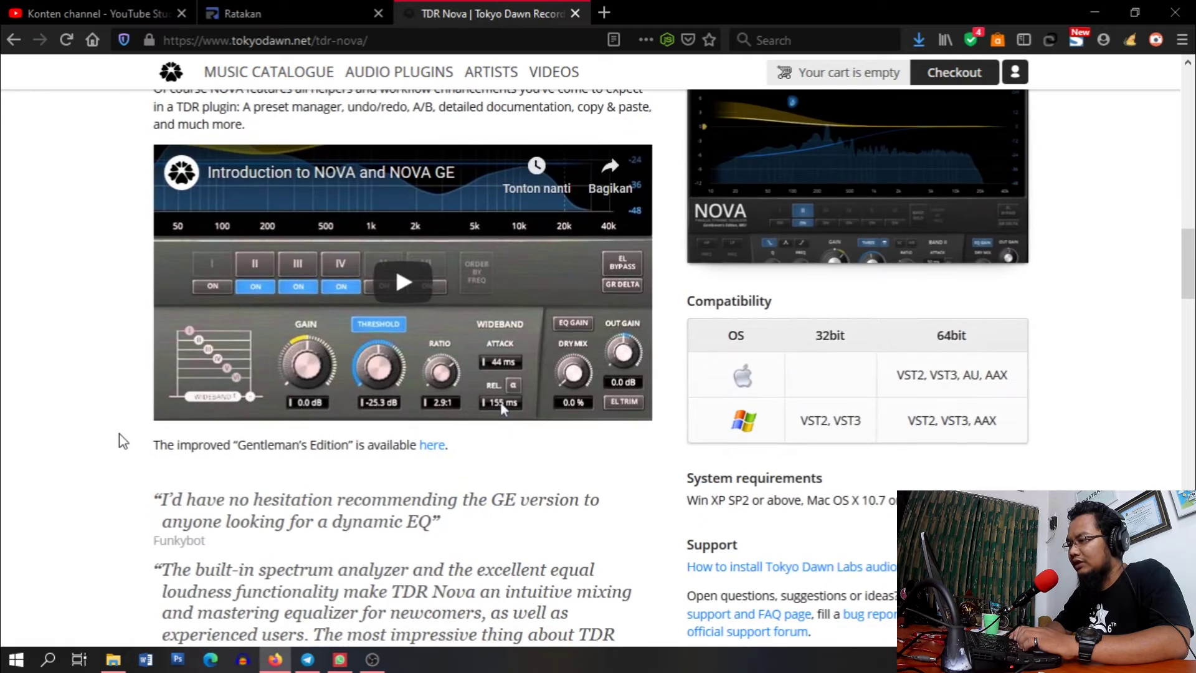
pyautogui.scroll(-1, 123, 441)
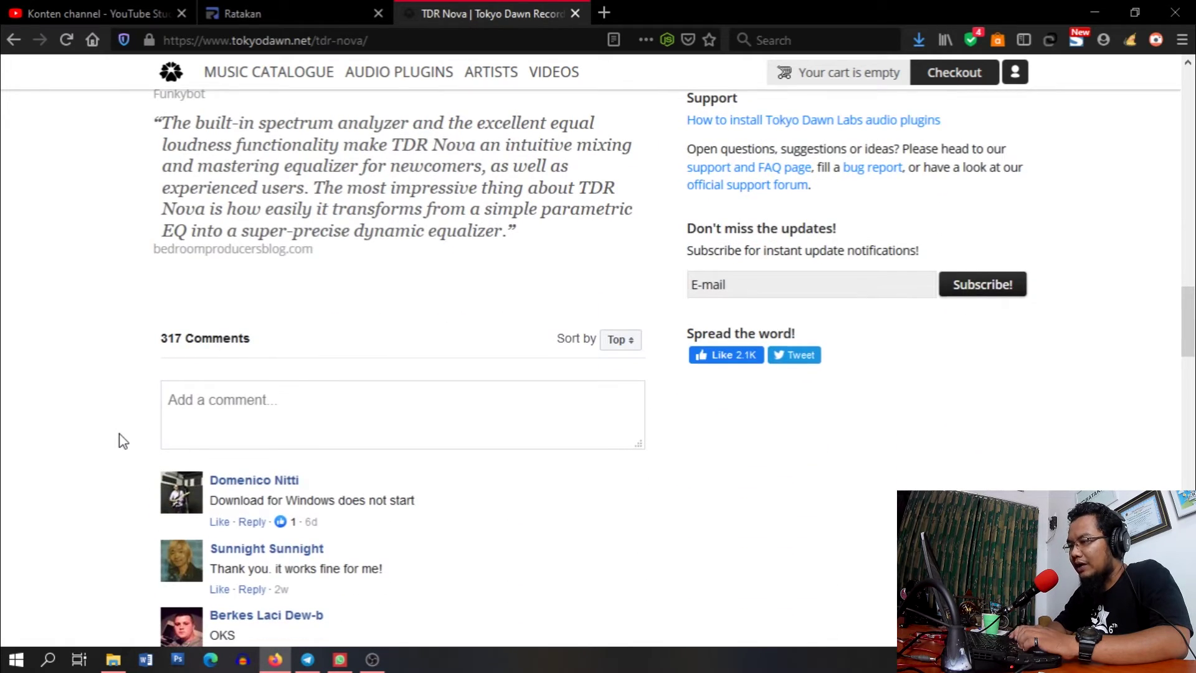
pyautogui.scroll(-5, 123, 441)
pyautogui.scroll(7, 118, 441)
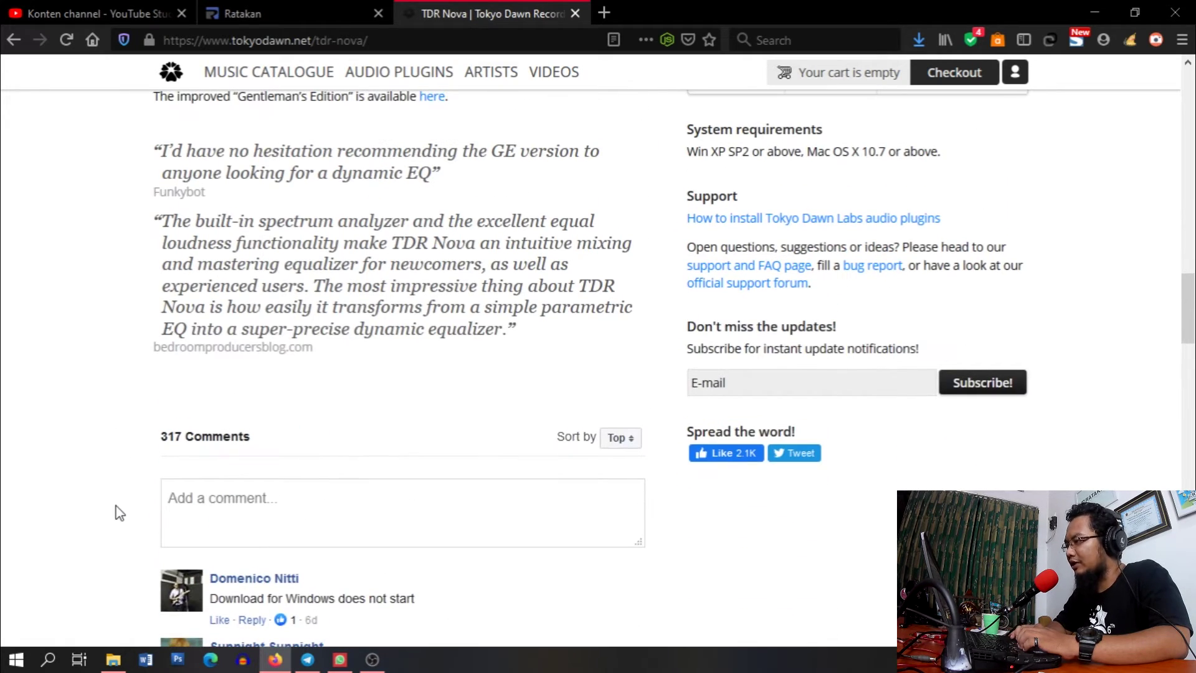
pyautogui.scroll(6, 117, 522)
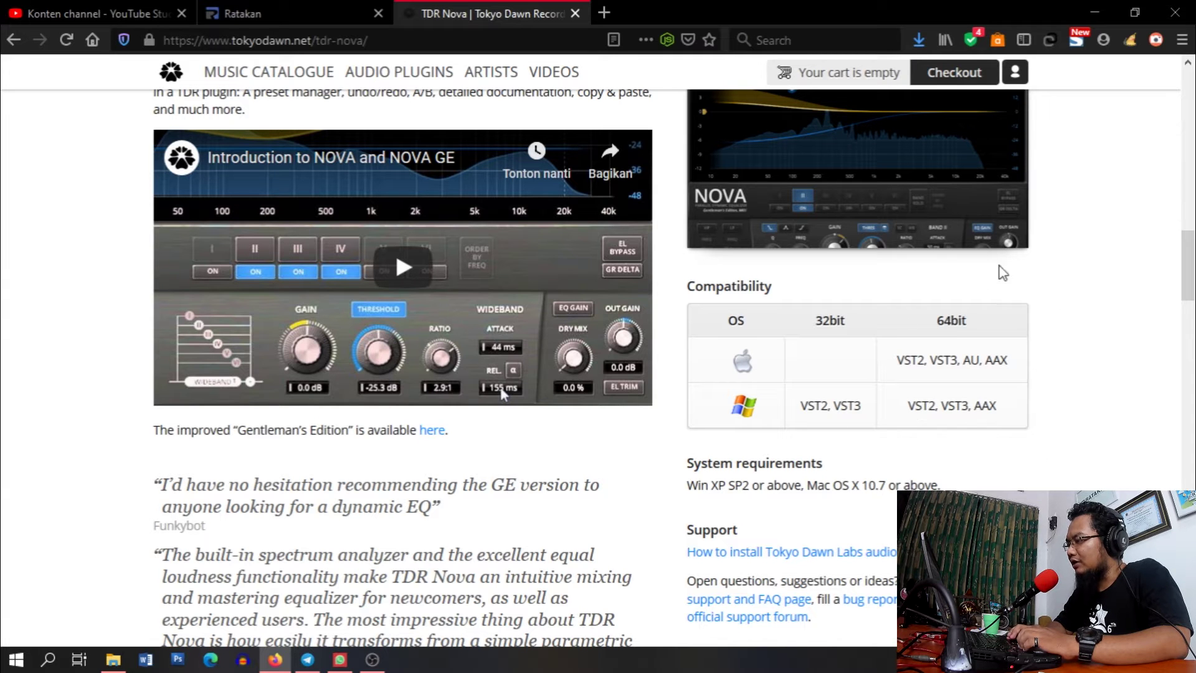
pyautogui.scroll(1, 1097, 377)
pyautogui.scroll(5, 1099, 376)
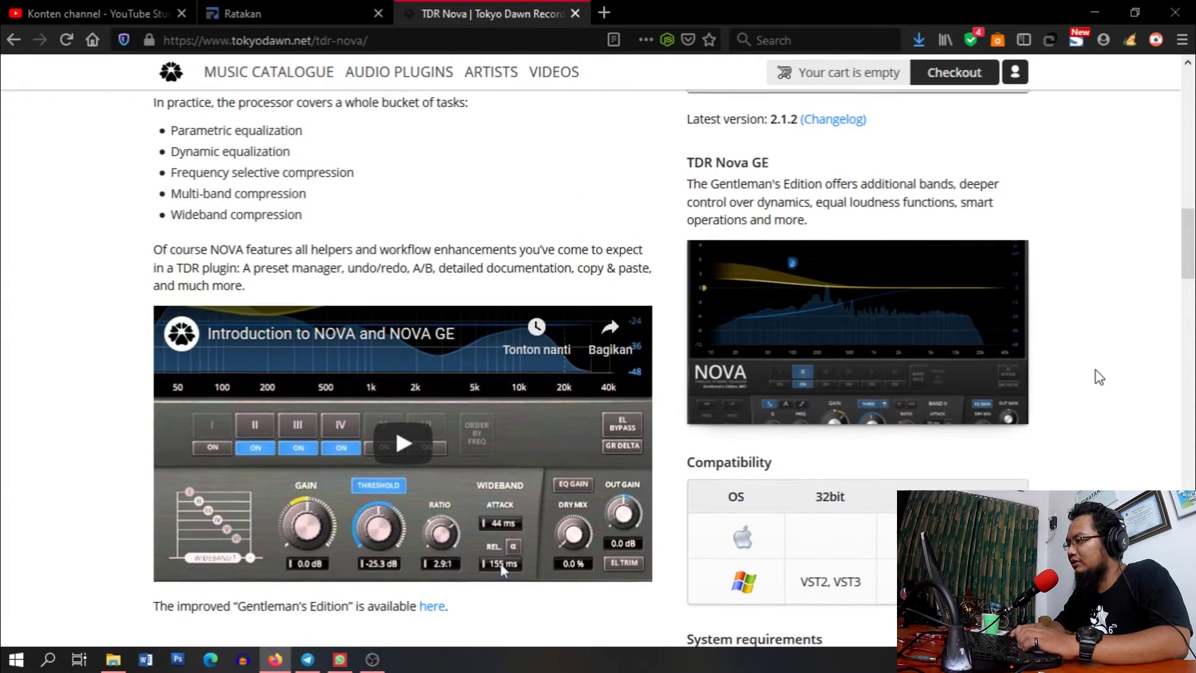
pyautogui.scroll(7, 1098, 377)
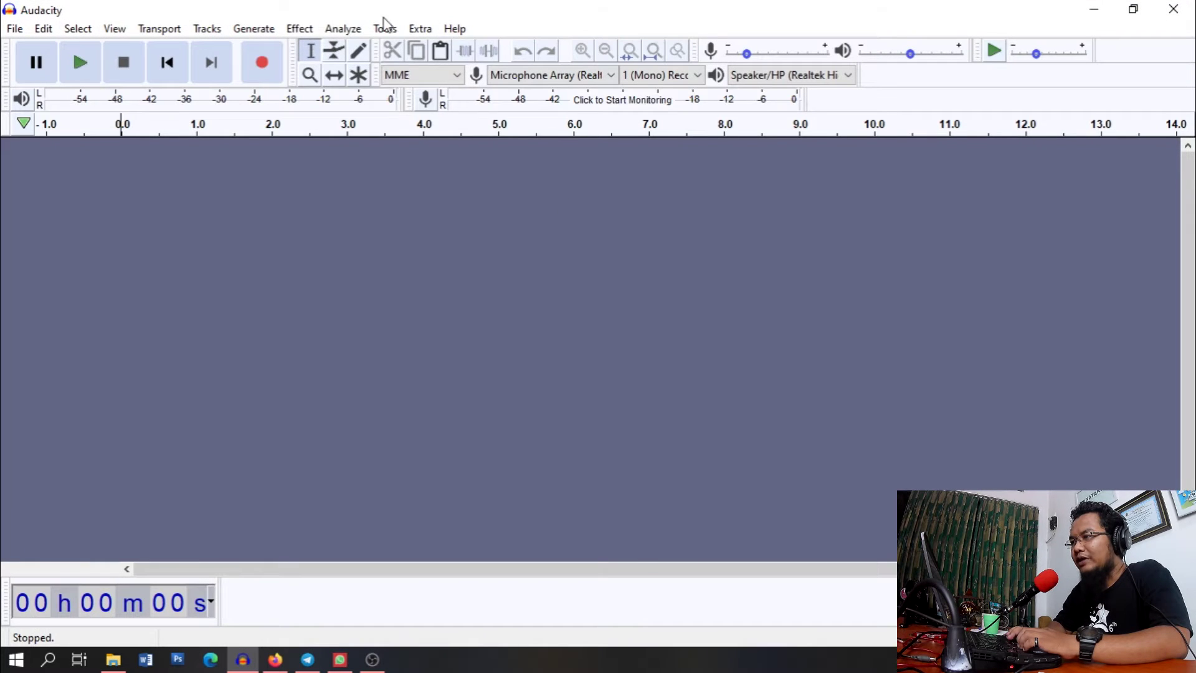
# In Audacity, open the TDR Nova VST effect.
pyautogui.click(301, 33)
pyautogui.moveTo(391, 162)
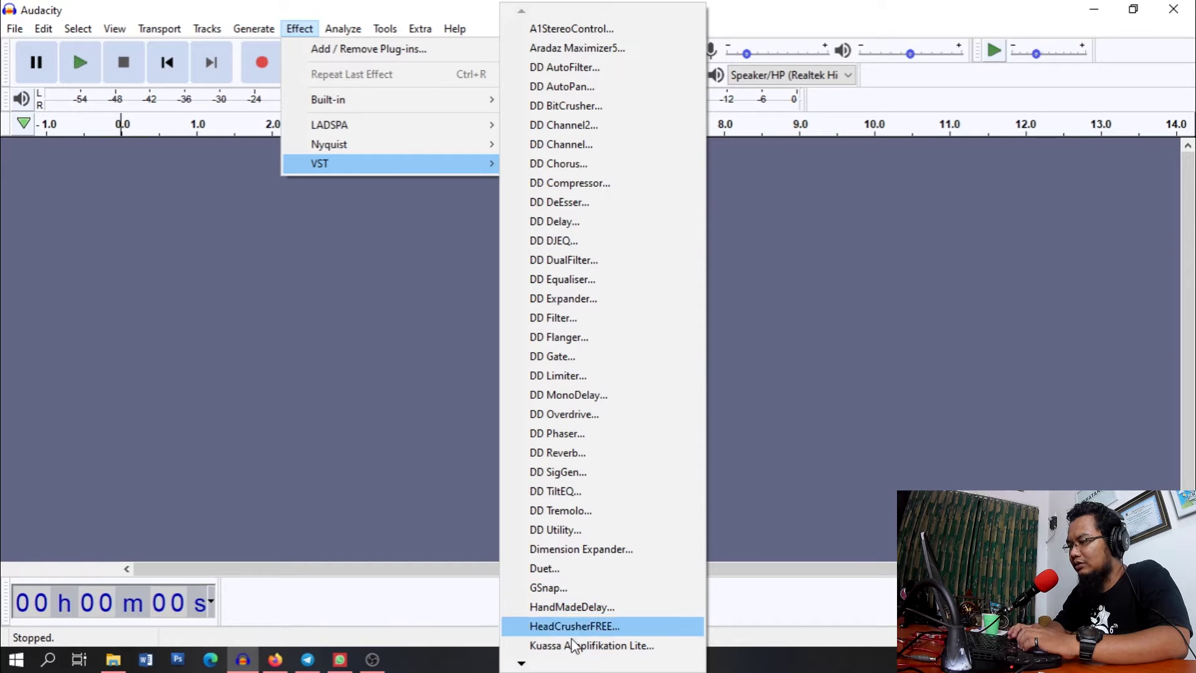
pyautogui.moveTo(563, 665)
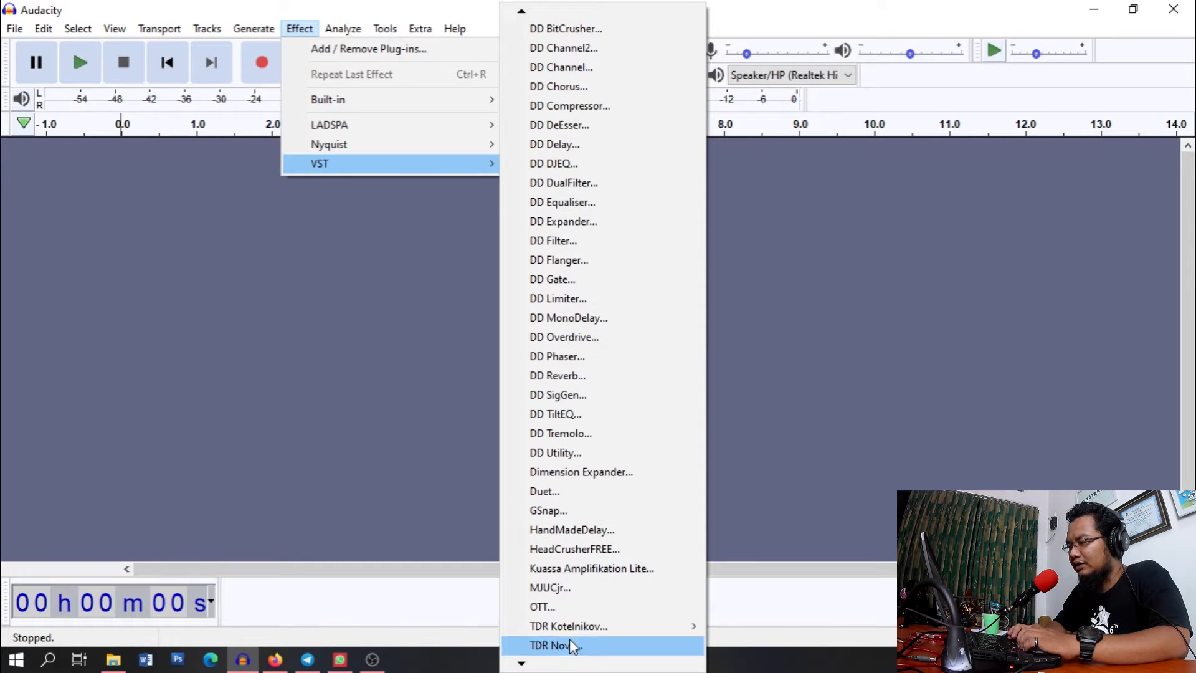
pyautogui.click(555, 644)
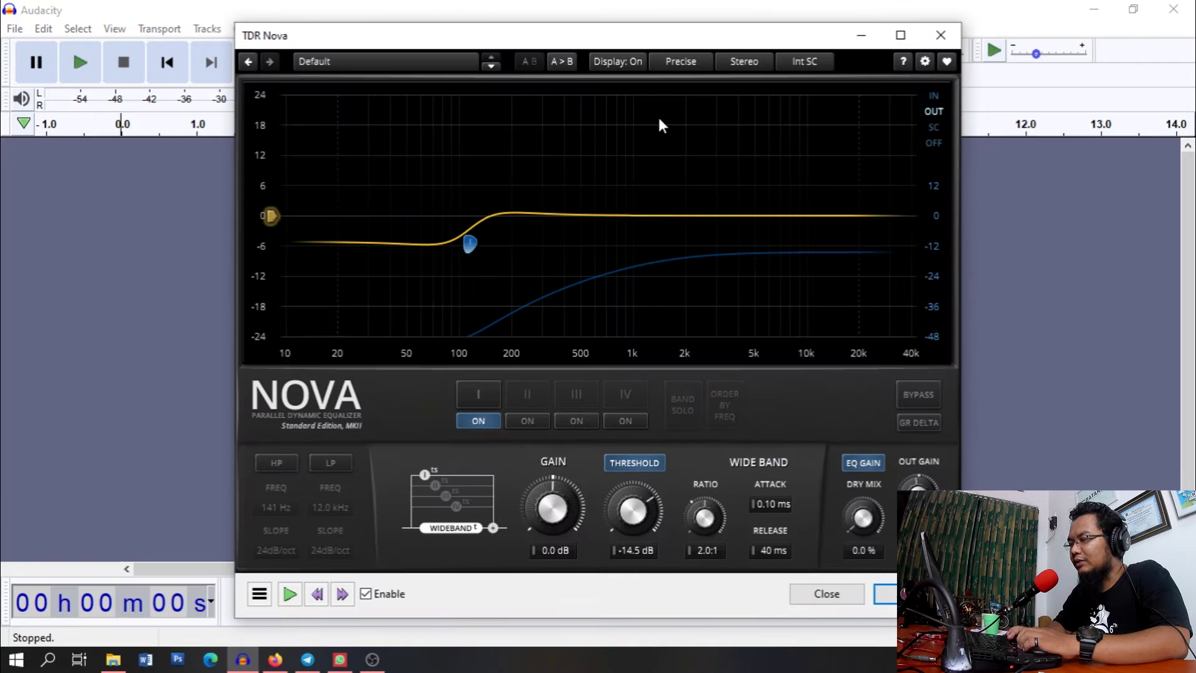
# Switch off band I and the threshold section in TDR Nova, and close the plug-in window without applying it.
pyautogui.click(477, 420)
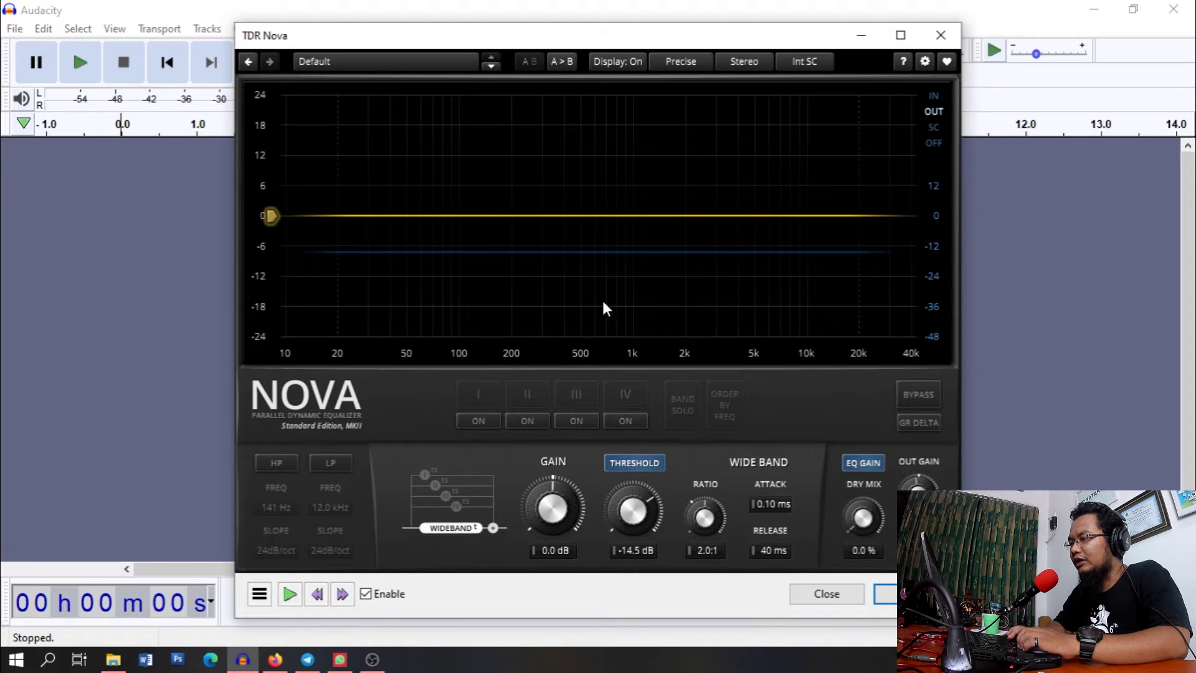
pyautogui.click(635, 463)
pyautogui.moveTo(788, 39)
pyautogui.mouseDown()
pyautogui.moveTo(927, 47)
pyautogui.moveTo(792, 52)
pyautogui.mouseUp()
pyautogui.click(958, 54)
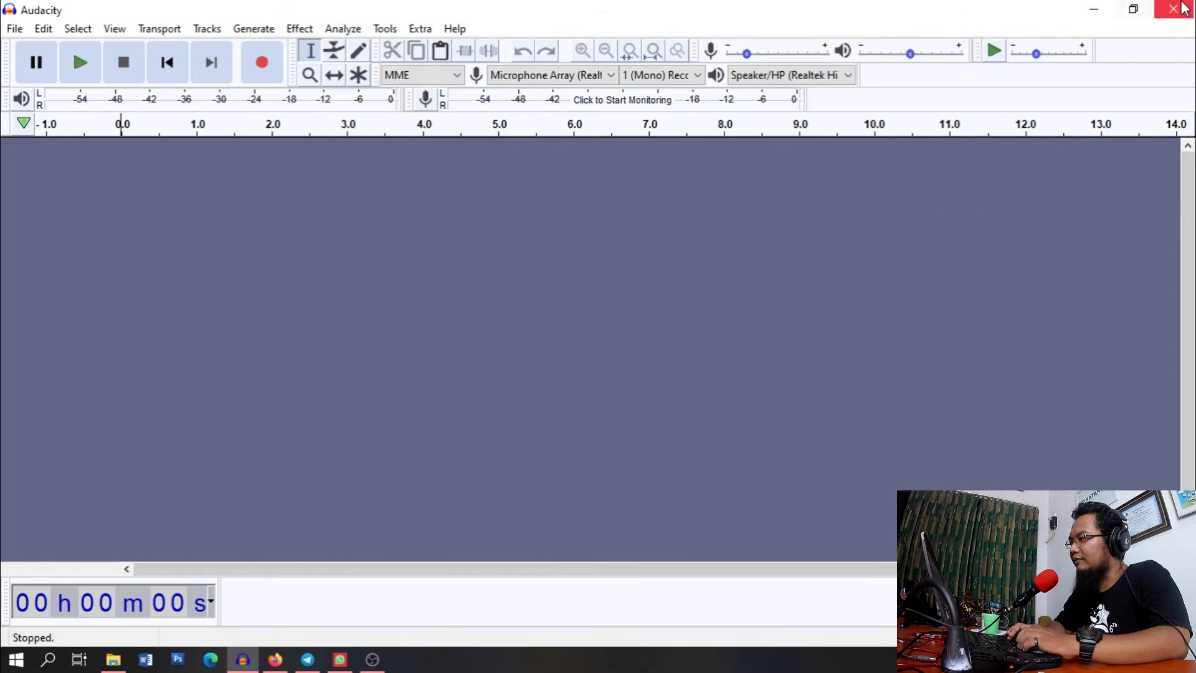
# Switch back to the TDR Nova web page and examine the list of processing tasks the plug-in covers.
pyautogui.hotkey('alt', 'Tab')
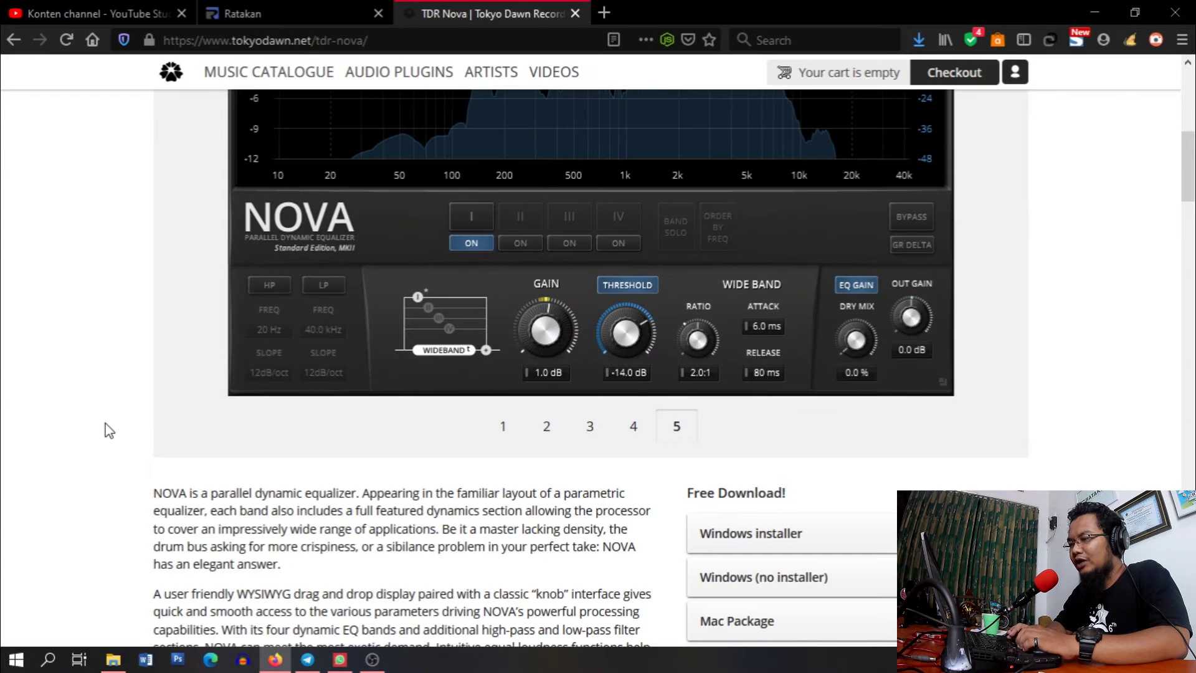
pyautogui.scroll(-3, 175, 489)
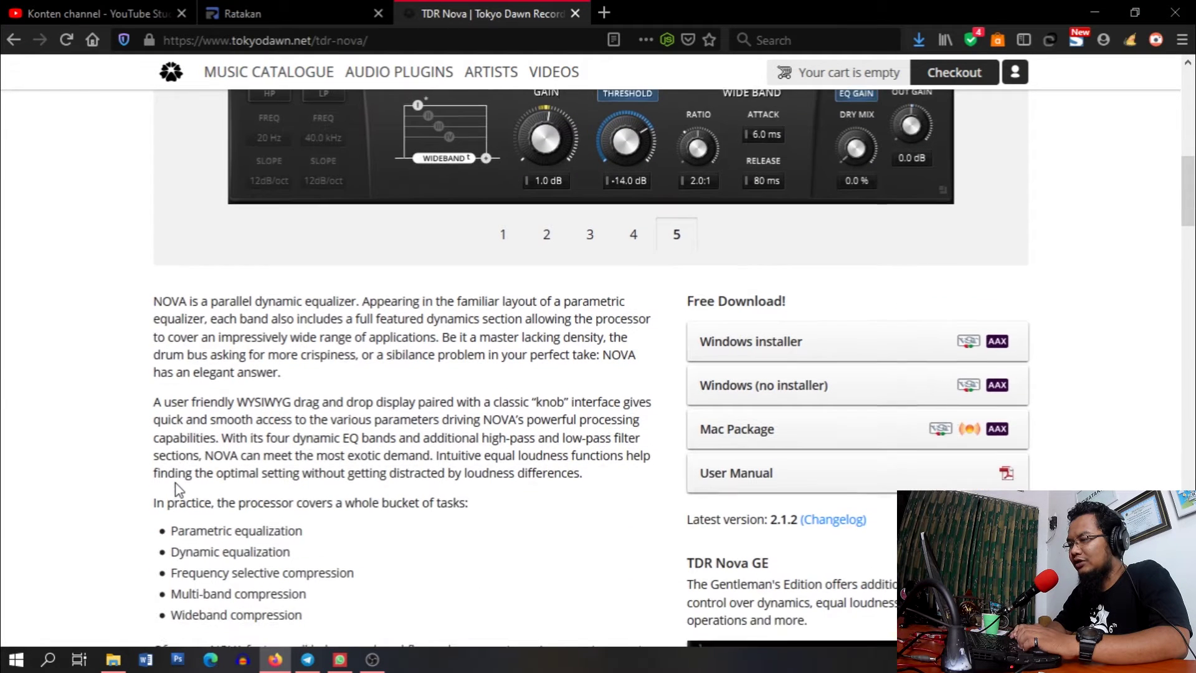
pyautogui.scroll(-1, 94, 594)
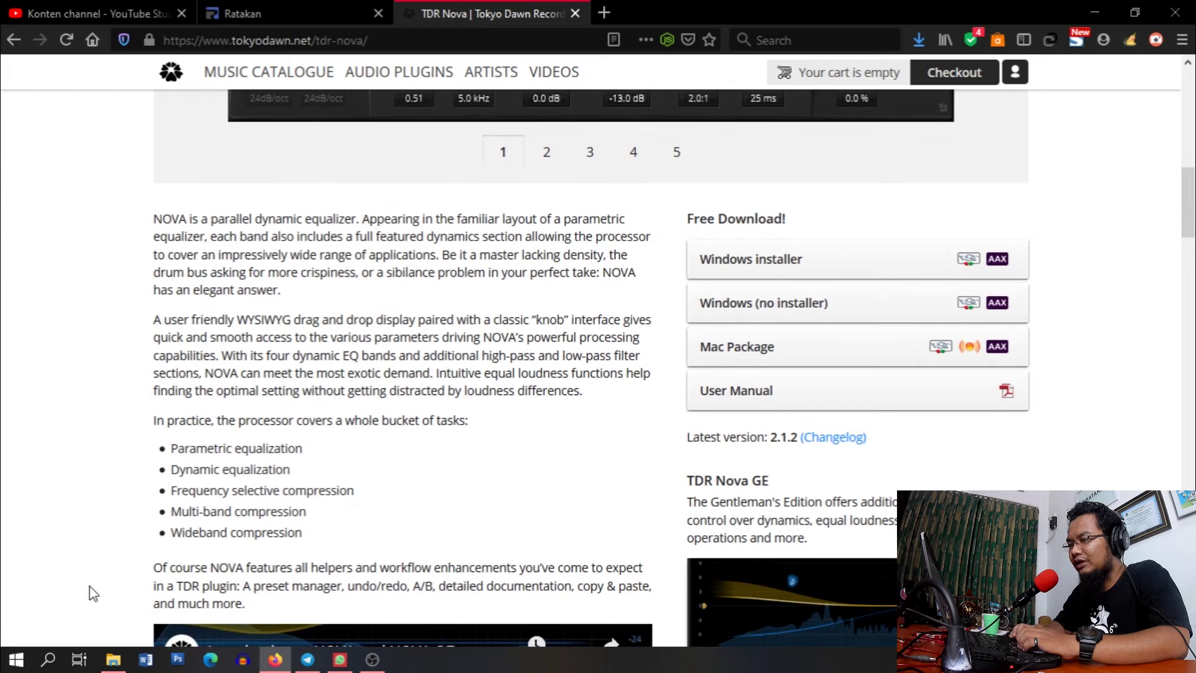
pyautogui.moveTo(169, 450); pyautogui.dragTo(269, 454)
pyautogui.moveTo(172, 469); pyautogui.dragTo(275, 471)
pyautogui.moveTo(172, 490); pyautogui.dragTo(271, 492)
pyautogui.moveTo(171, 511); pyautogui.dragTo(211, 512)
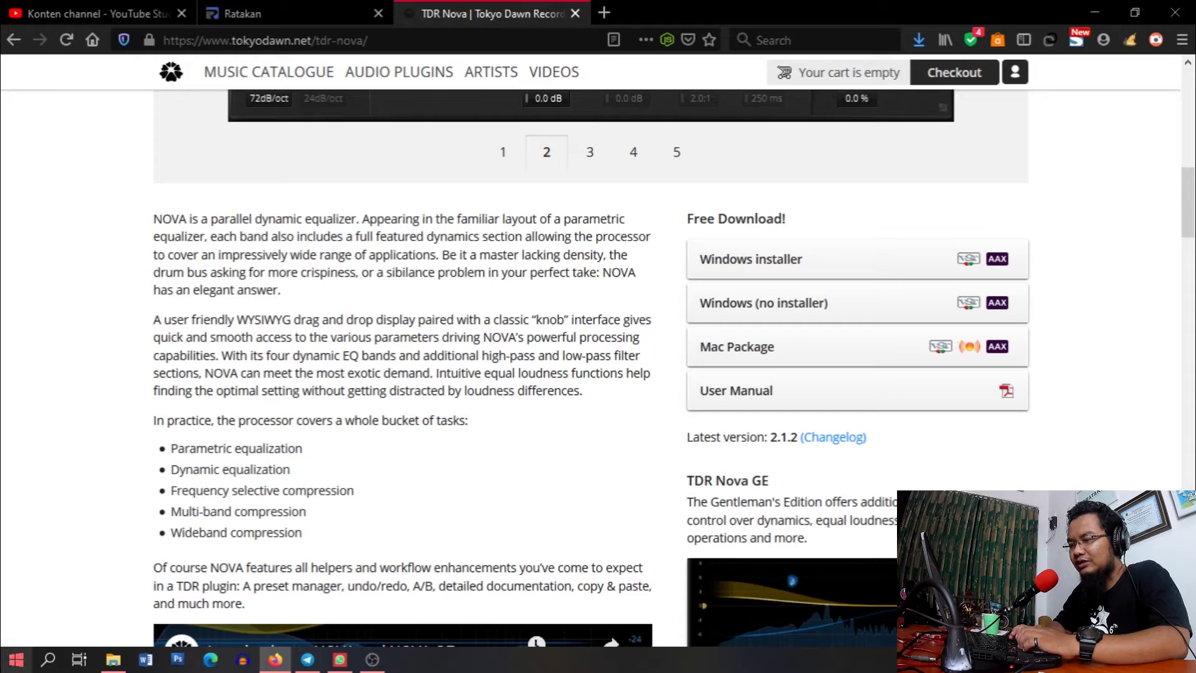
# Launch Cakewalk and bring up the file browser for opening an existing project.
pyautogui.click(16, 658)
pyautogui.click(611, 448)
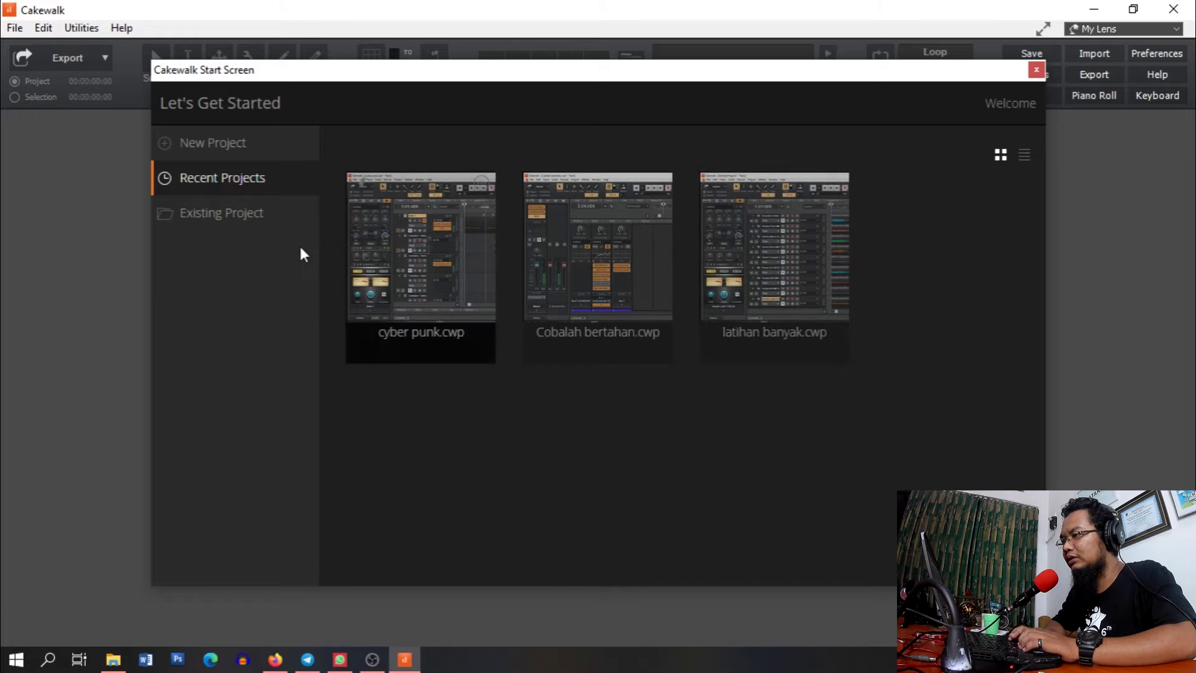
pyautogui.click(222, 213)
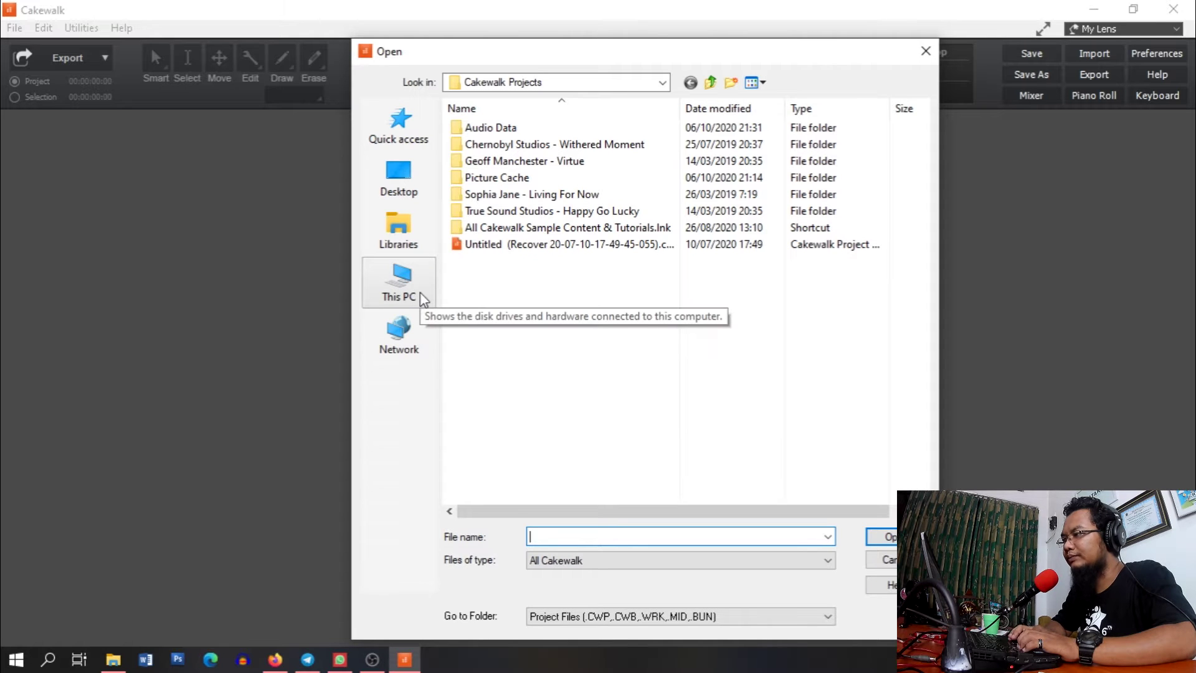
# Open the FR 1.cwp project from the Mixing, Project 1, FR 1 folder on the LAHAN LAMA (F:) drive.
pyautogui.click(399, 282)
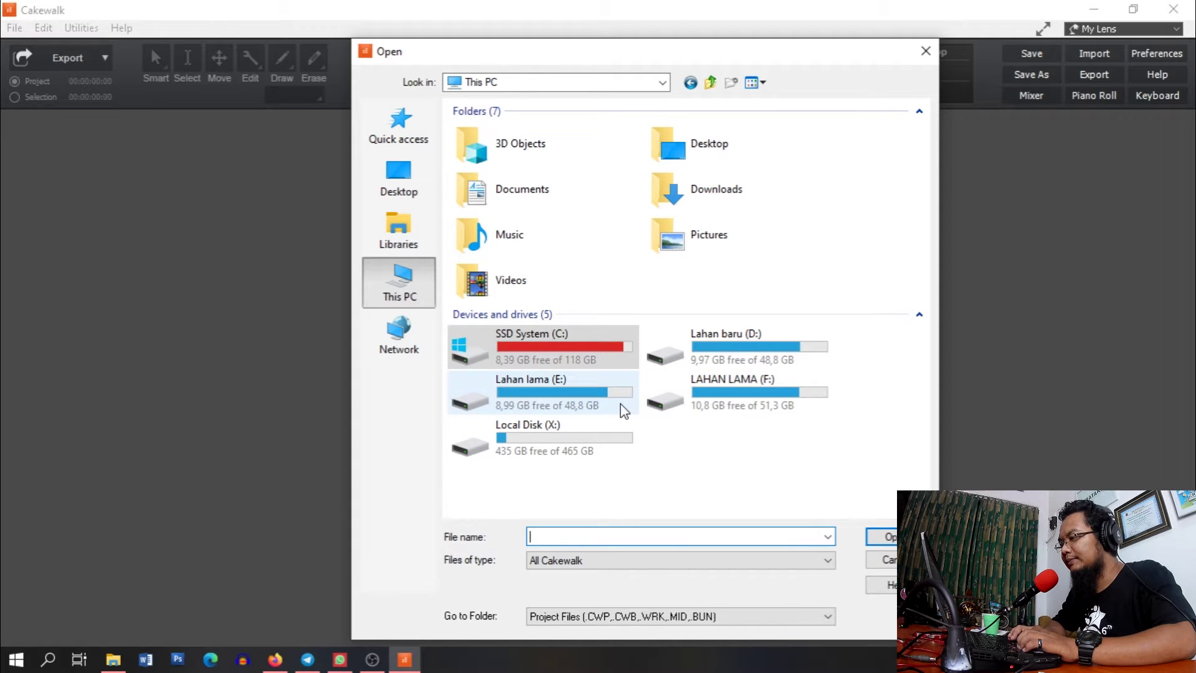
pyautogui.doubleClick(701, 397)
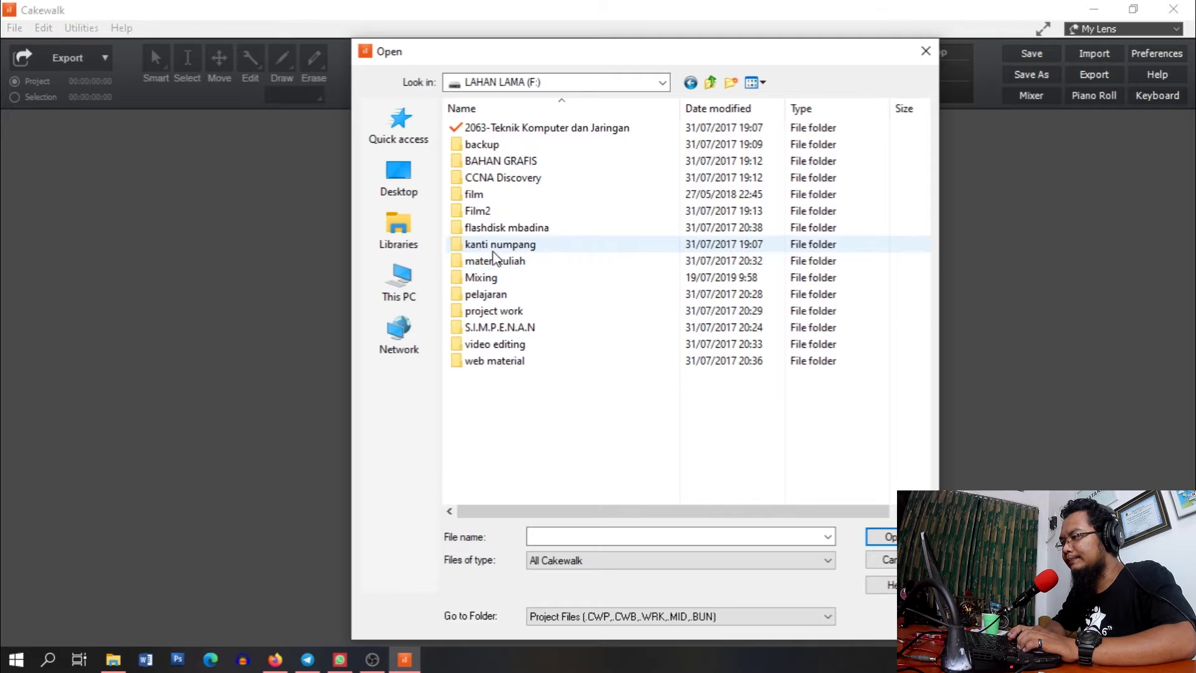
pyautogui.doubleClick(485, 277)
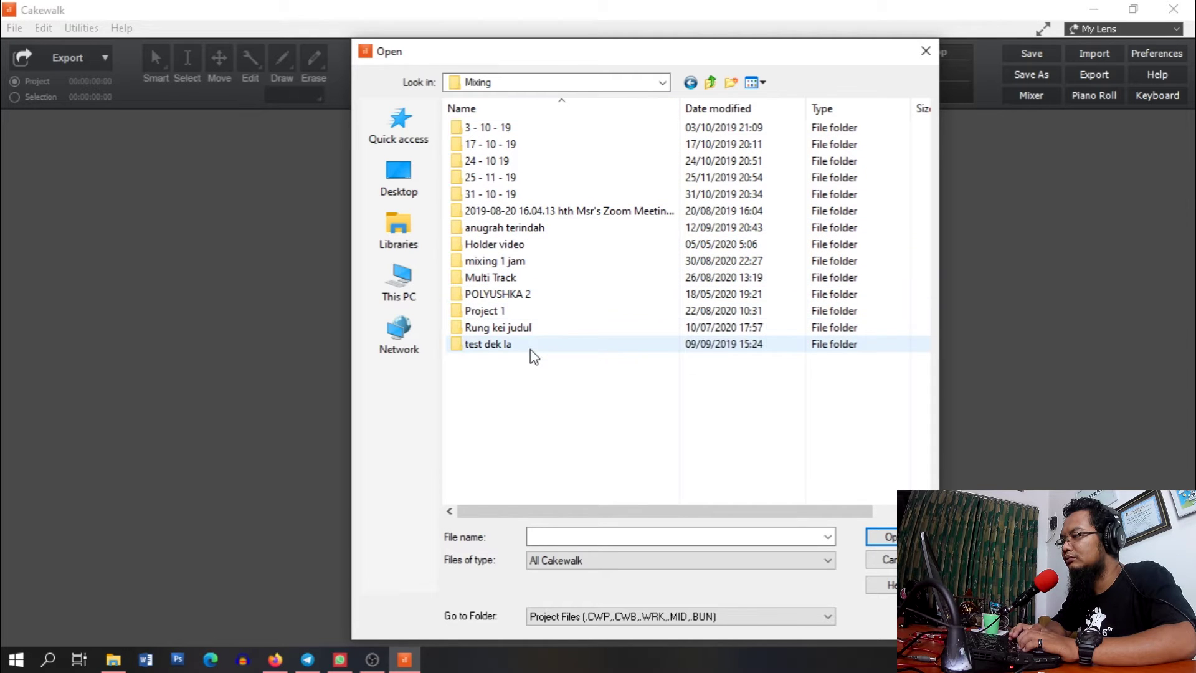
pyautogui.doubleClick(554, 309)
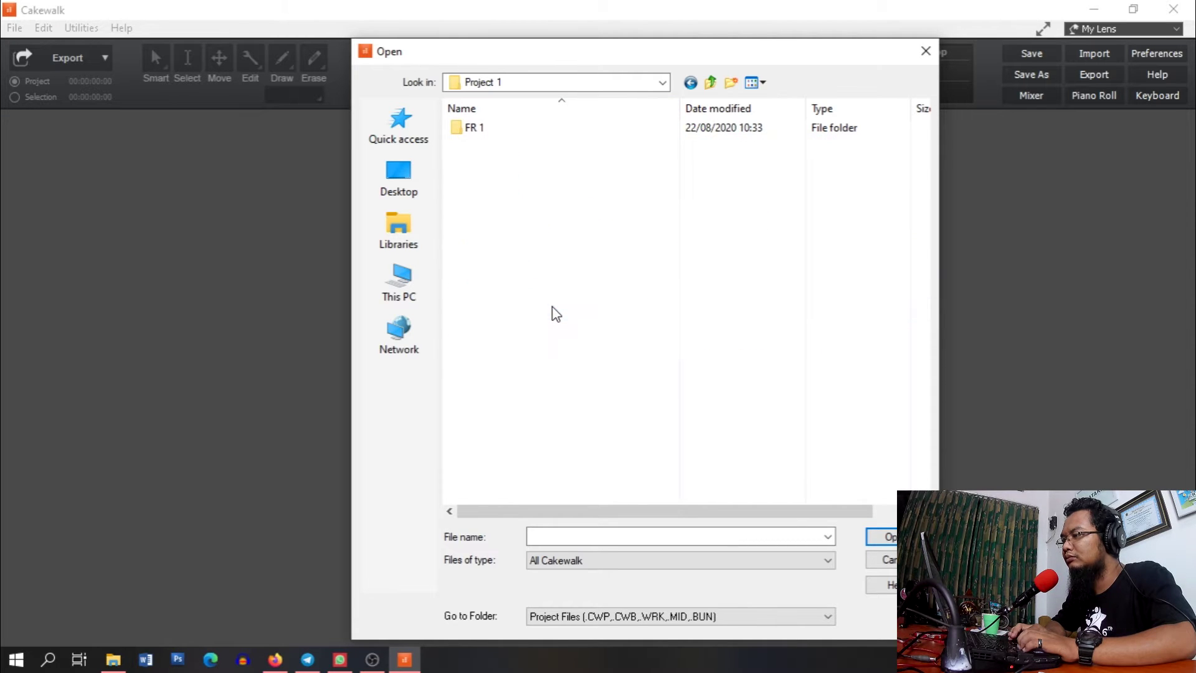
pyautogui.doubleClick(565, 129)
pyautogui.doubleClick(521, 145)
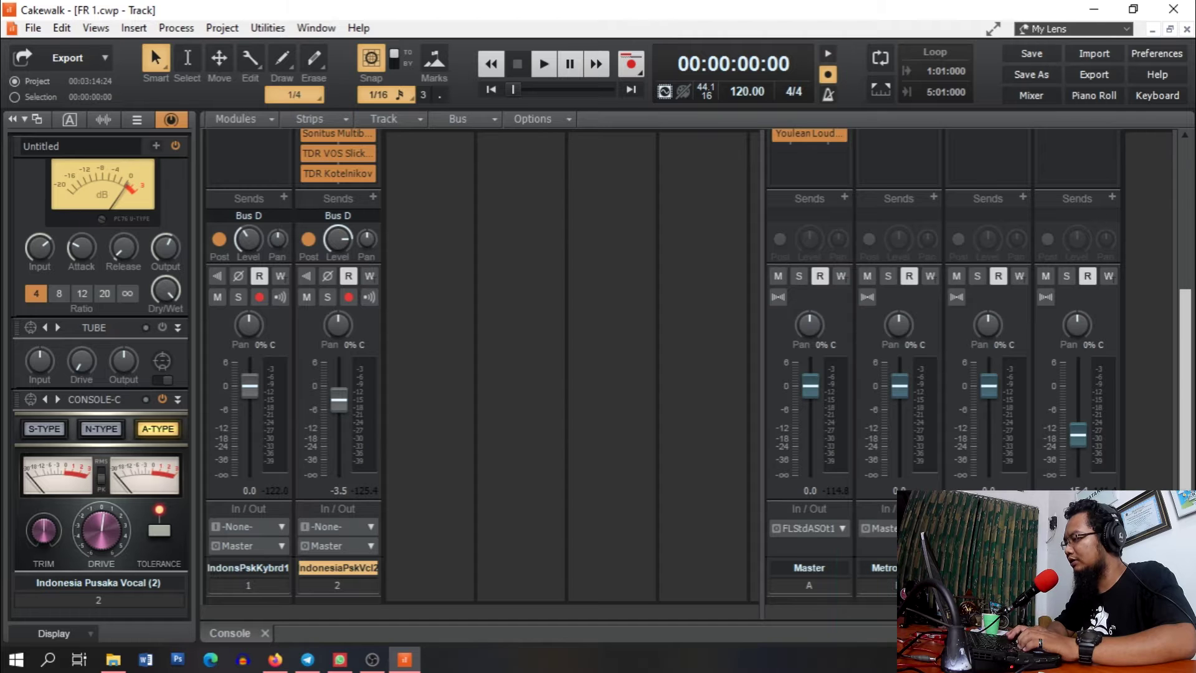
# Open TDR Nova from the Master bus effects, switch off its high-pass filter and move the plug-in window toward the screen center.
pyautogui.scroll(5, 592, 465)
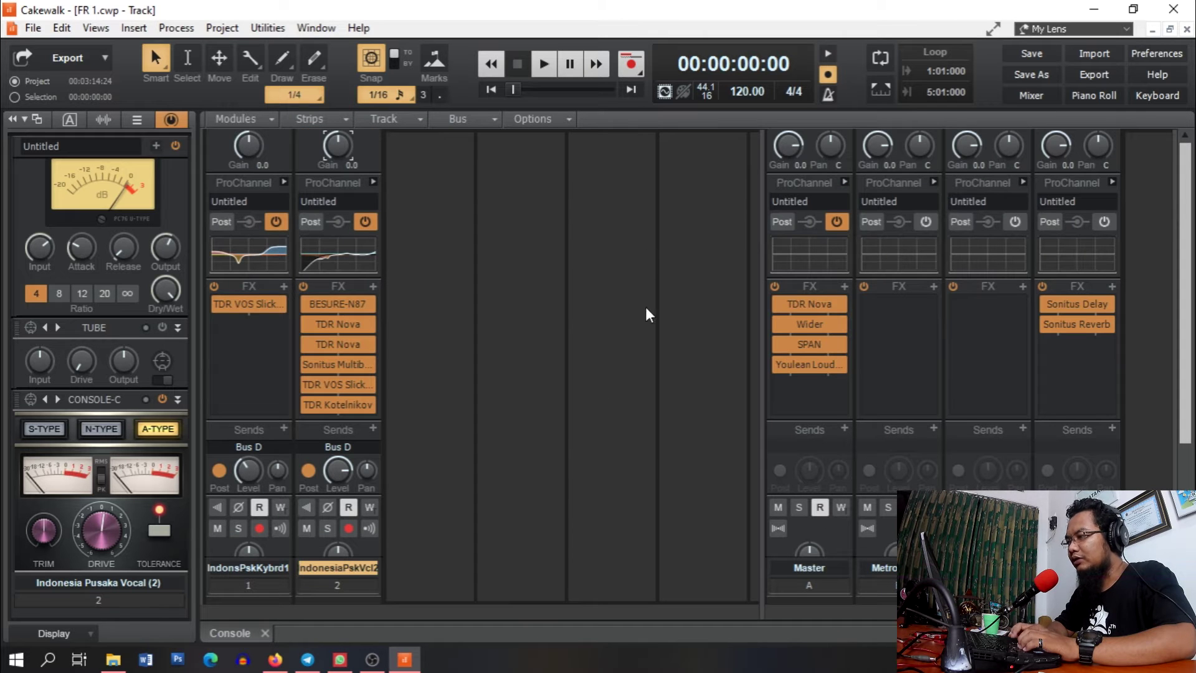
pyautogui.click(830, 386)
pyautogui.doubleClick(812, 304)
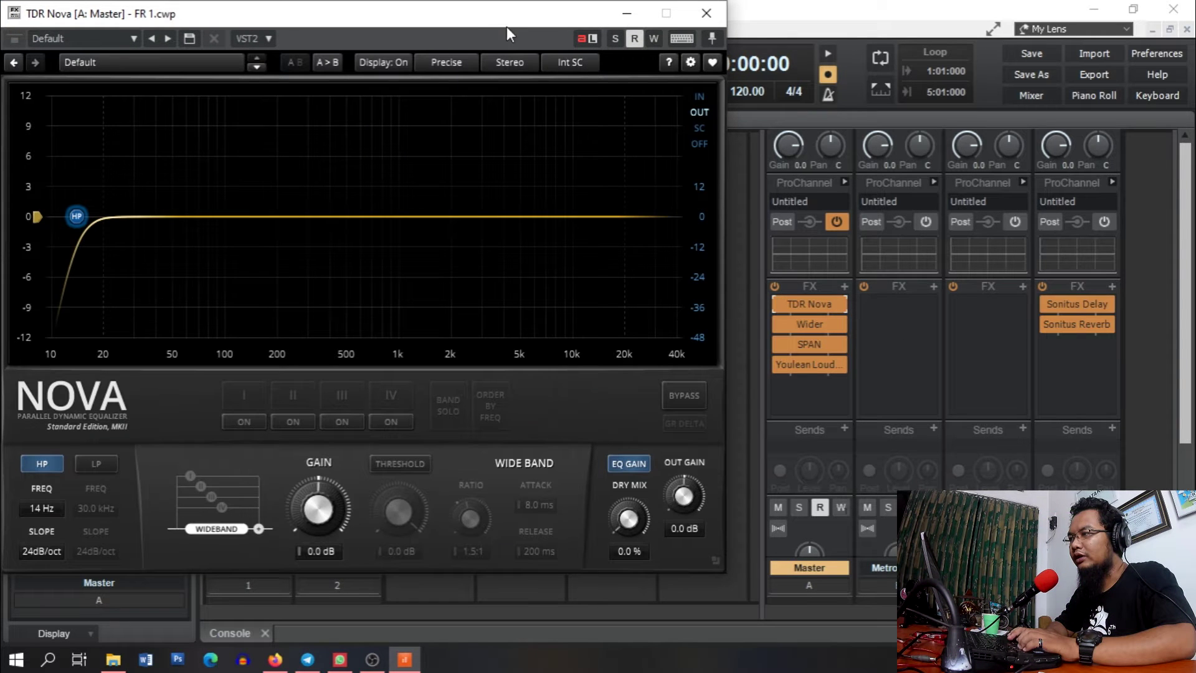
pyautogui.click(46, 461)
pyautogui.moveTo(346, 24); pyautogui.dragTo(633, 74)
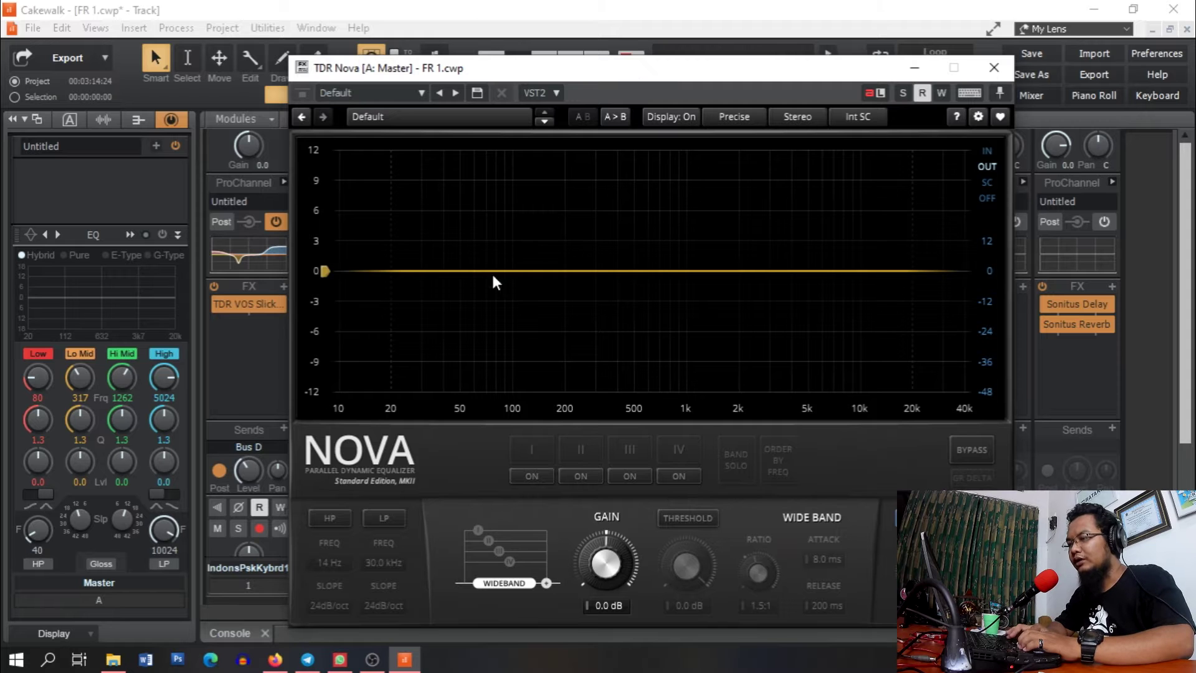
# Check the feature list on the TDR Nova web page, then return to Cakewalk and reposition the plug-in window.
pyautogui.click(271, 665)
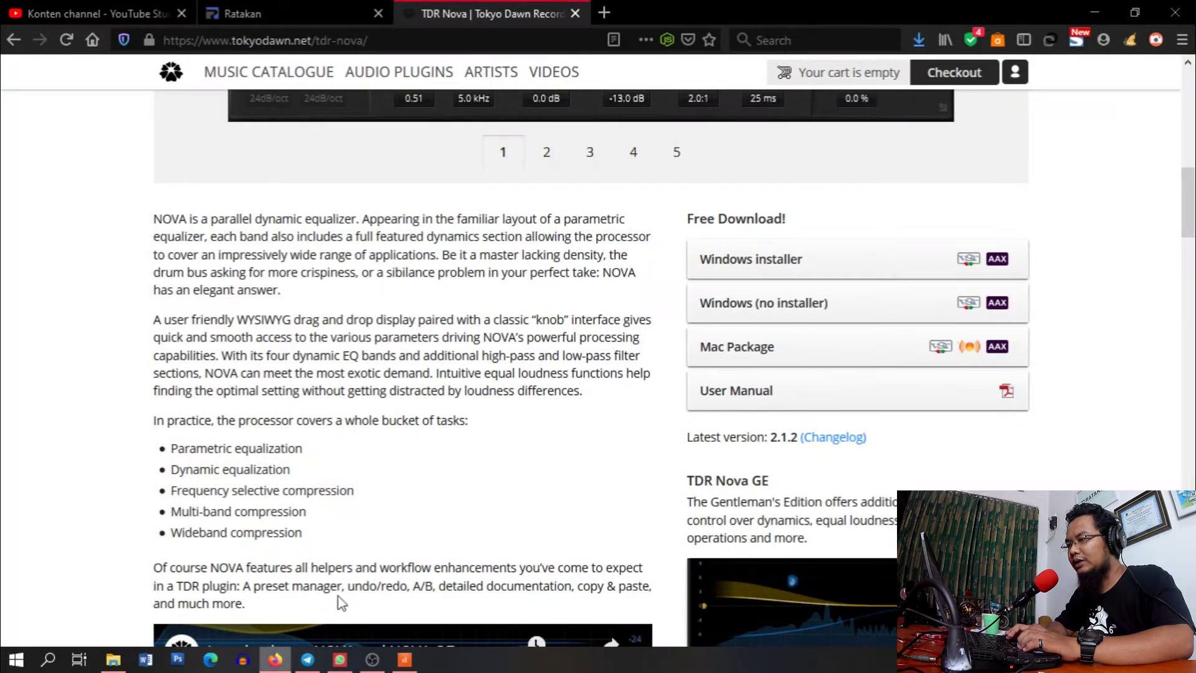
pyautogui.click(405, 658)
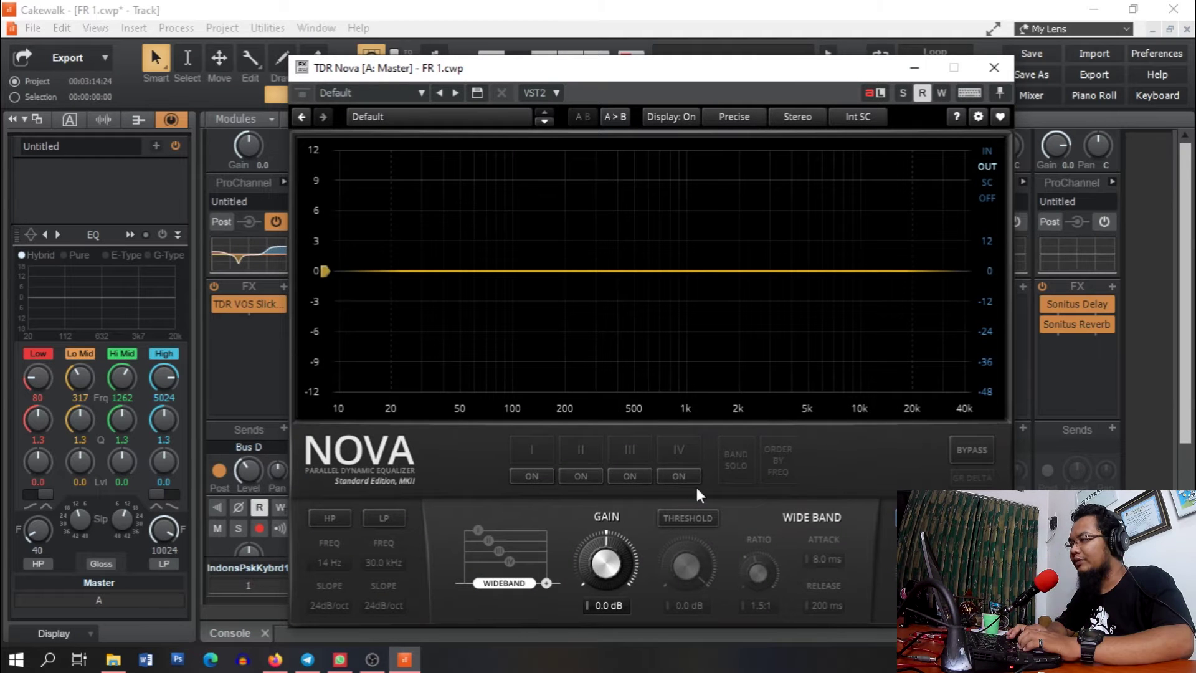
pyautogui.moveTo(699, 69); pyautogui.dragTo(643, 35)
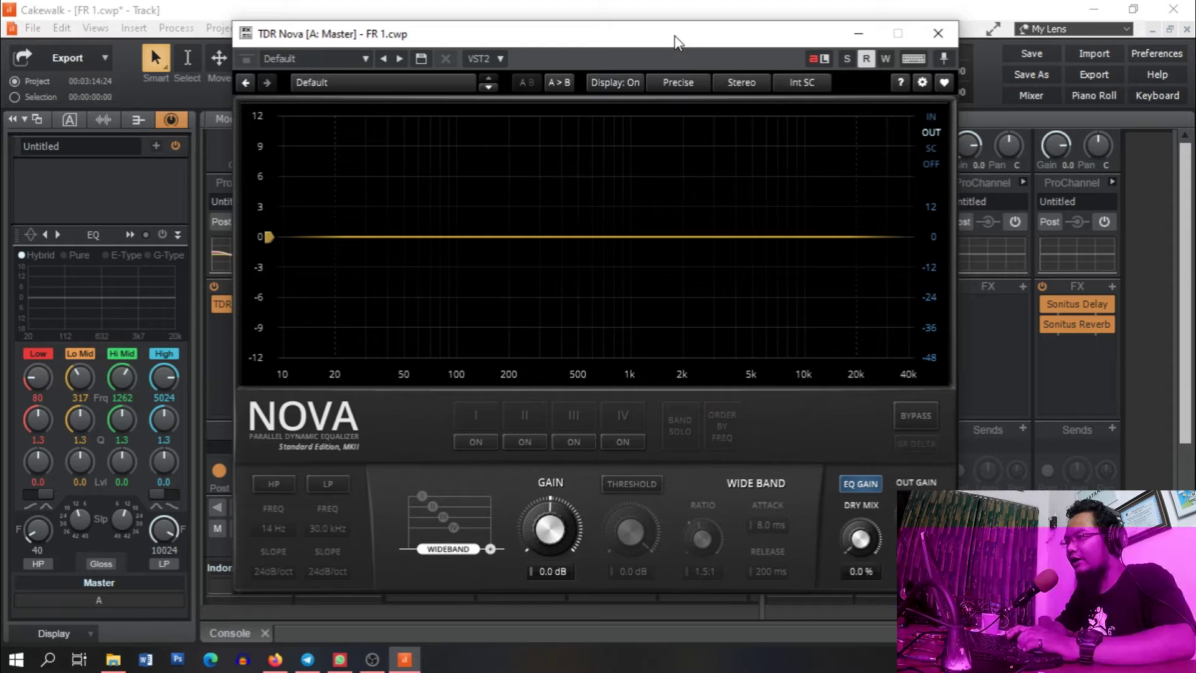
pyautogui.moveTo(675, 39); pyautogui.dragTo(699, 48)
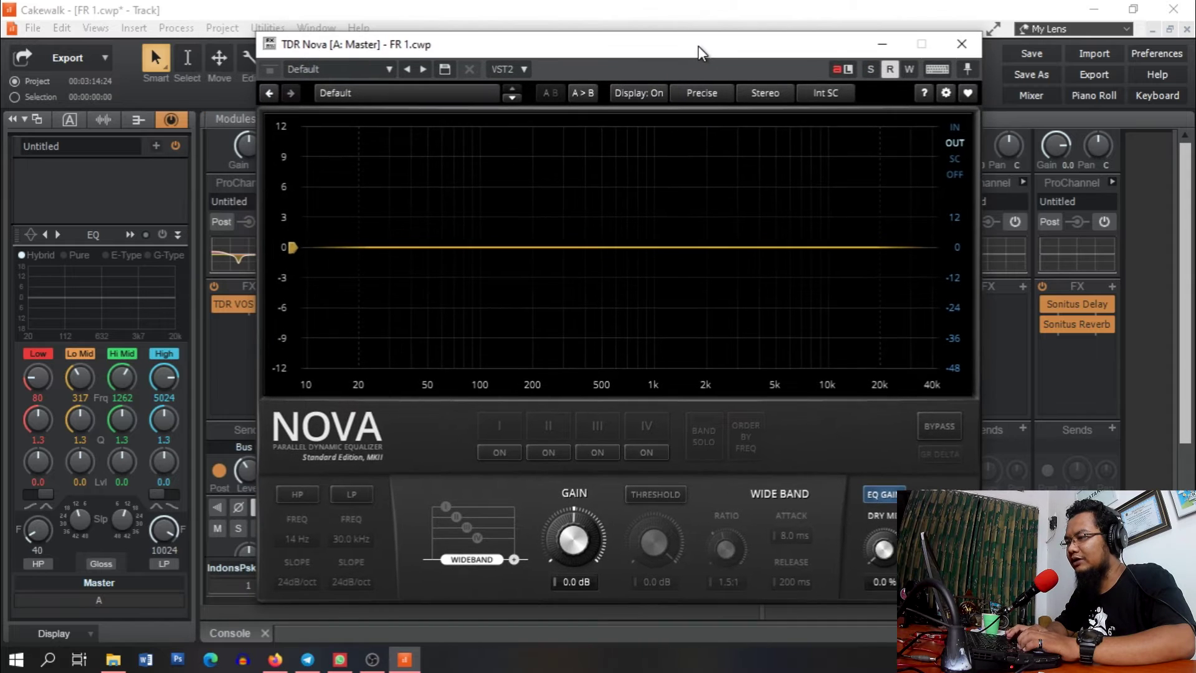
# Toggle TDR Nova's high-pass filter and low-pass filter on and off again.
pyautogui.click(287, 487)
pyautogui.click(288, 487)
pyautogui.click(341, 487)
pyautogui.click(342, 488)
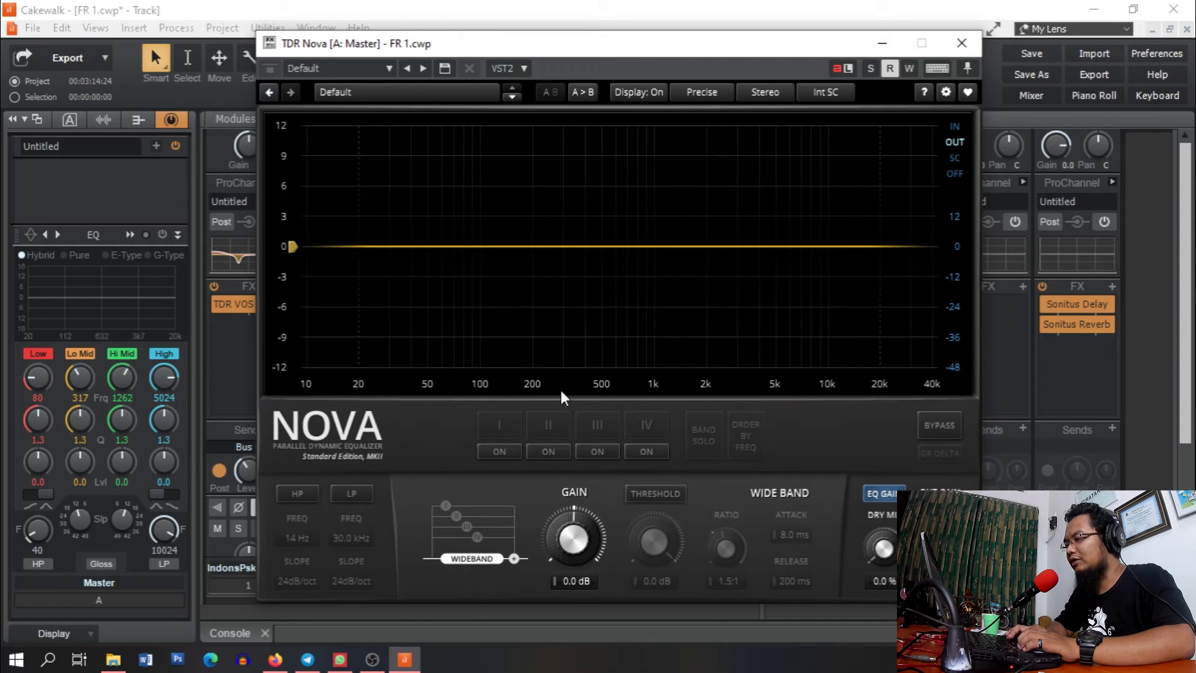
# Enable EQ bands I, II, III and IV in TDR Nova on the Master bus.
pyautogui.click(548, 451)
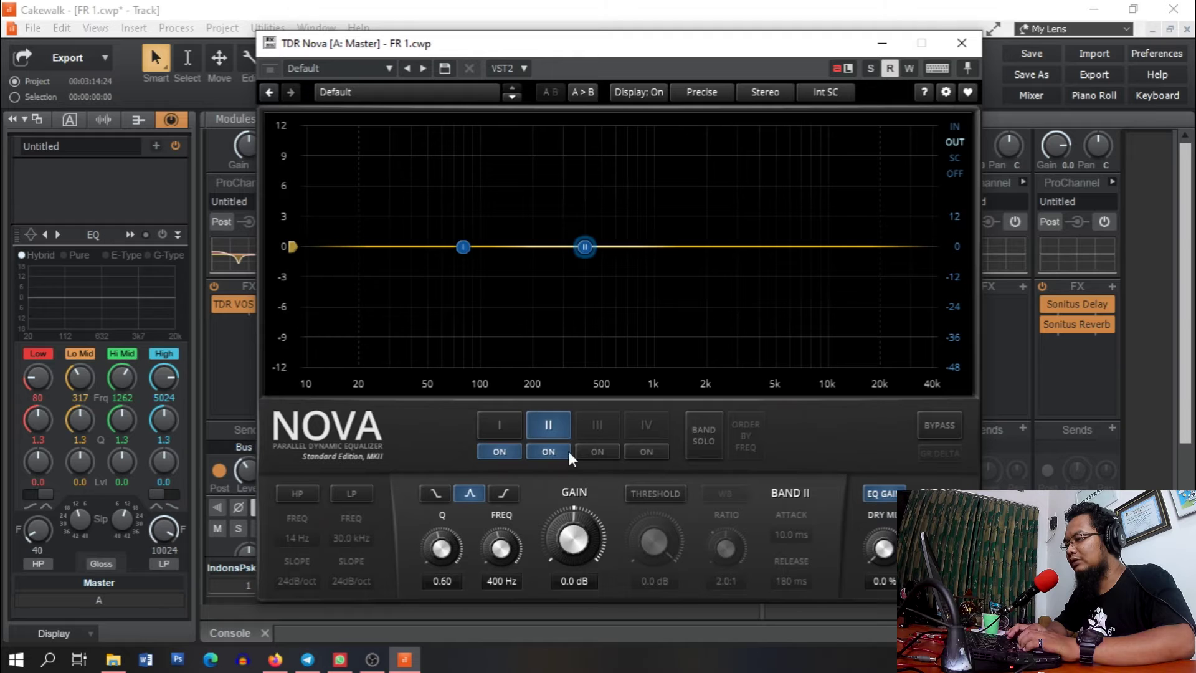
pyautogui.click(598, 450)
pyautogui.click(645, 448)
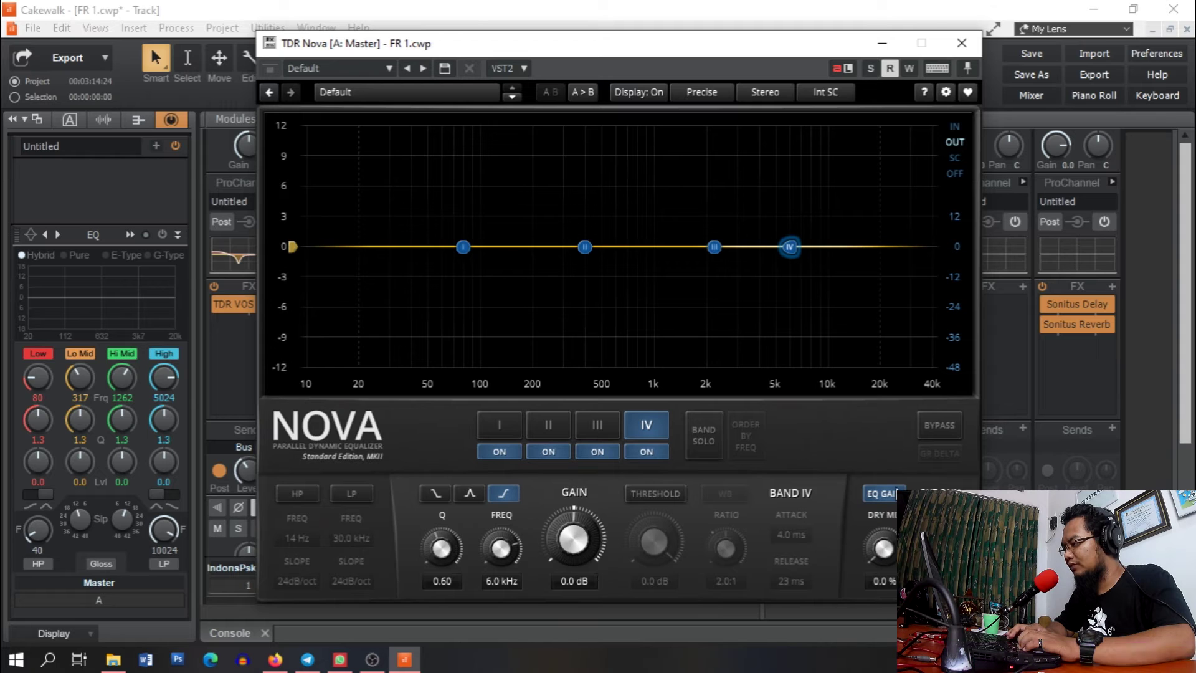
pyautogui.moveTo(882, 549)
pyautogui.mouseDown()
pyautogui.moveTo(882, 471)
pyautogui.moveTo(881, 550)
pyautogui.mouseUp()
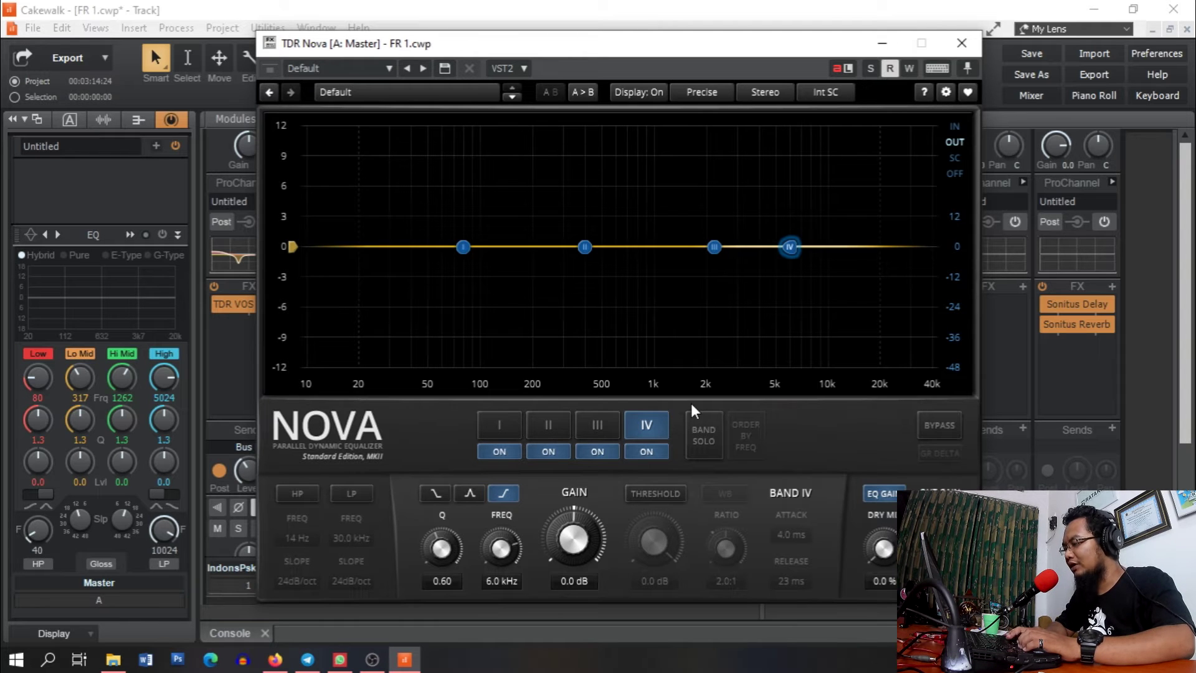
# View the settings of EQ bands III, II and I in turn, then deselect band I to show the wideband section.
pyautogui.click(578, 424)
pyautogui.click(548, 424)
pyautogui.click(506, 424)
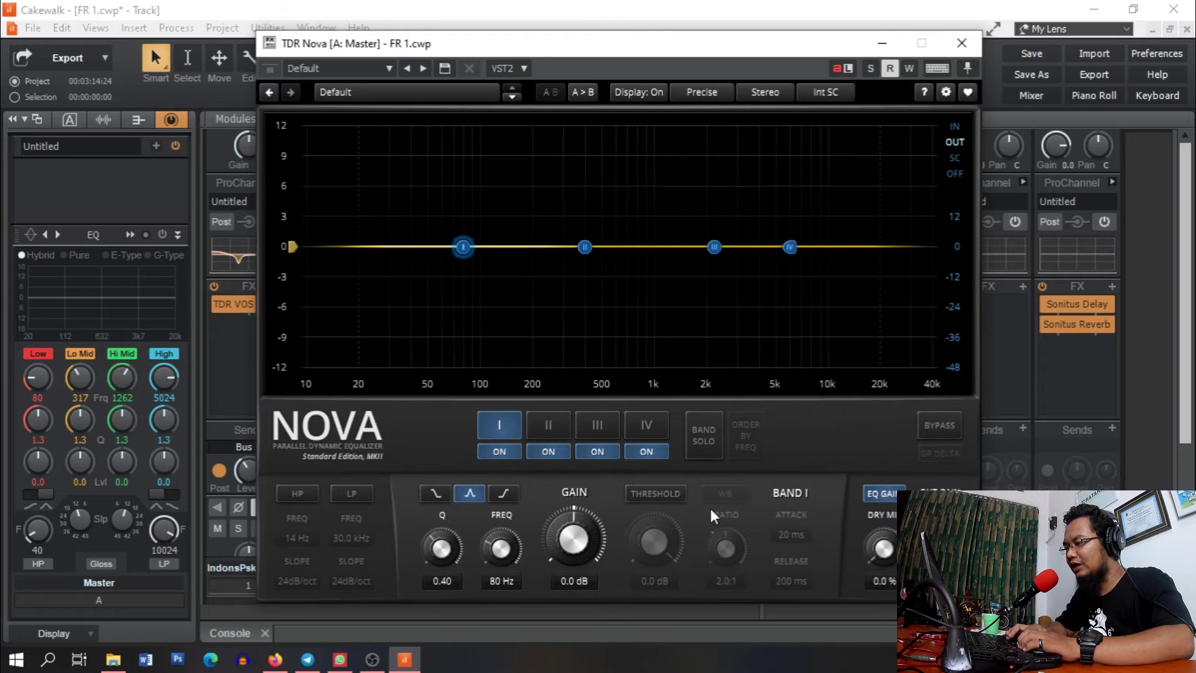
pyautogui.click(503, 425)
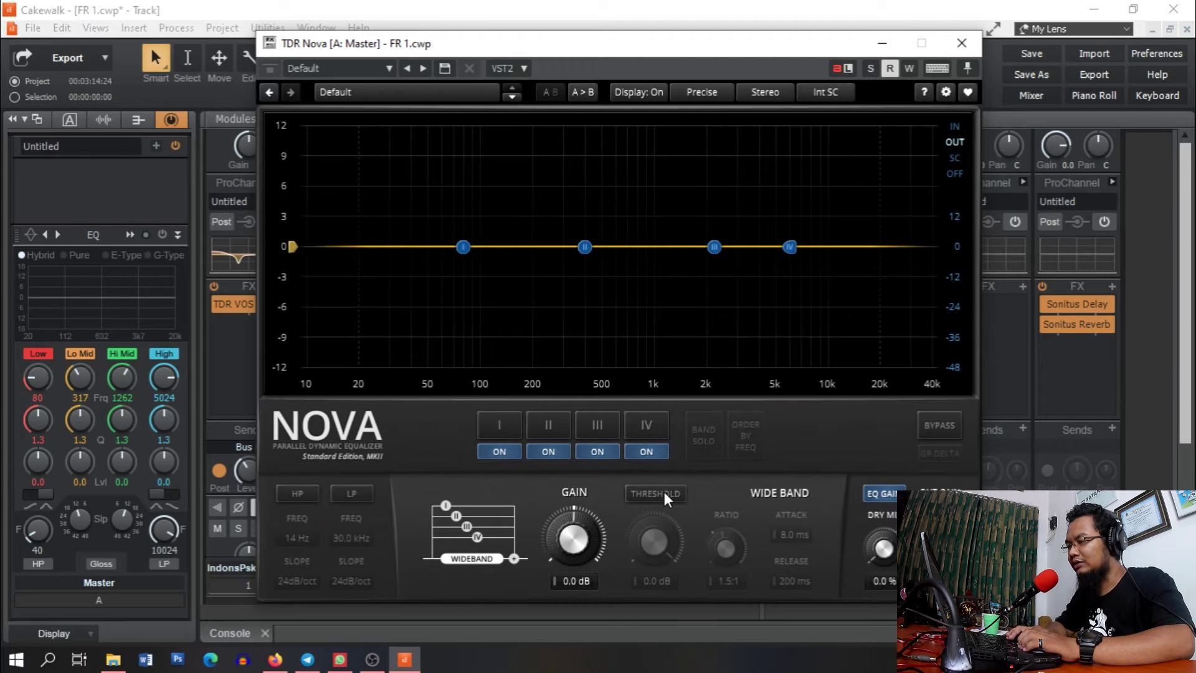
# Lower the wideband gain to -0.5 dB and reset it to 0.0 dB, then toggle the wideband threshold on and off.
pyautogui.moveTo(573, 539)
pyautogui.mouseDown()
pyautogui.moveTo(573, 570)
pyautogui.moveTo(573, 546)
pyautogui.mouseUp()
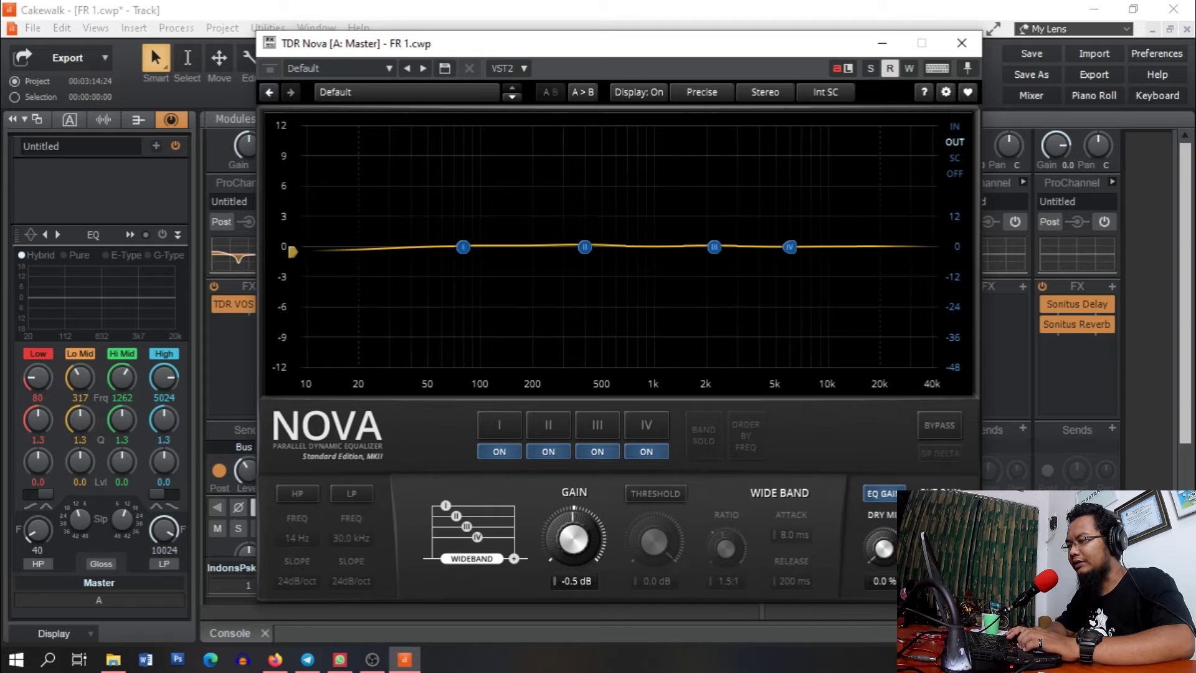
pyautogui.doubleClick(592, 540)
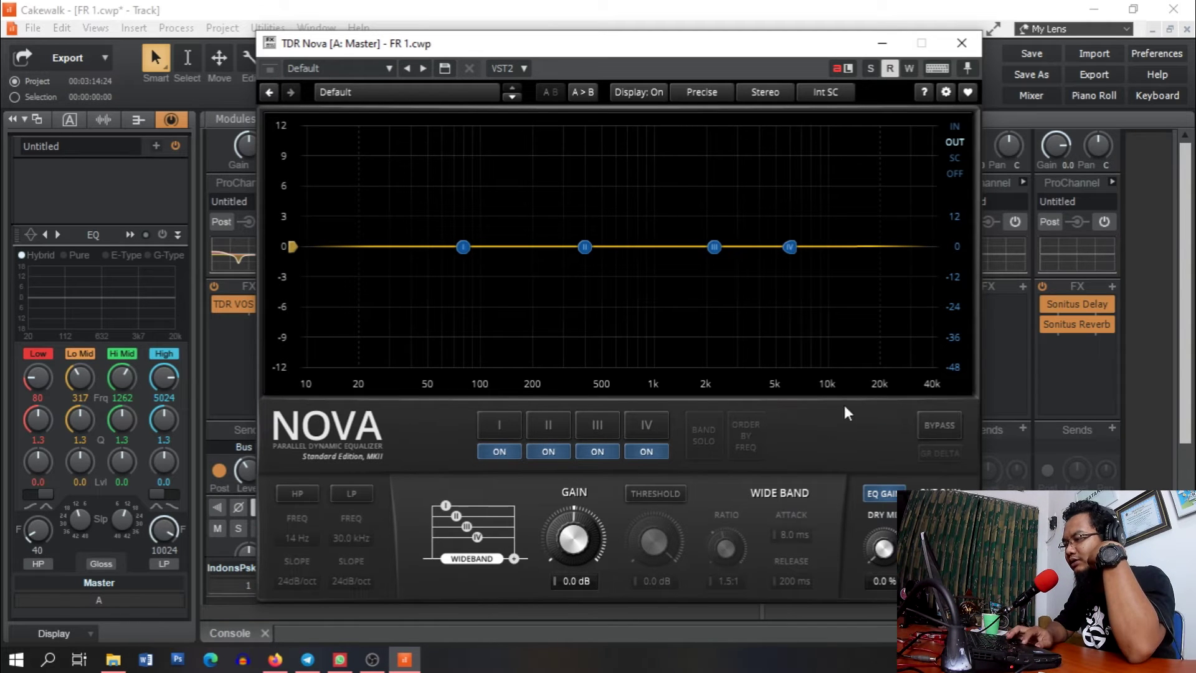
pyautogui.click(659, 495)
pyautogui.click(660, 495)
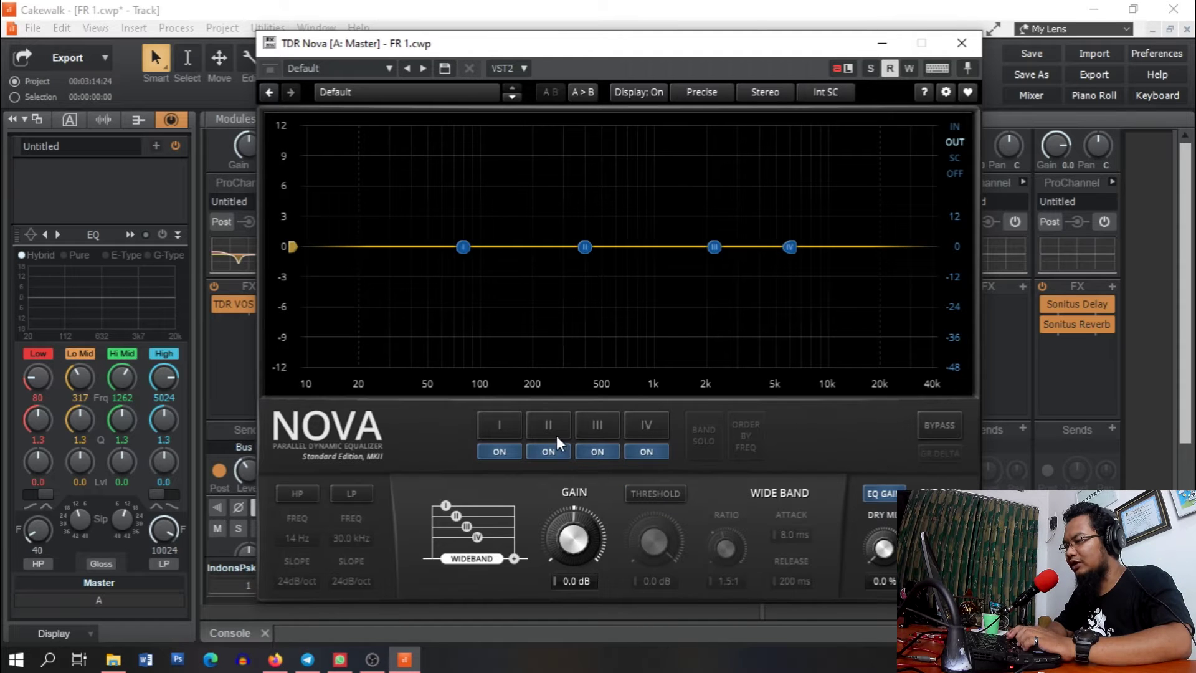
# Toggle the threshold on and off for bands I, II and III in turn, then go back to the wideband section.
pyautogui.click(500, 426)
pyautogui.click(653, 493)
pyautogui.click(653, 493)
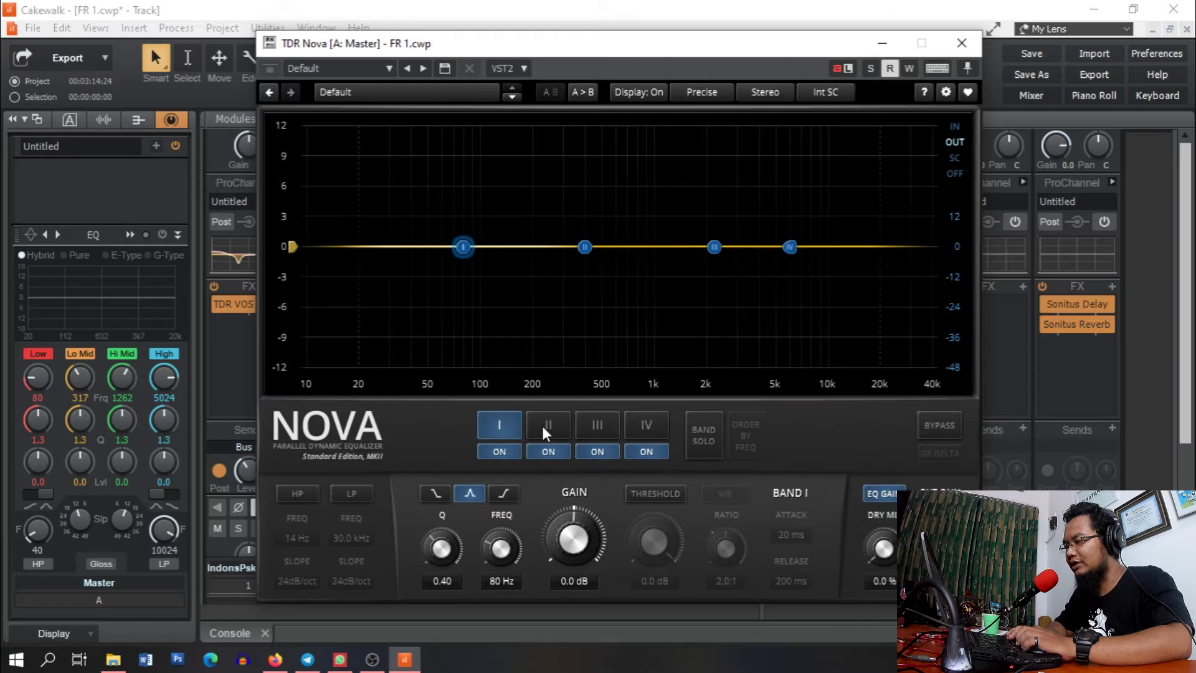
pyautogui.click(546, 430)
pyautogui.click(641, 496)
pyautogui.click(640, 496)
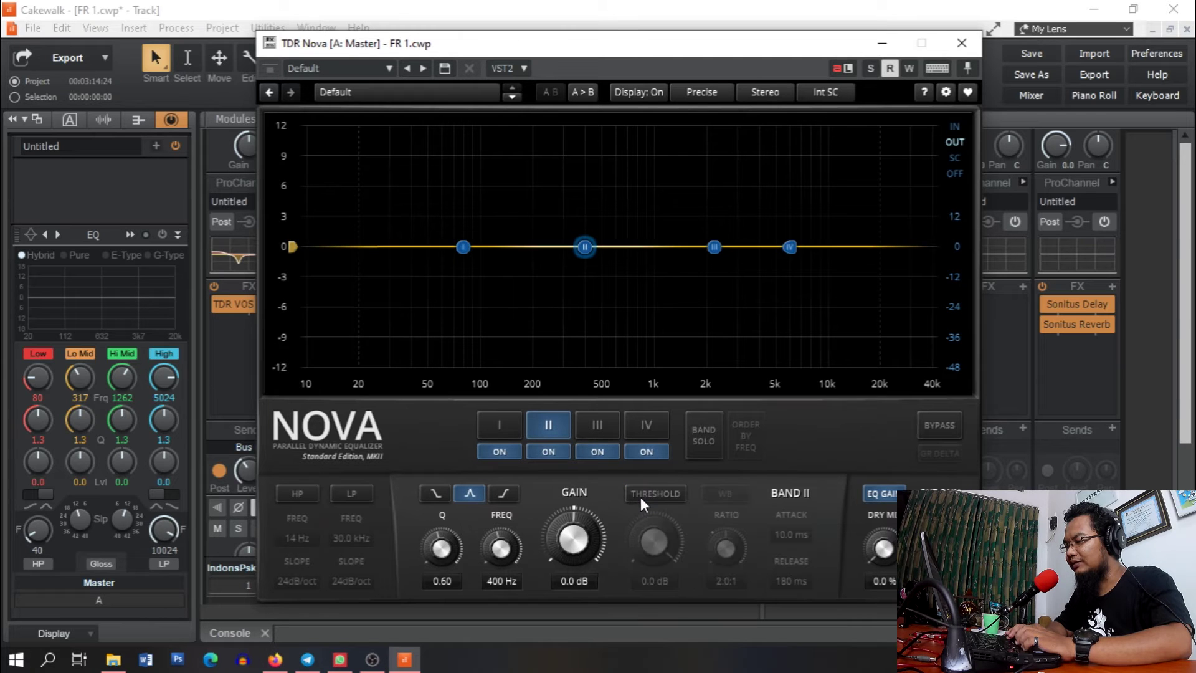
pyautogui.click(578, 419)
pyautogui.click(630, 489)
pyautogui.click(630, 487)
pyautogui.click(622, 421)
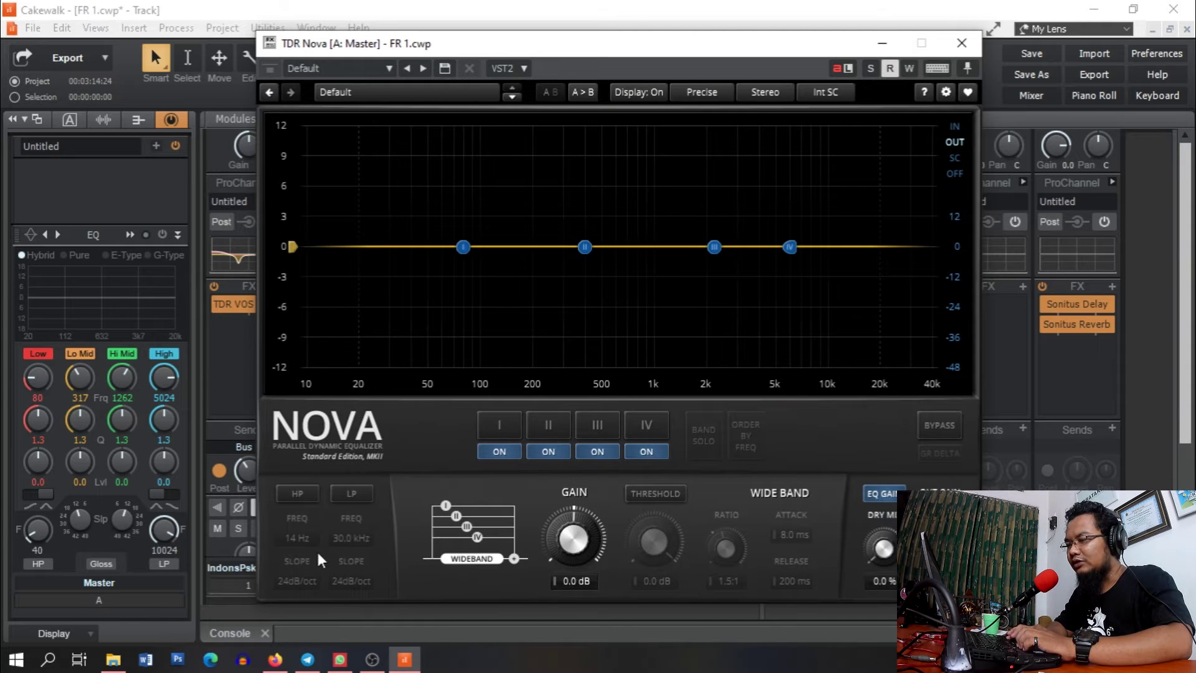
# Highlight "Parametric equalization" in the task list on the TDR Nova web page, then return to Cakewalk.
pyautogui.click(275, 659)
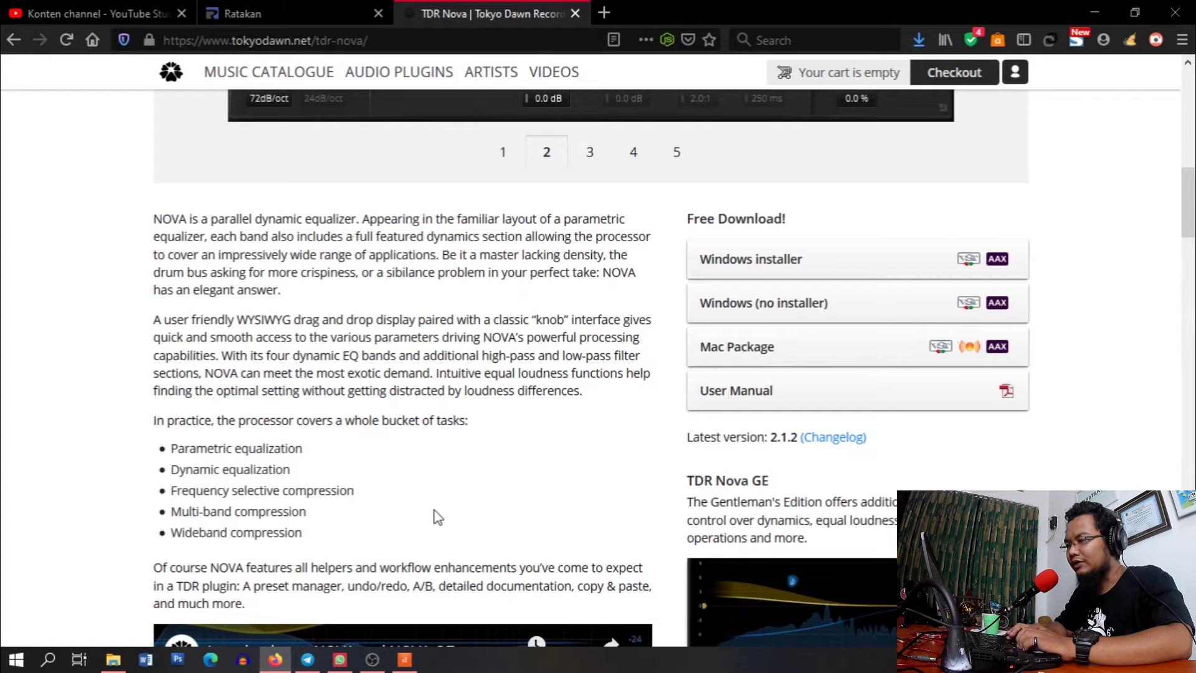
pyautogui.moveTo(169, 450); pyautogui.dragTo(315, 453)
pyautogui.click(349, 463)
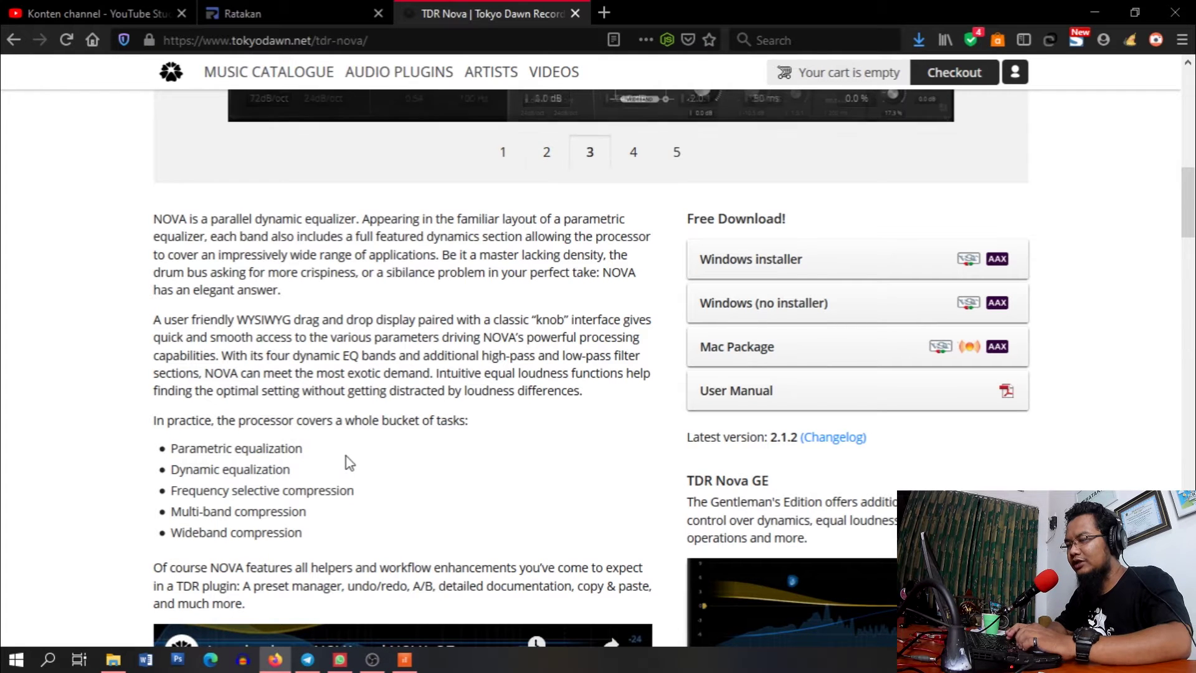
pyautogui.hotkey('alt', 'Tab')
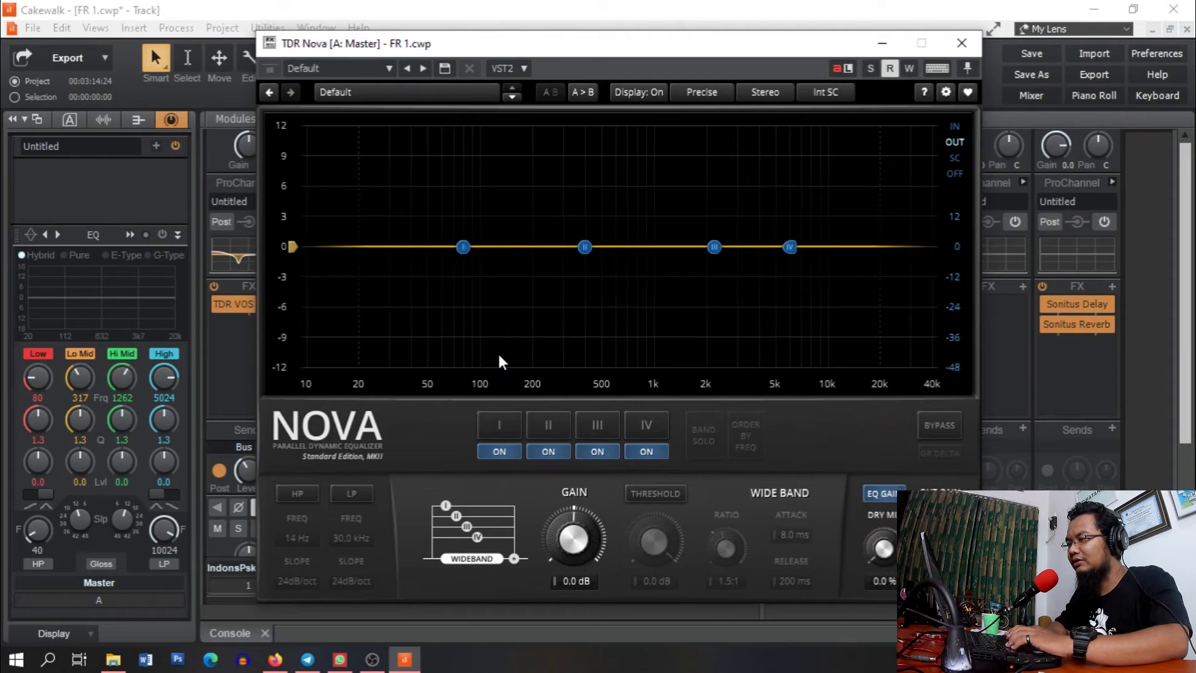
# Cut band I to about -5.7 dB at 66 Hz with Q 1.01, try its low-shelf and high-shelf shapes, and return to the bell shape.
pyautogui.moveTo(463, 247); pyautogui.dragTo(449, 307)
pyautogui.moveTo(444, 543)
pyautogui.mouseDown()
pyautogui.moveTo(443, 518)
pyautogui.moveTo(443, 556)
pyautogui.moveTo(445, 534)
pyautogui.mouseUp()
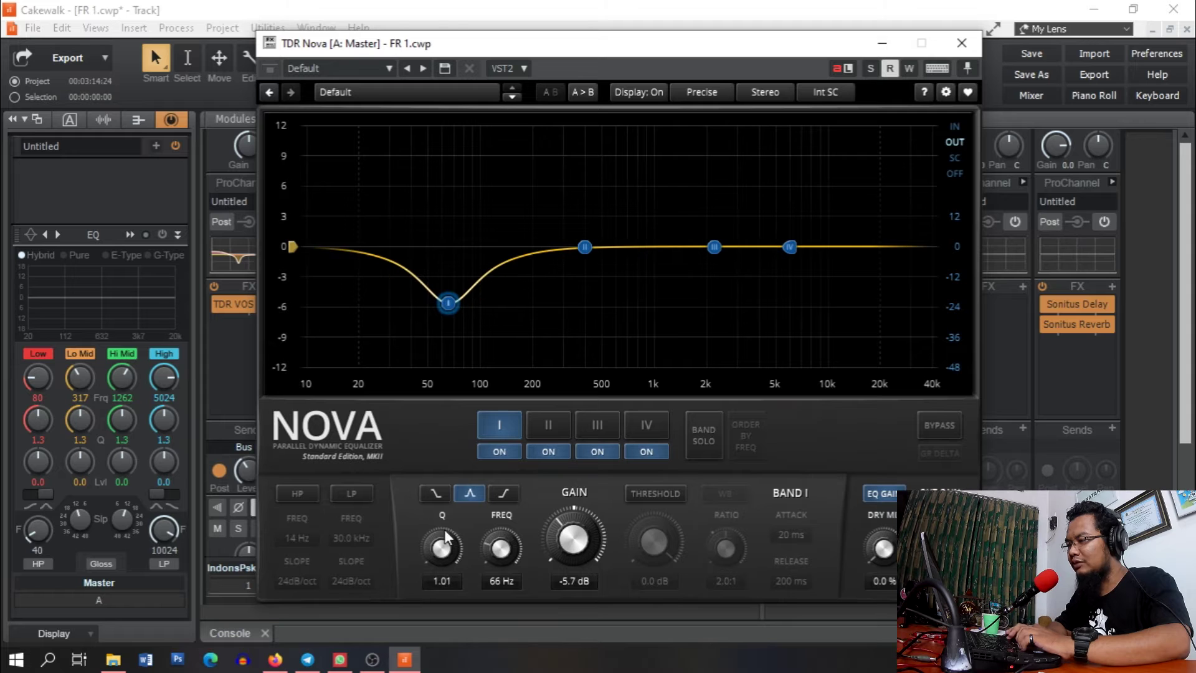
pyautogui.click(442, 495)
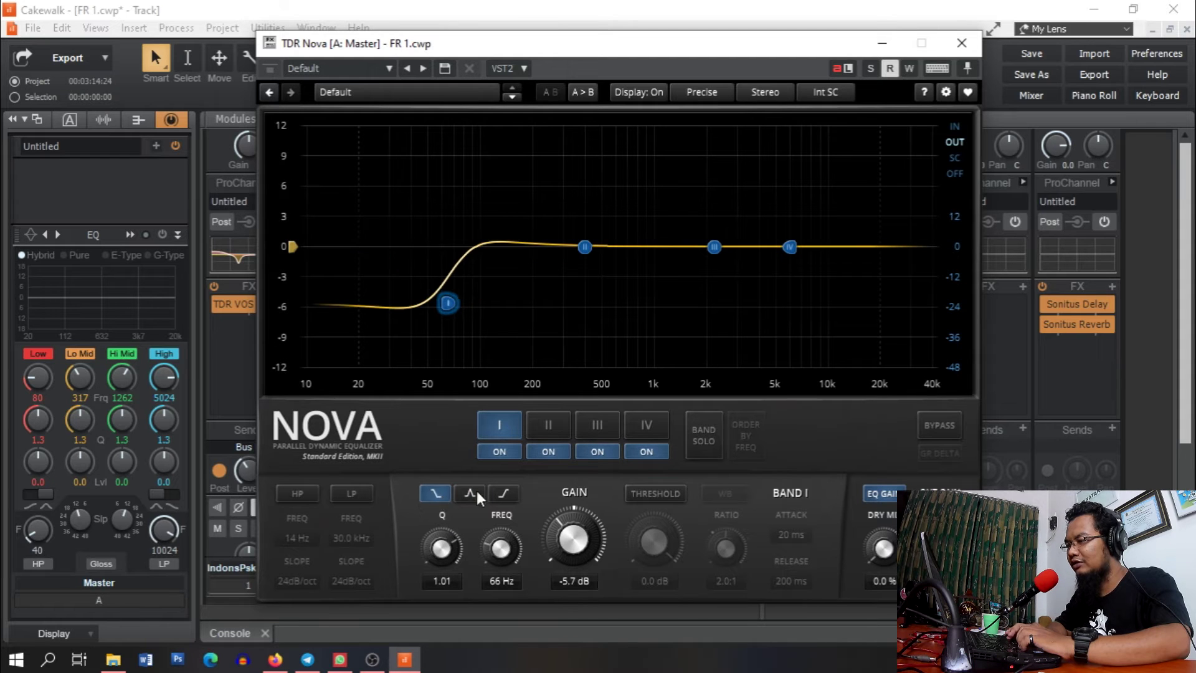
pyautogui.click(507, 494)
pyautogui.click(470, 494)
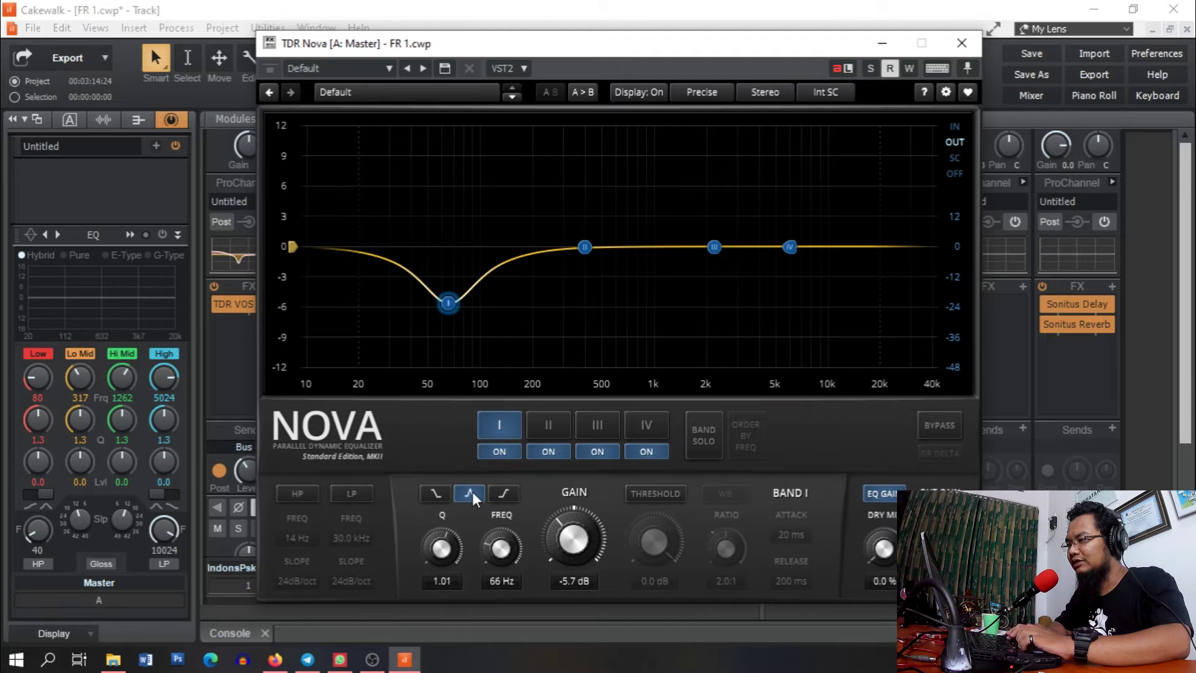
# Solo band I, move its node to about -3.9 dB at 71 Hz during playback, and turn the solo off.
pyautogui.click(699, 431)
pyautogui.click(698, 431)
pyautogui.click(690, 450)
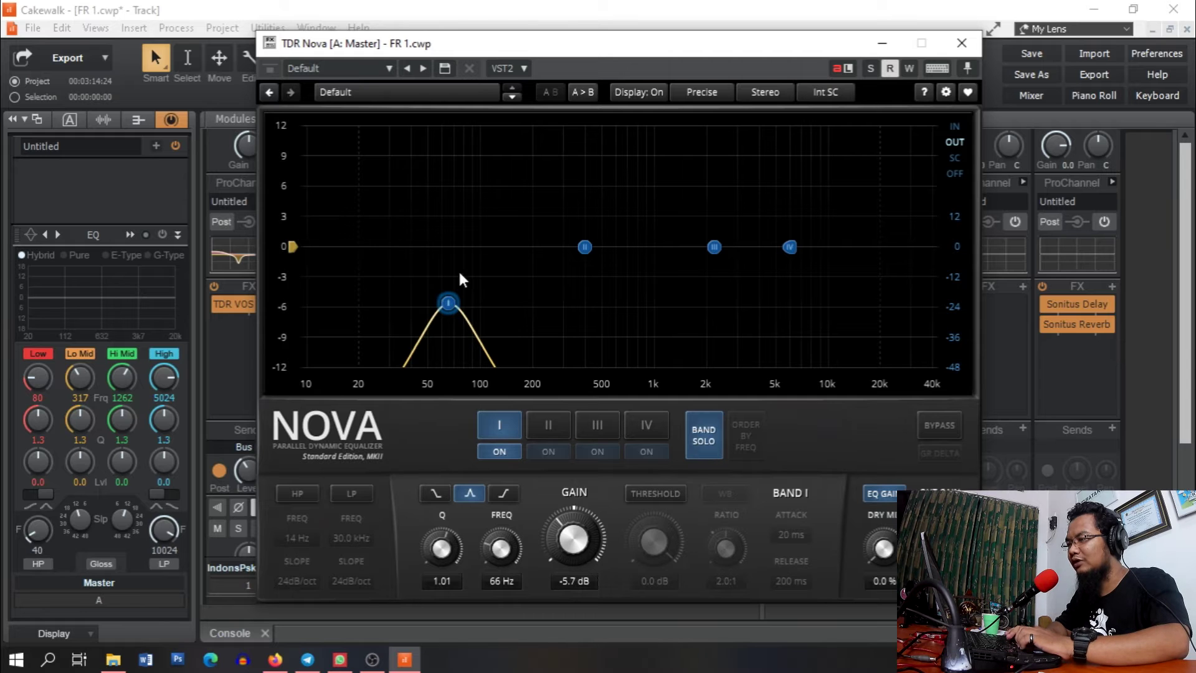
pyautogui.moveTo(443, 304); pyautogui.dragTo(447, 269)
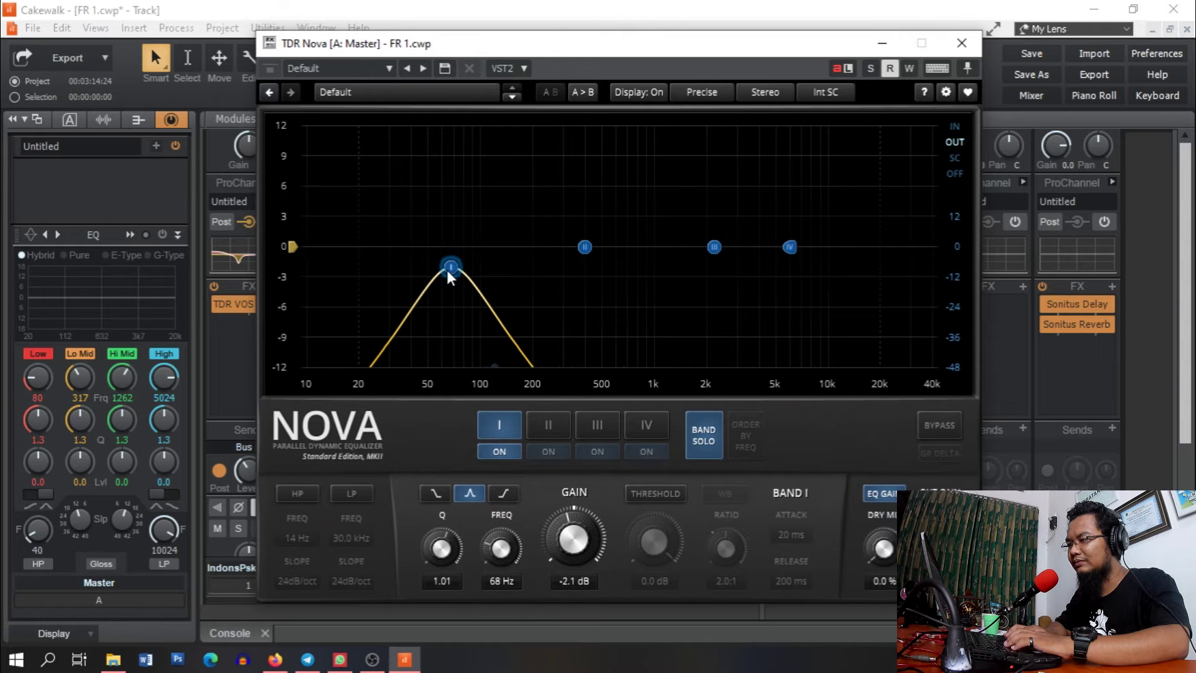
pyautogui.moveTo(446, 270)
pyautogui.mouseDown()
pyautogui.moveTo(414, 265)
pyautogui.moveTo(561, 259)
pyautogui.moveTo(884, 278)
pyautogui.moveTo(702, 268)
pyautogui.moveTo(454, 285)
pyautogui.mouseUp()
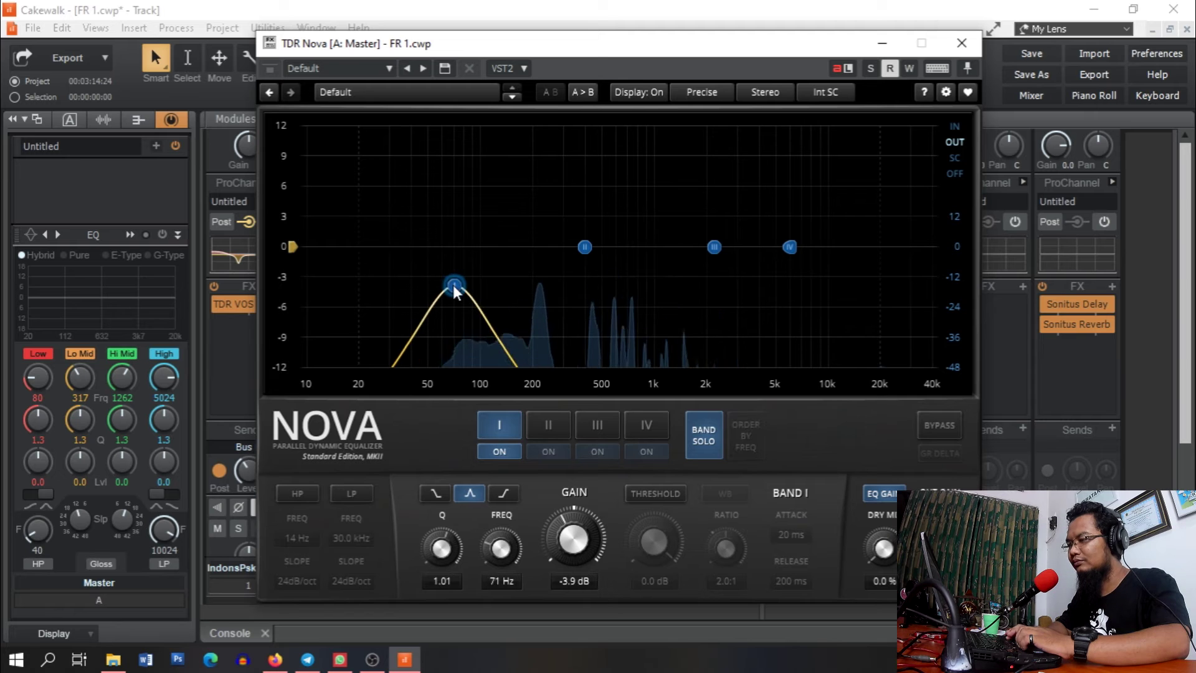
pyautogui.click(703, 432)
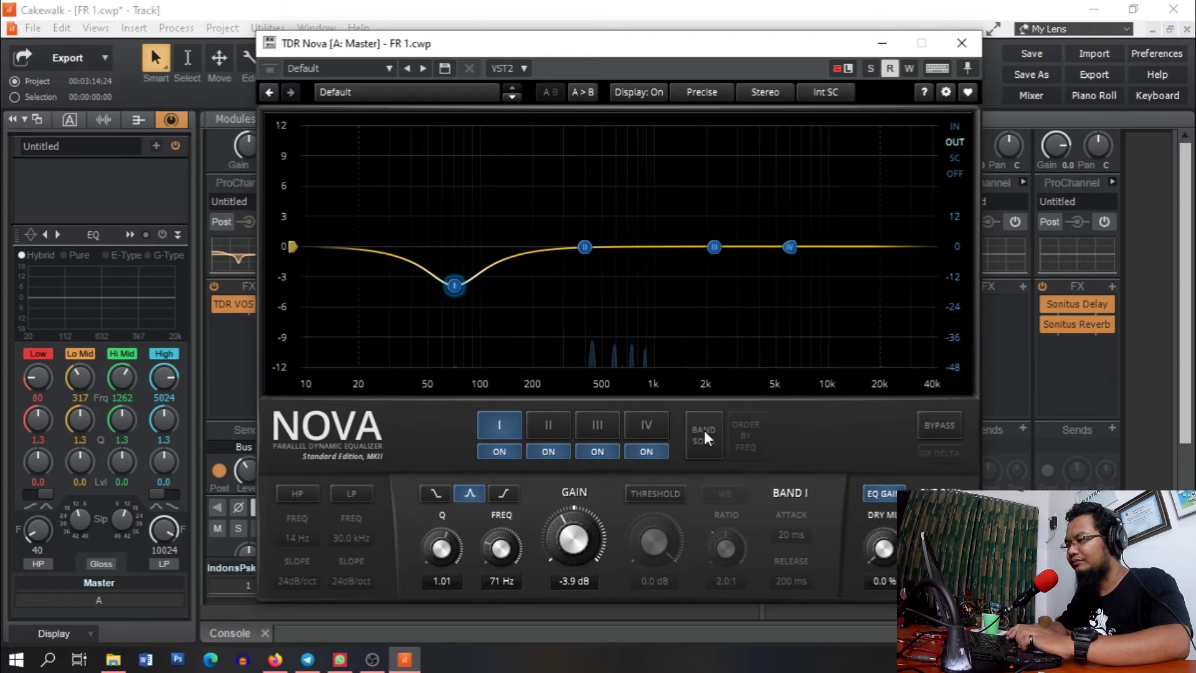
# Switch band I off and on again, then reset it to 0.0 dB gain, Q 0.40 and 80 Hz.
pyautogui.doubleClick(454, 287)
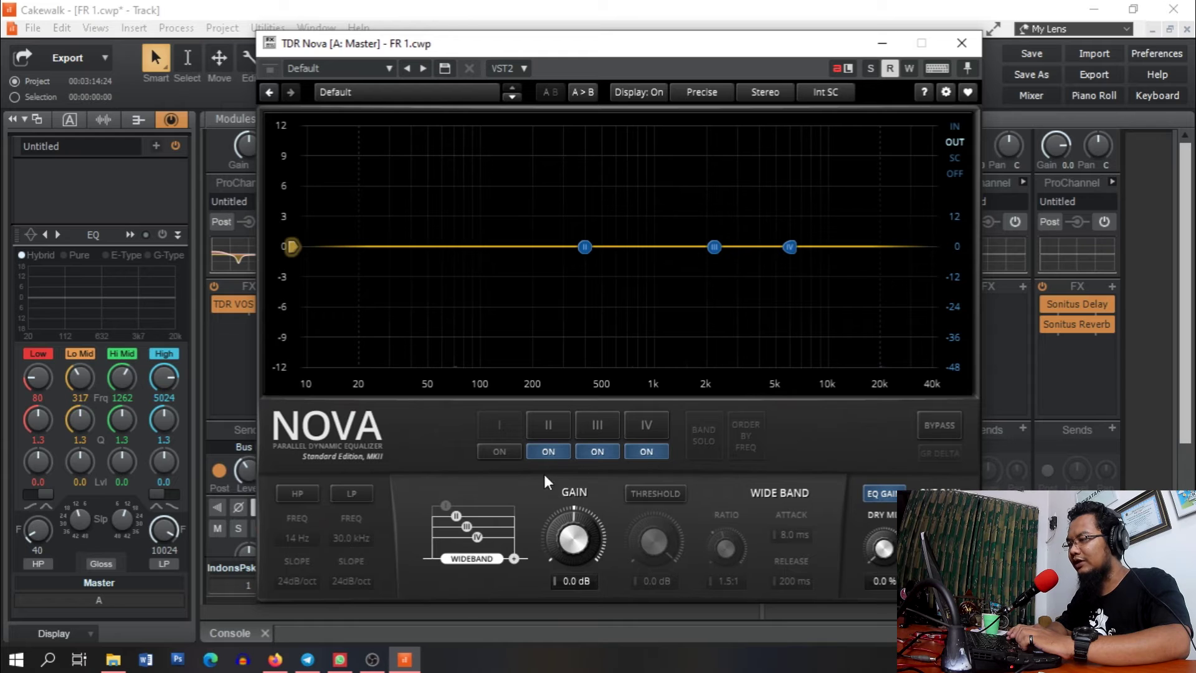
pyautogui.click(508, 453)
pyautogui.doubleClick(567, 545)
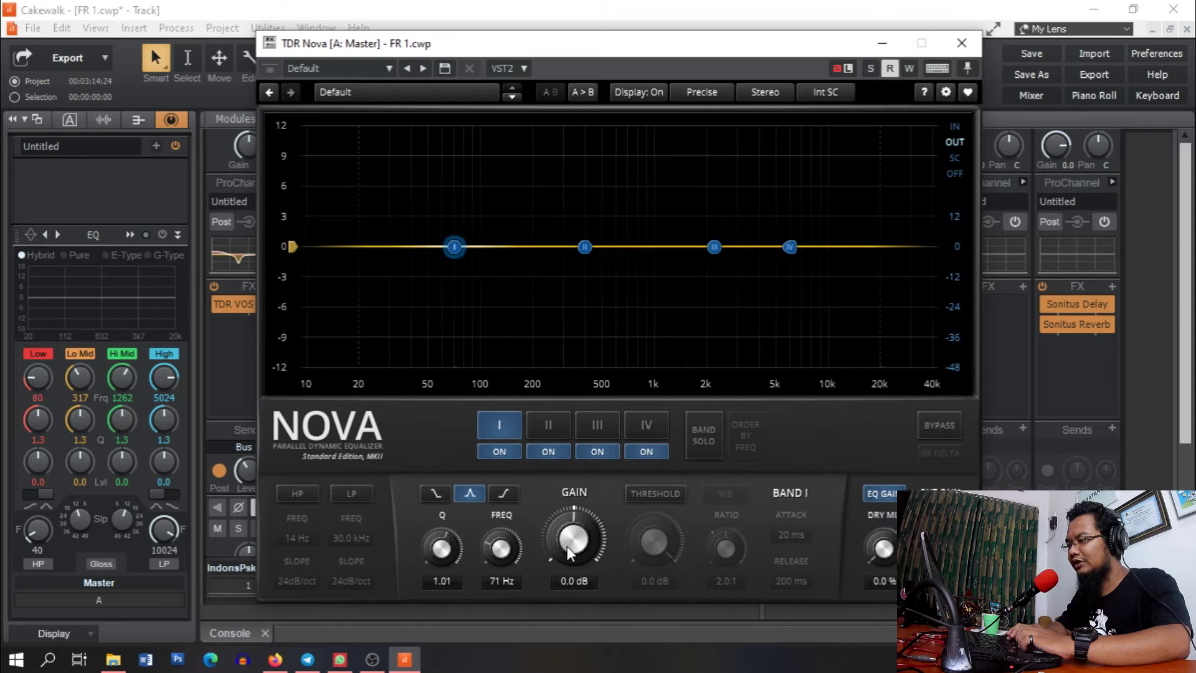
pyautogui.doubleClick(445, 553)
pyautogui.scroll(2, 498, 550)
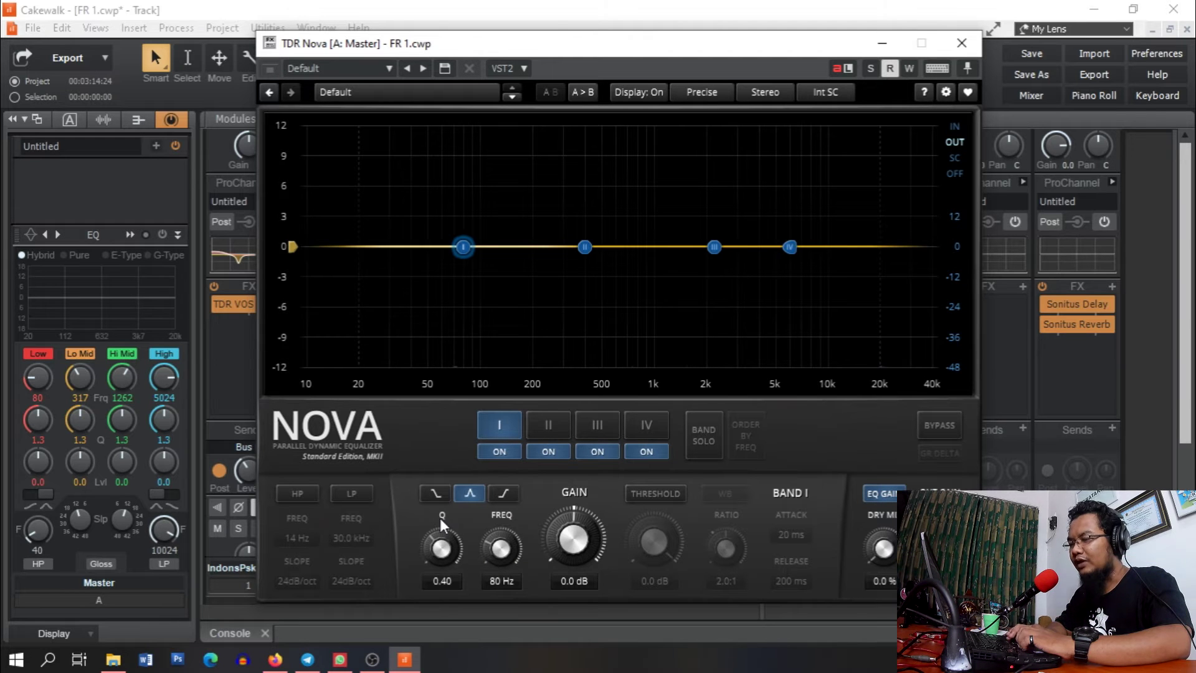
# Highlight "Dynamic equalization" in the task list on the TDR Nova web page, then switch back to Cakewalk.
pyautogui.click(277, 662)
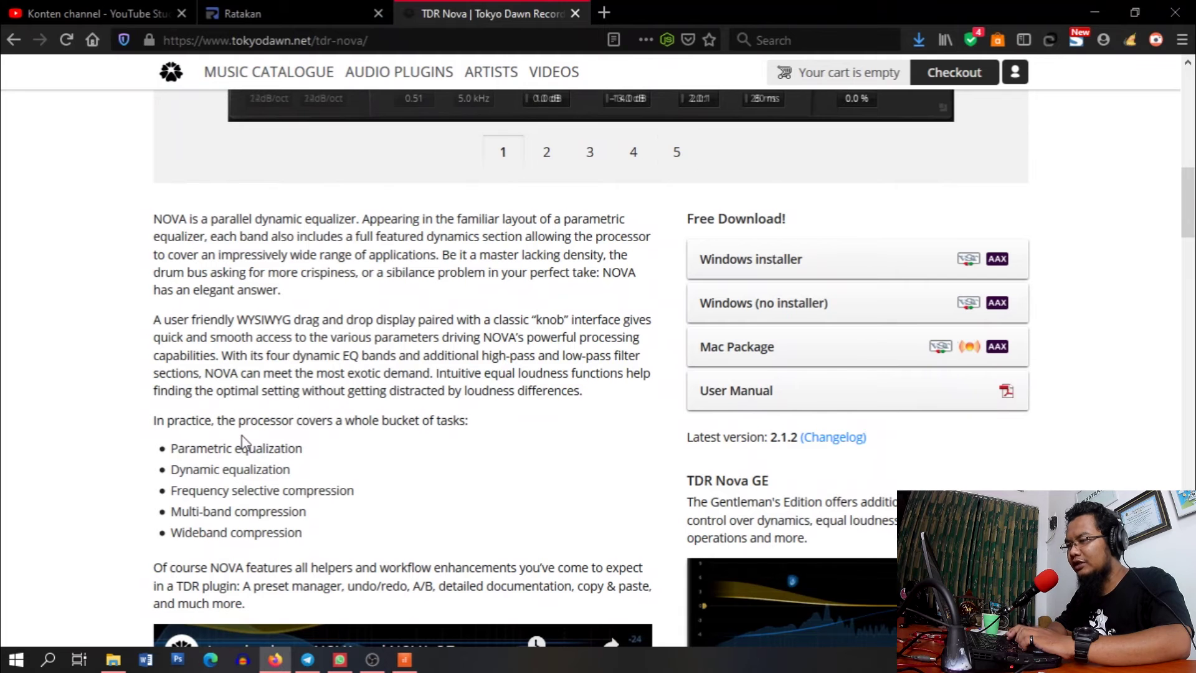
pyautogui.moveTo(302, 476); pyautogui.dragTo(179, 469)
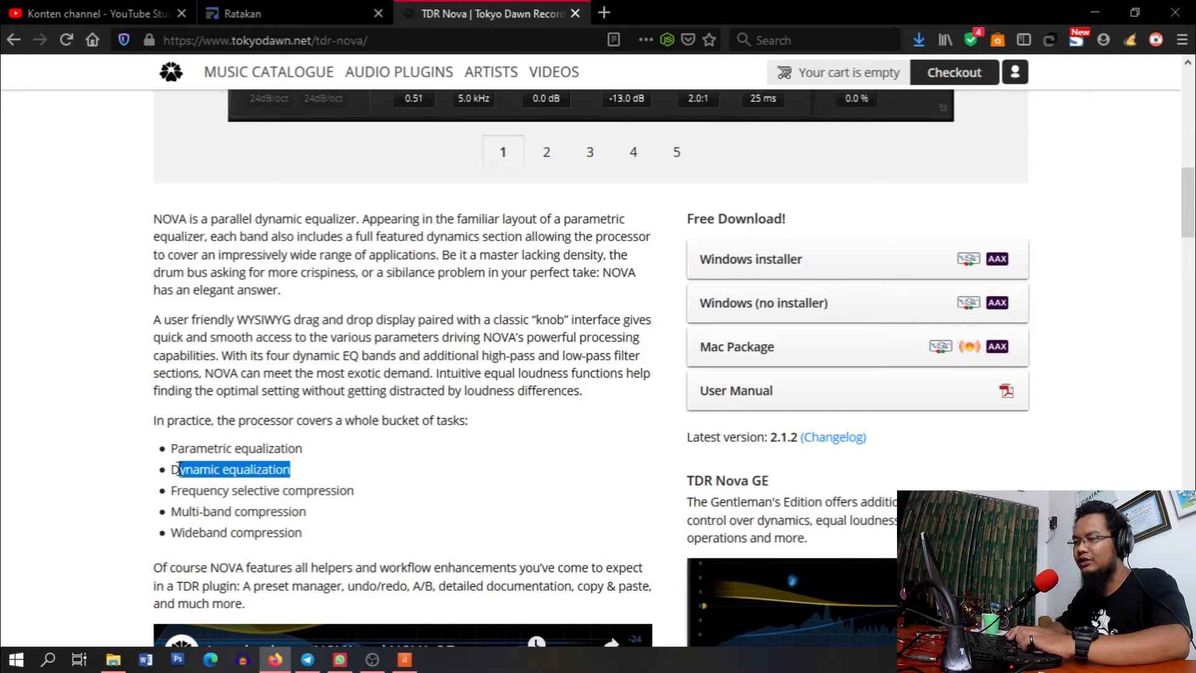
pyautogui.click(302, 465)
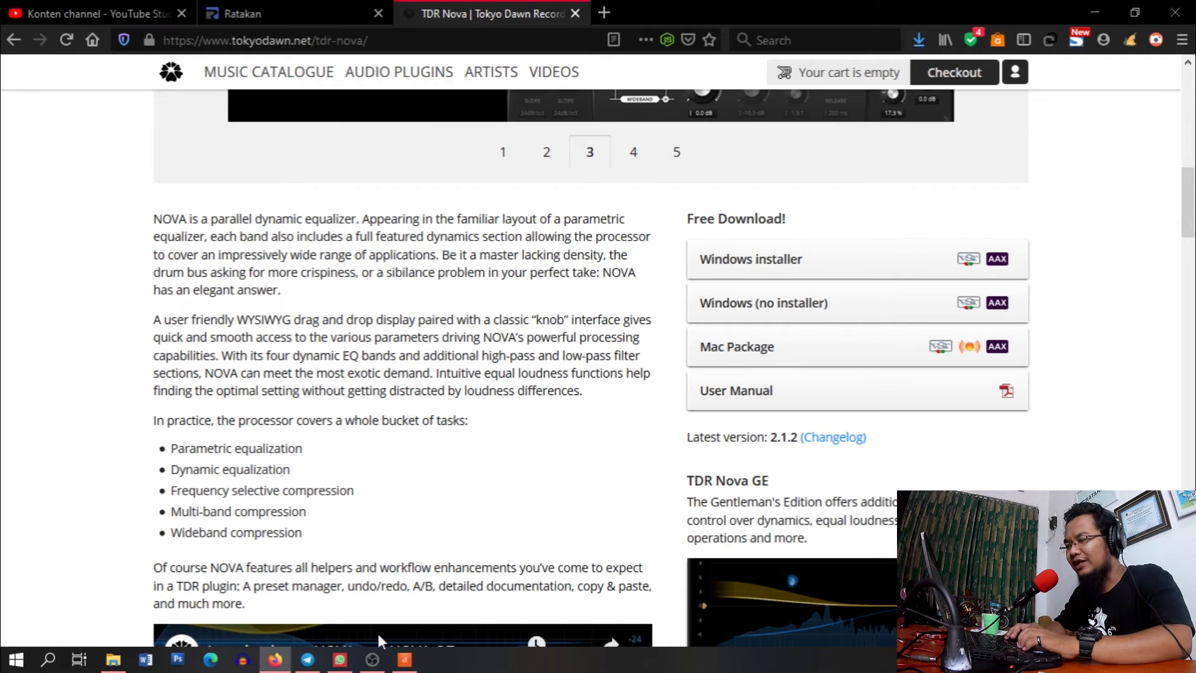
pyautogui.click(404, 659)
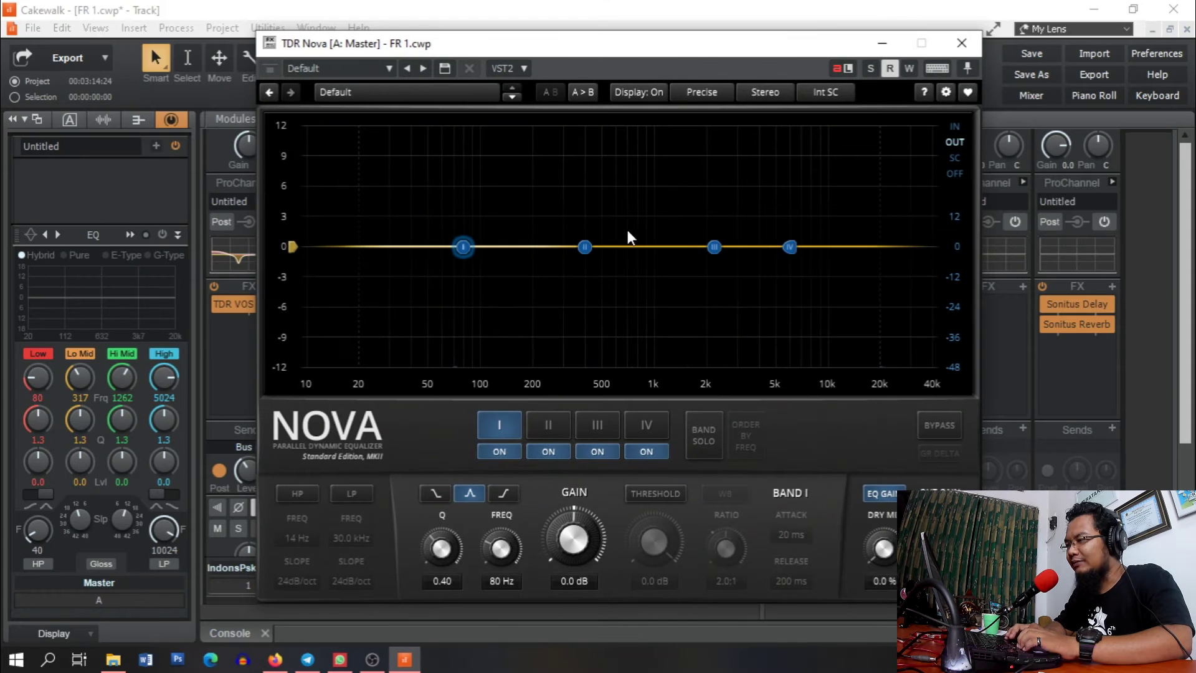
# Enable the threshold on band III and set it to -13.5 dB with a ratio of 2.1:1.
pyautogui.click(716, 247)
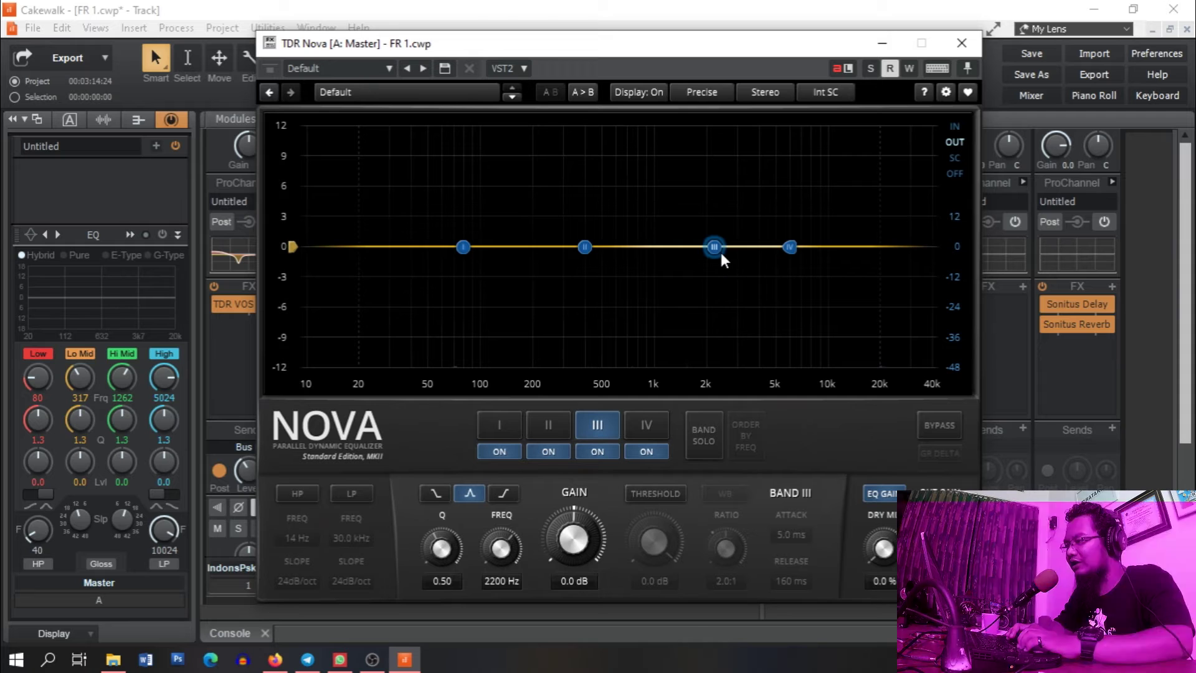
pyautogui.click(631, 495)
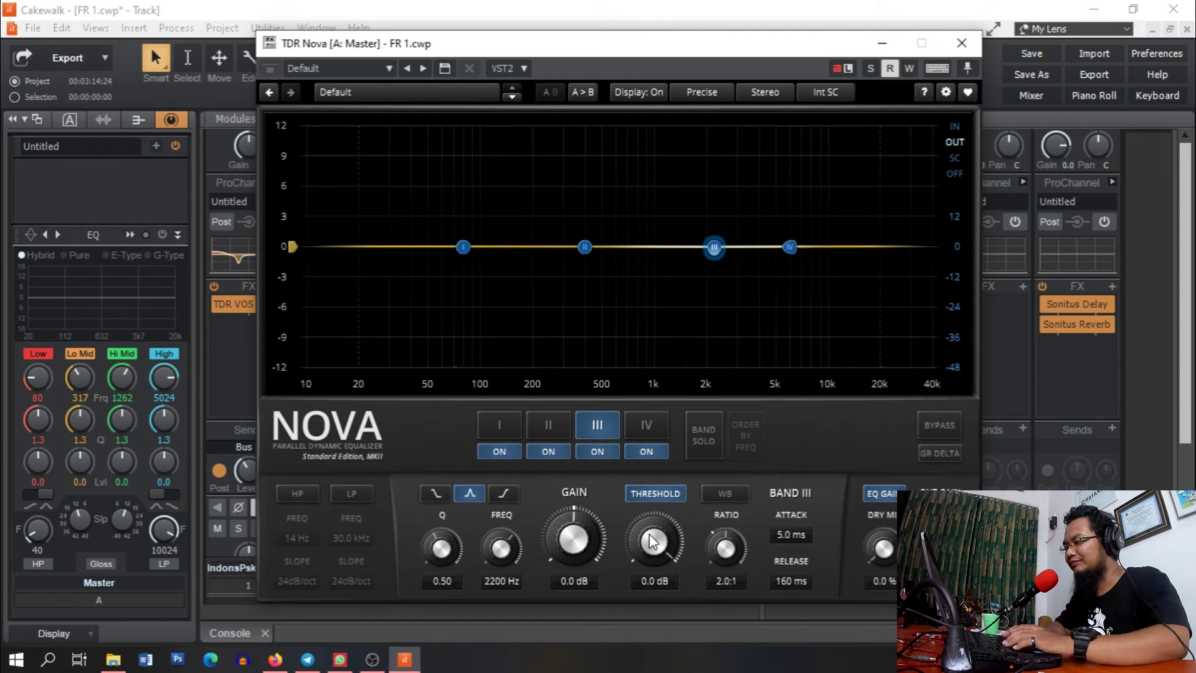
pyautogui.moveTo(719, 551); pyautogui.dragTo(653, 572)
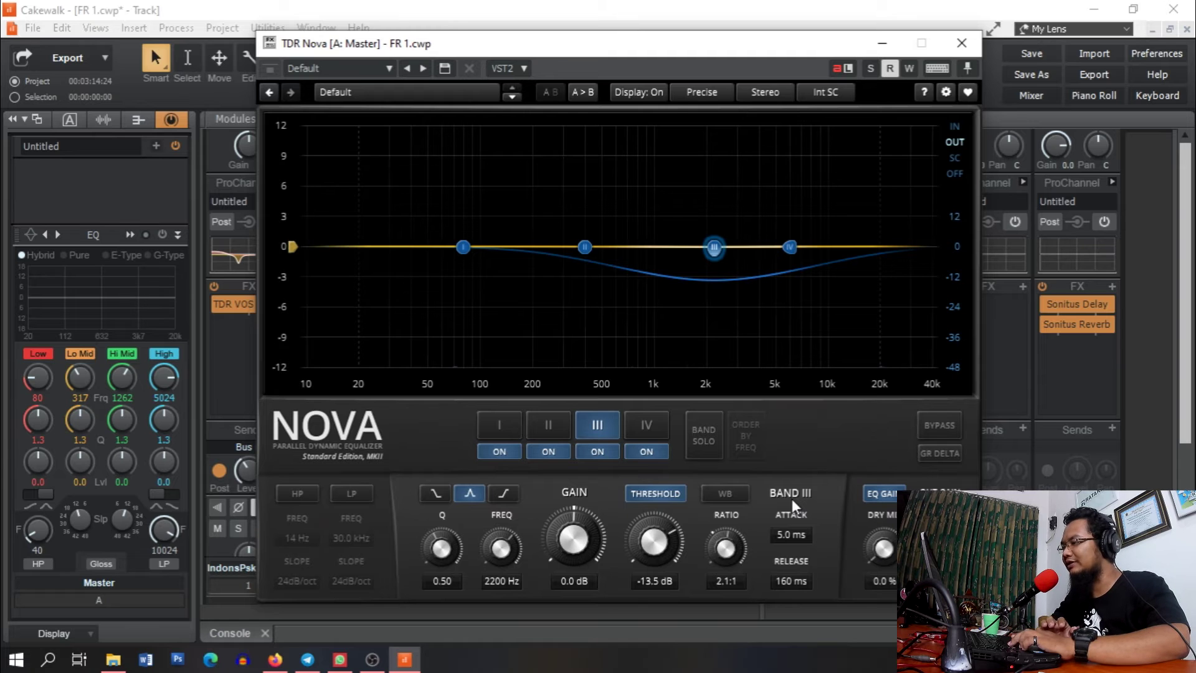
# During playback, set band III's ratio to 2.2:1 and threshold to -21.0 dB, then stop playback and switch the threshold off.
pyautogui.press('space')
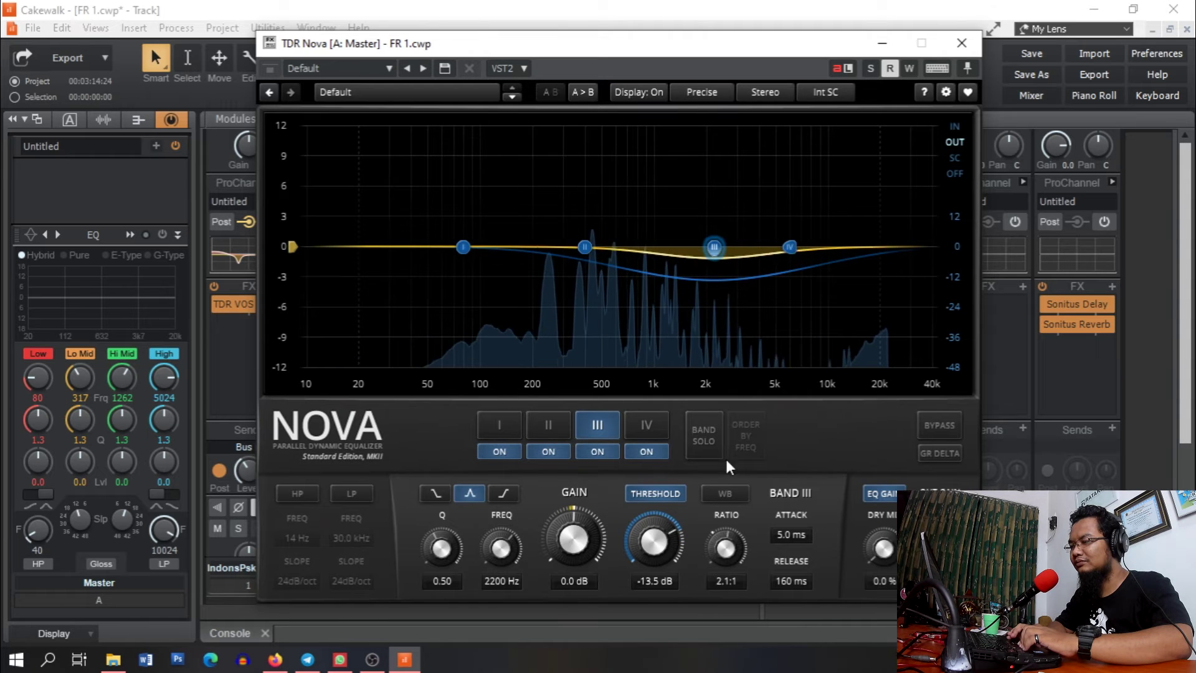
pyautogui.moveTo(725, 548); pyautogui.dragTo(725, 545)
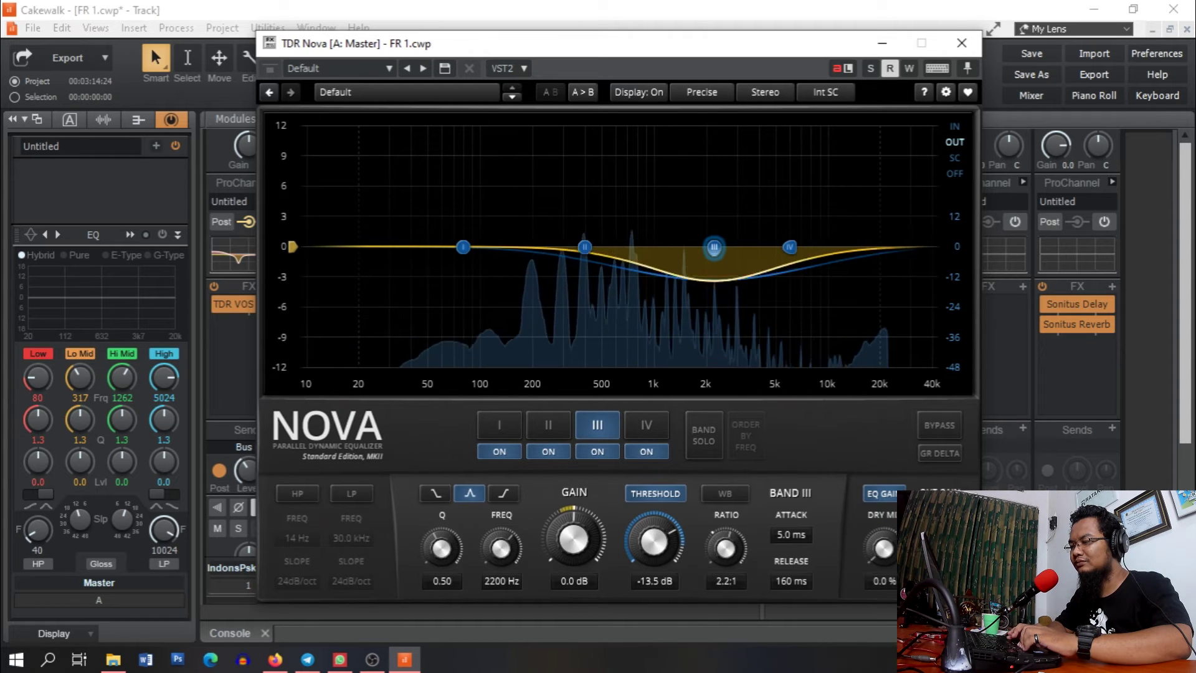
pyautogui.moveTo(654, 542); pyautogui.dragTo(653, 564)
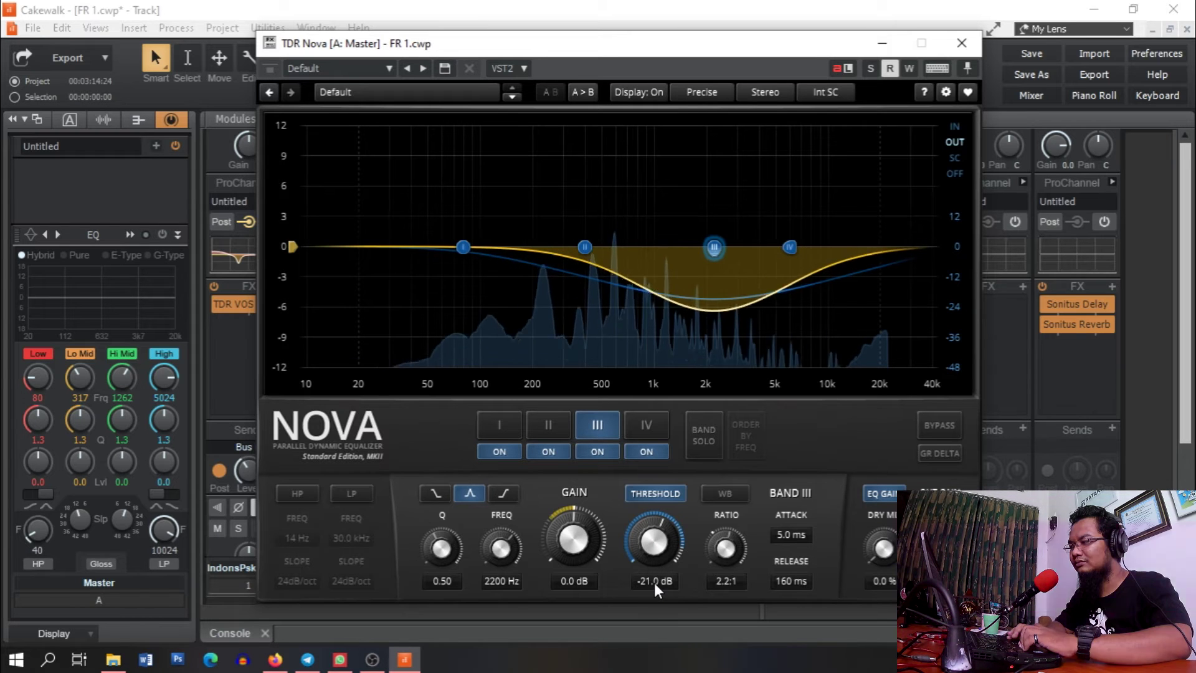
pyautogui.press('space')
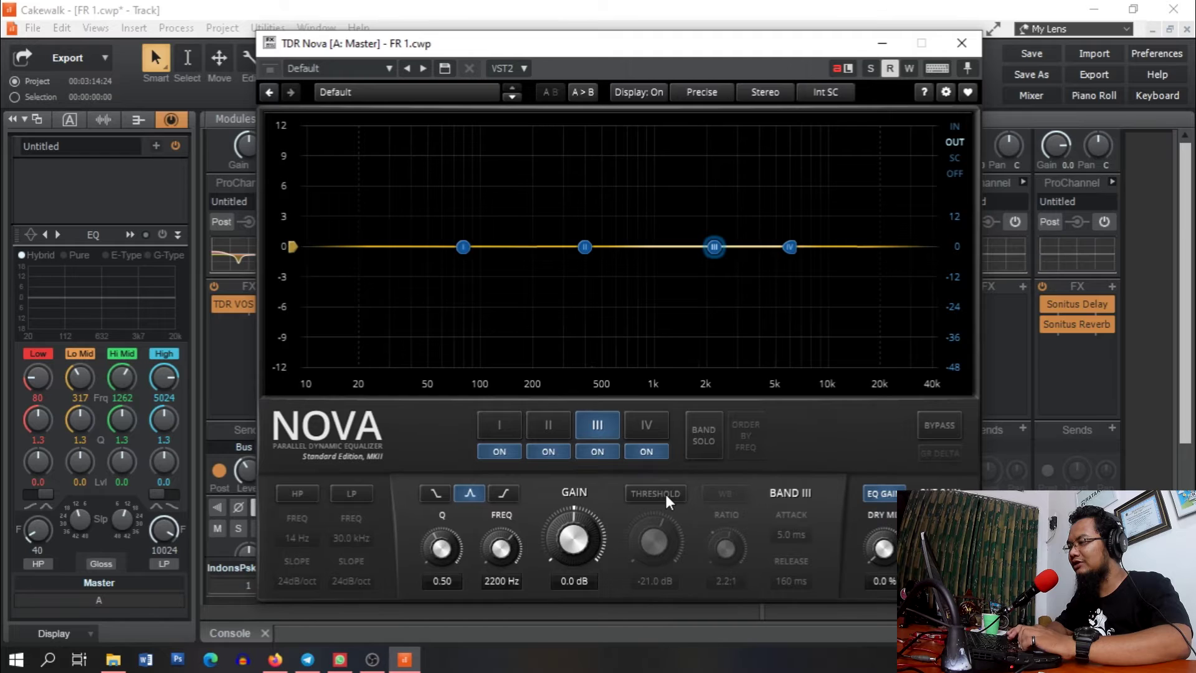
# Check the frequency selective compression entry on the TDR Nova web page, then return to Cakewalk and move band III to about 1597 Hz at -0.2 dB.
pyautogui.hotkey('alt', 'Tab')
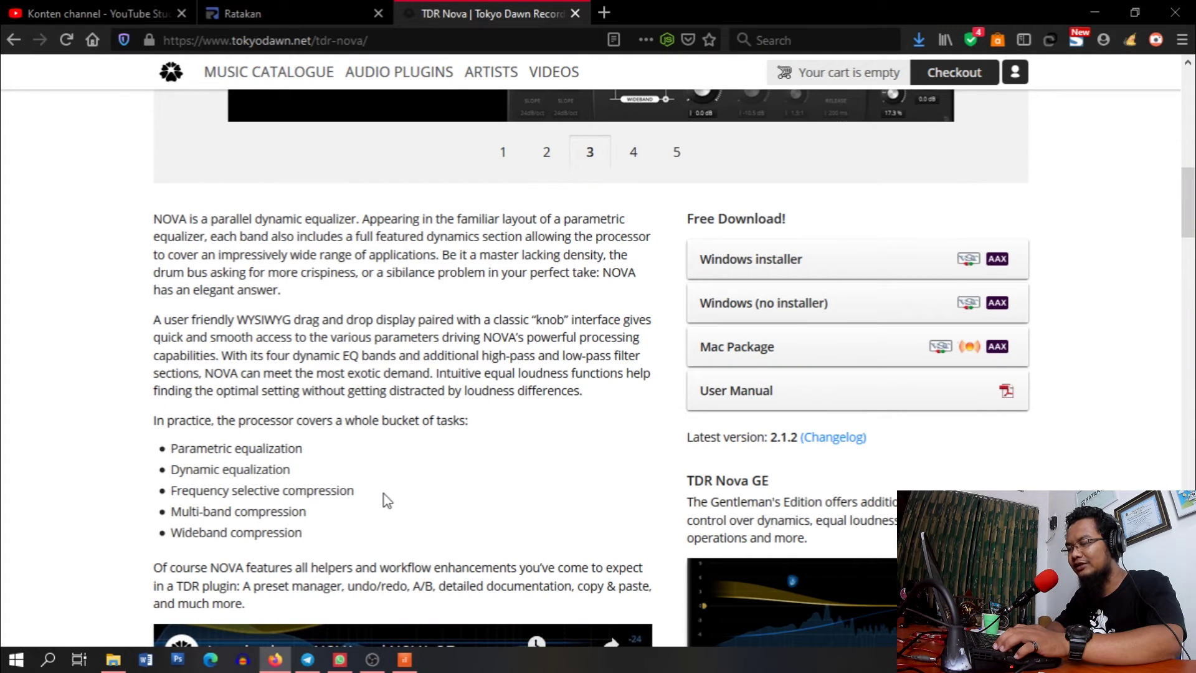
pyautogui.hotkey('alt', 'Tab')
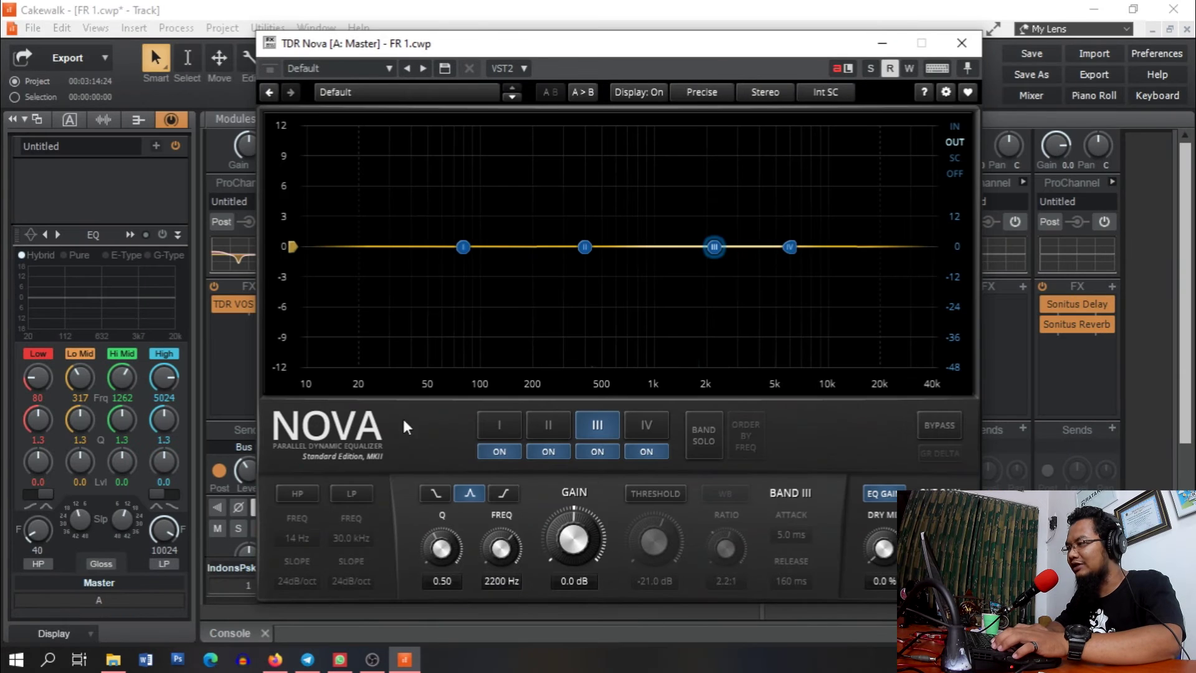
pyautogui.moveTo(714, 247); pyautogui.dragTo(689, 250)
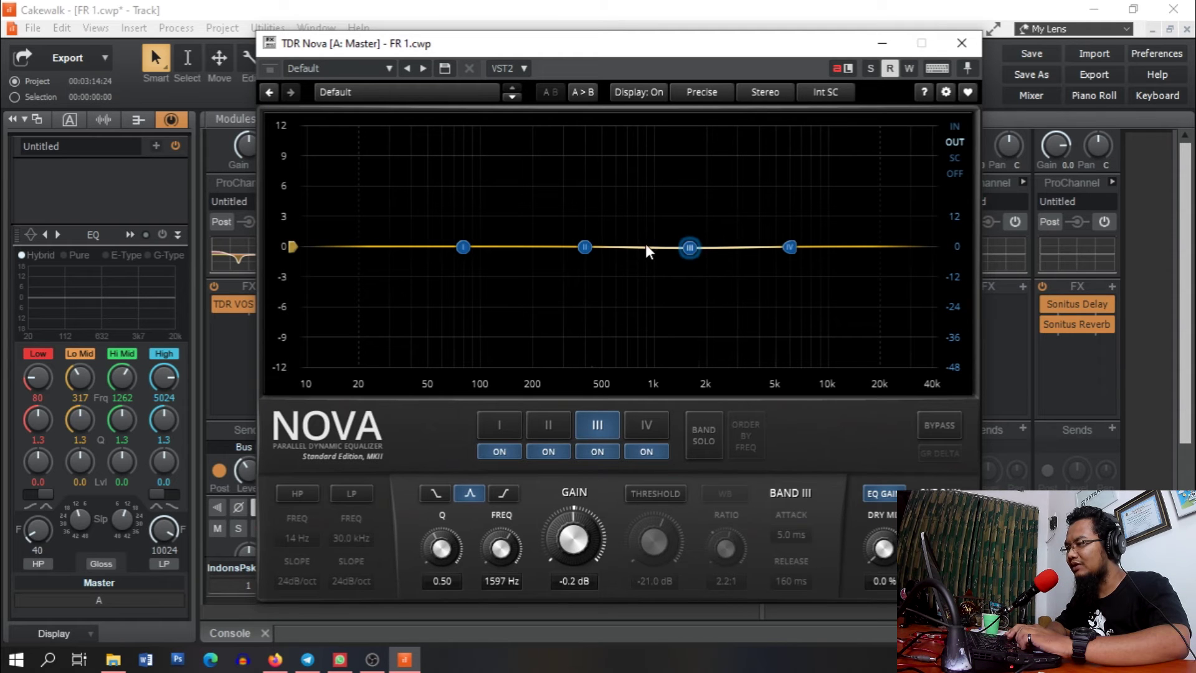
# Move band III to about 1918 Hz at -0.1 dB and band II to about 290 Hz at 0.0 dB.
pyautogui.click(583, 248)
pyautogui.moveTo(691, 246); pyautogui.dragTo(705, 245)
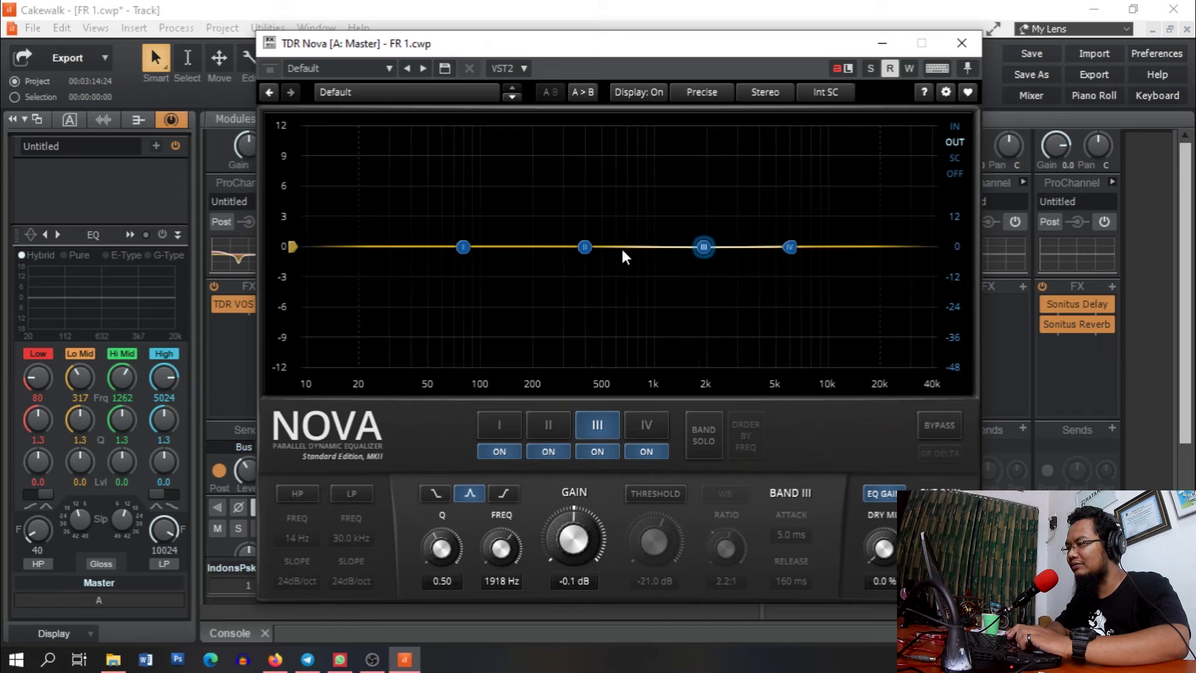
pyautogui.moveTo(583, 248); pyautogui.dragTo(567, 249)
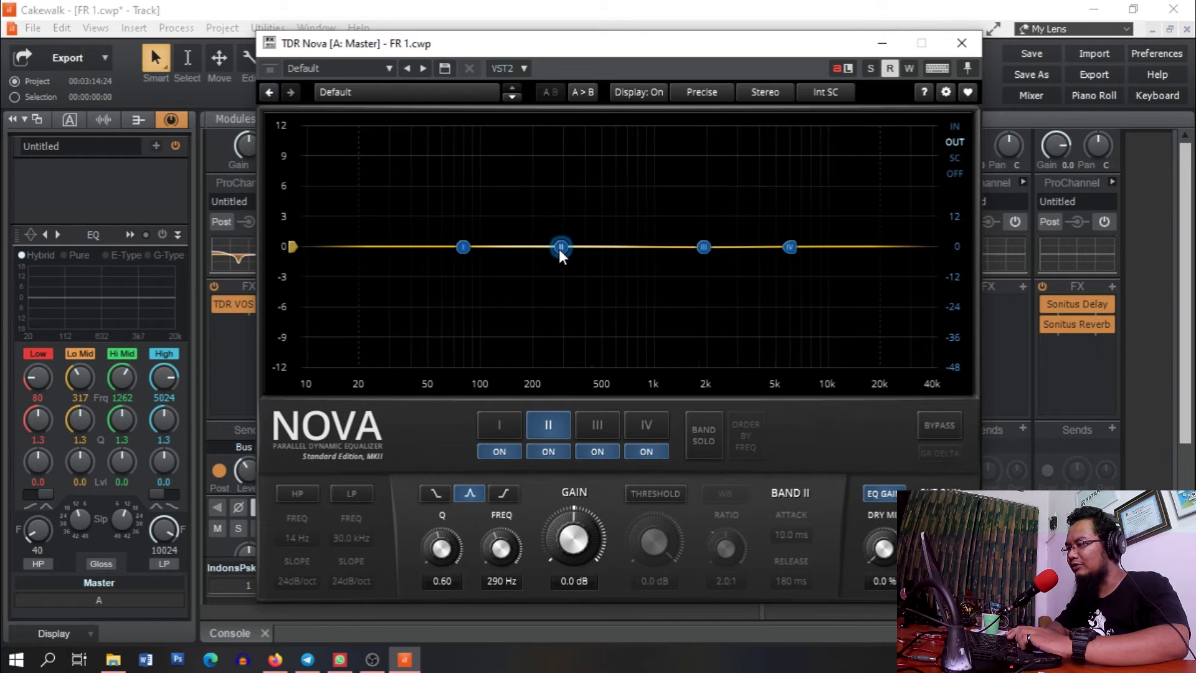
# Enable the threshold on band II and set it to -13.5 dB with a ratio of 0.7:1.
pyautogui.click(660, 495)
pyautogui.moveTo(726, 548); pyautogui.dragTo(726, 567)
pyautogui.moveTo(655, 547); pyautogui.dragTo(655, 573)
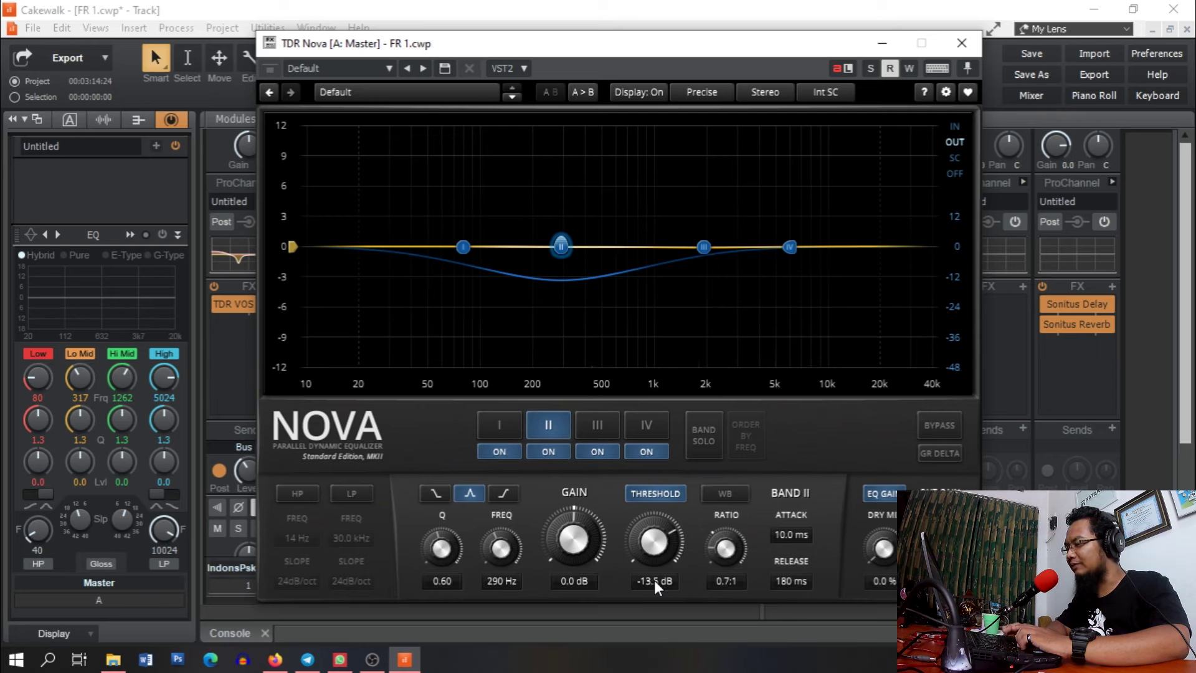
# Play the project and enable the threshold on band III as well.
pyautogui.press('space')
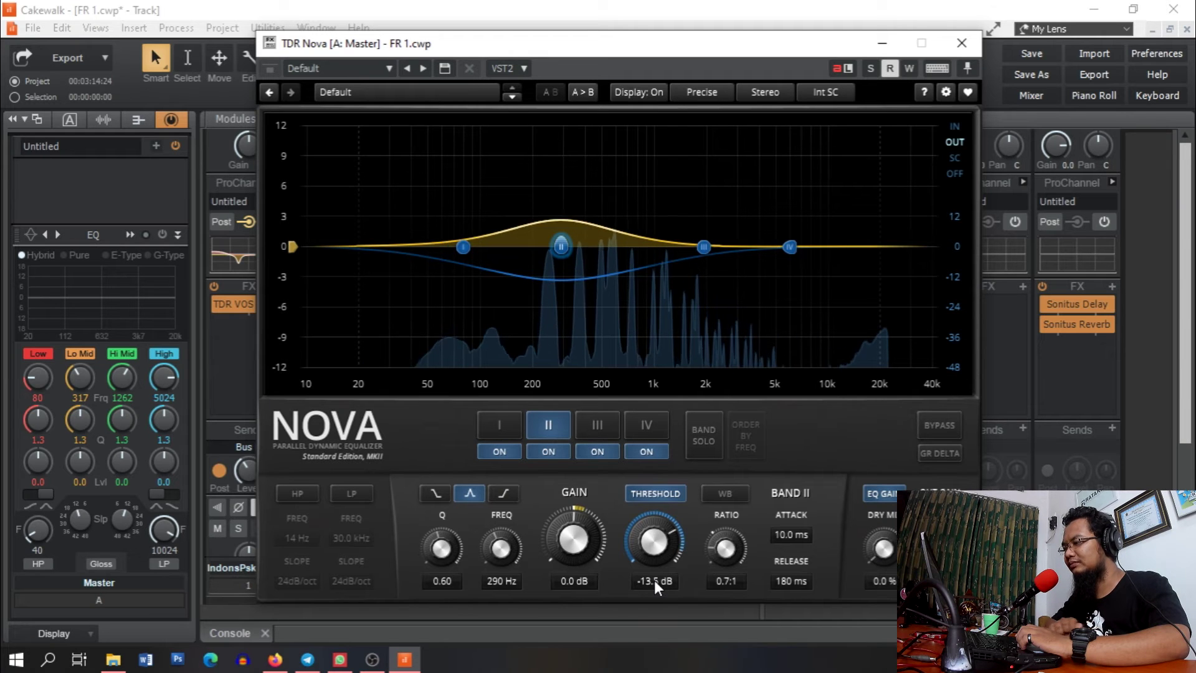
pyautogui.click(702, 247)
pyautogui.click(666, 492)
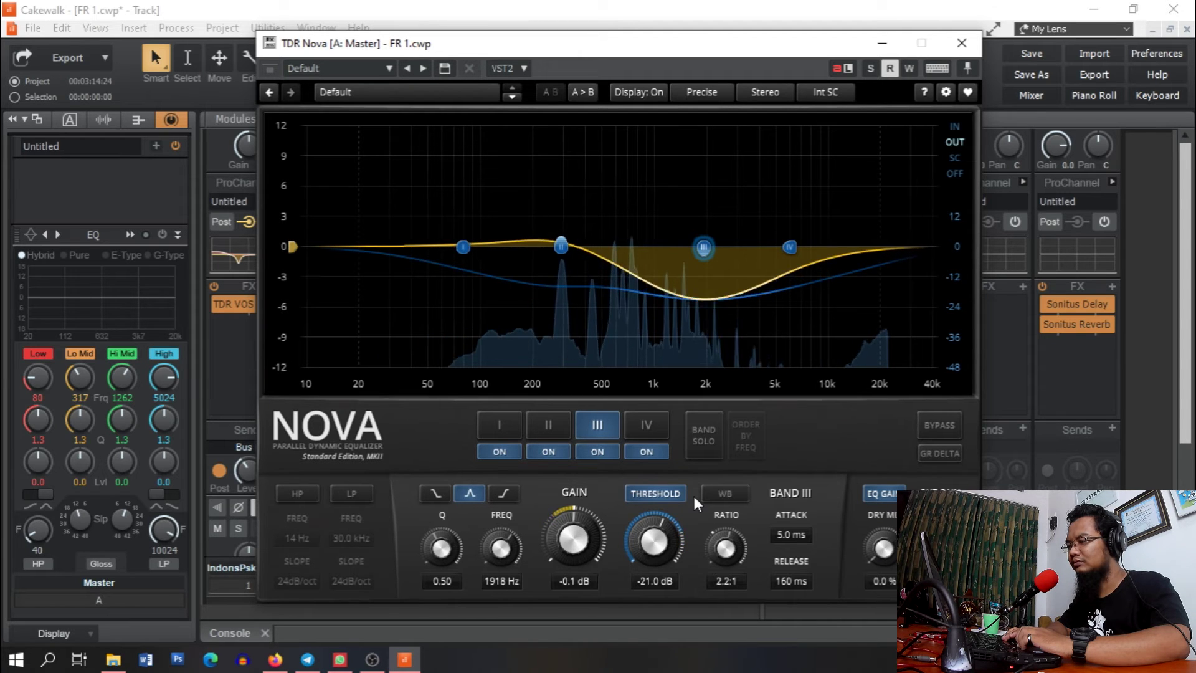
# Stop playback and switch off the thresholds on bands III and II.
pyautogui.click(660, 495)
pyautogui.click(554, 429)
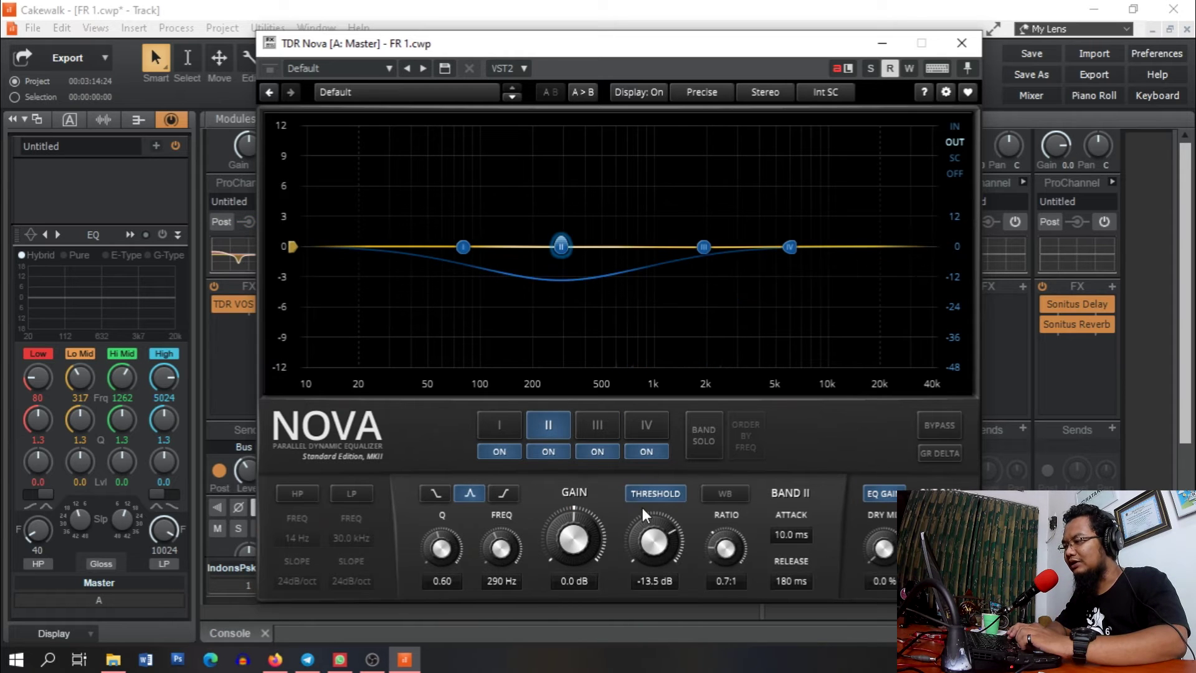
pyautogui.click(646, 494)
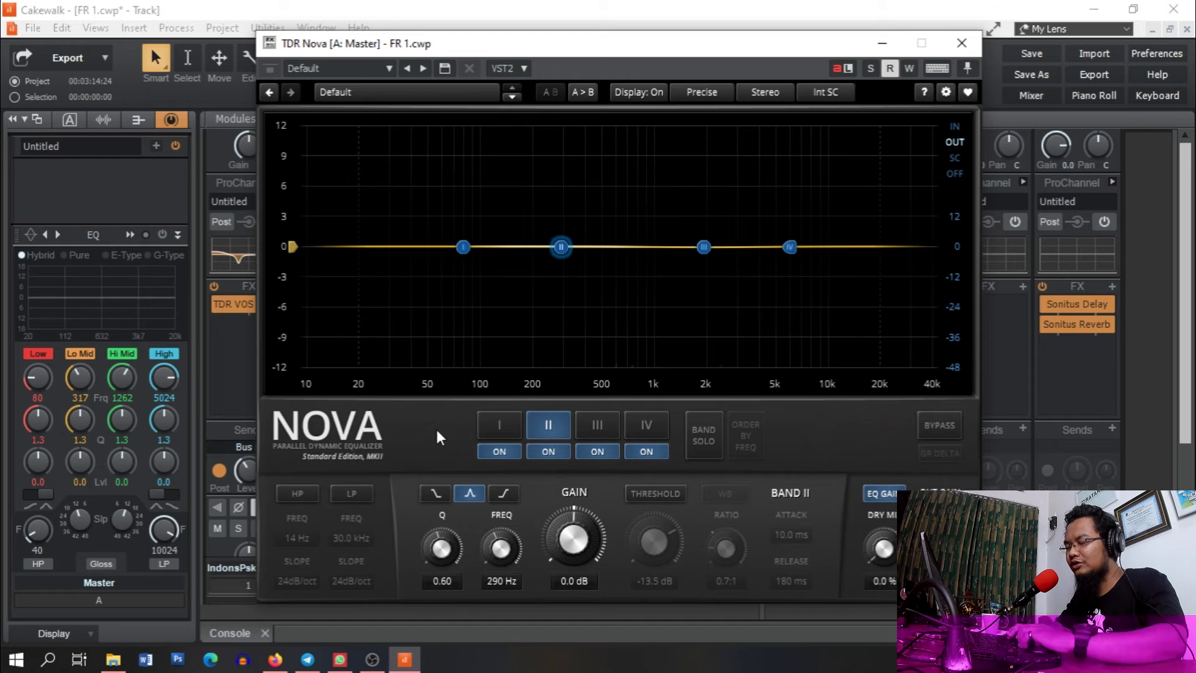
# Check the multi-band compression entry on the TDR Nova web page, then return to Cakewalk and go through bands IV to I.
pyautogui.hotkey('alt', 'Tab')
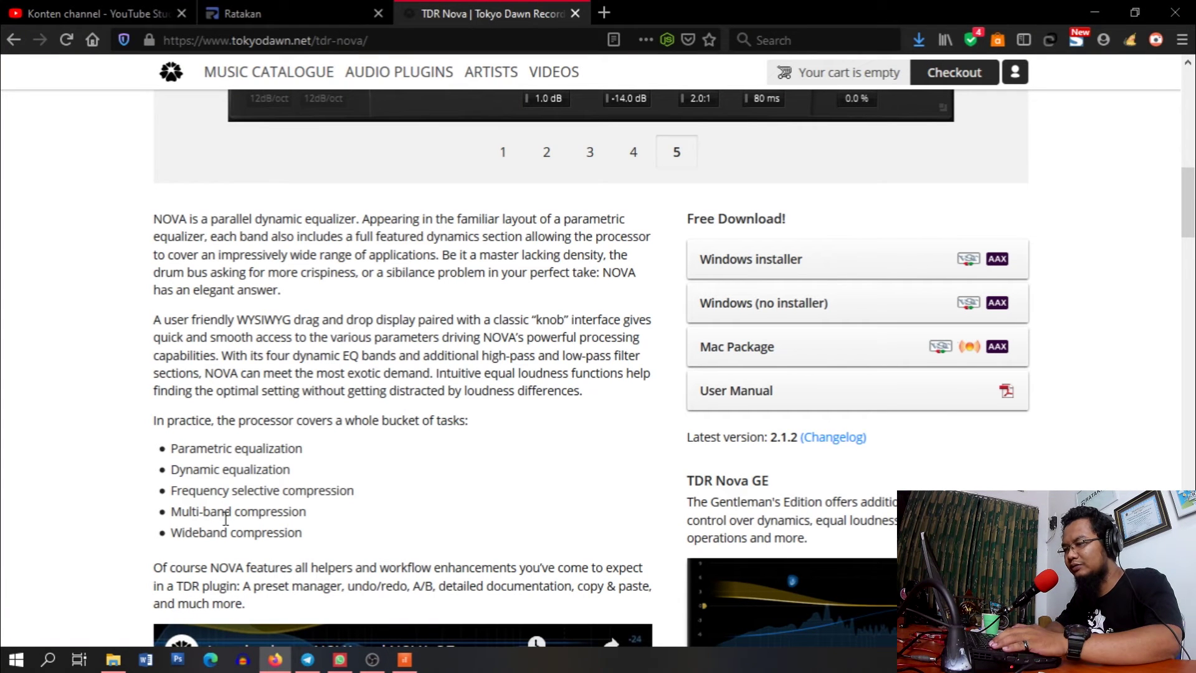
pyautogui.hotkey('alt', 'Tab')
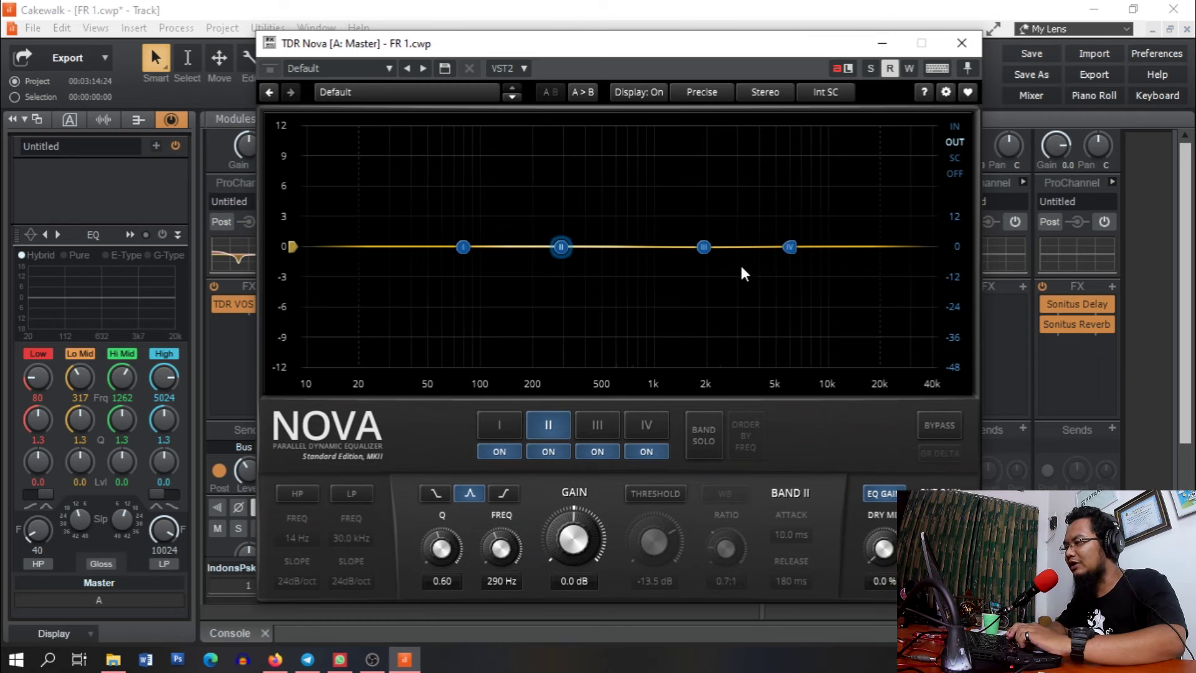
pyautogui.click(709, 248)
pyautogui.click(788, 247)
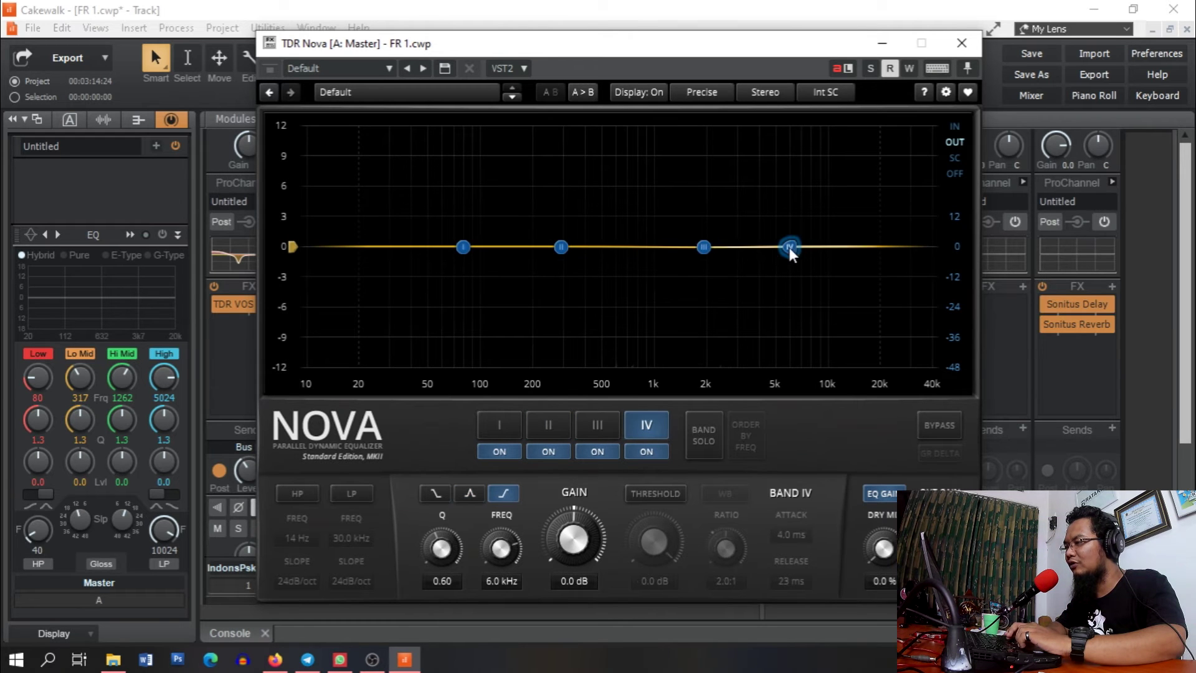
pyautogui.click(702, 247)
pyautogui.click(560, 248)
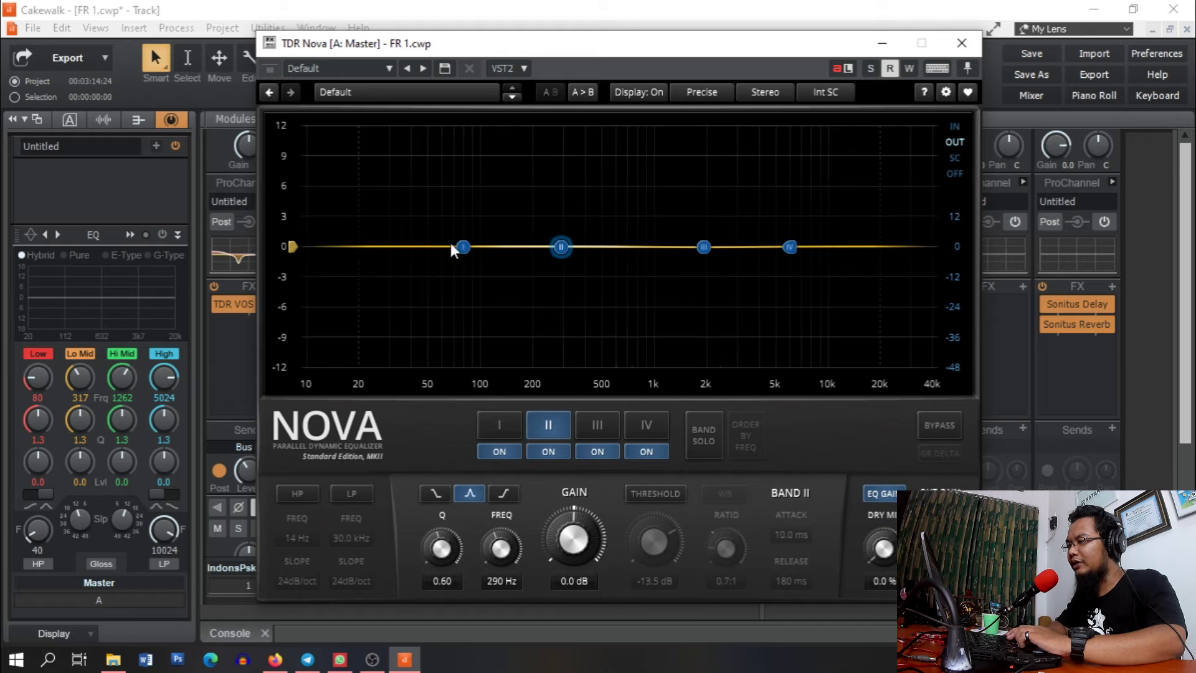
pyautogui.click(460, 246)
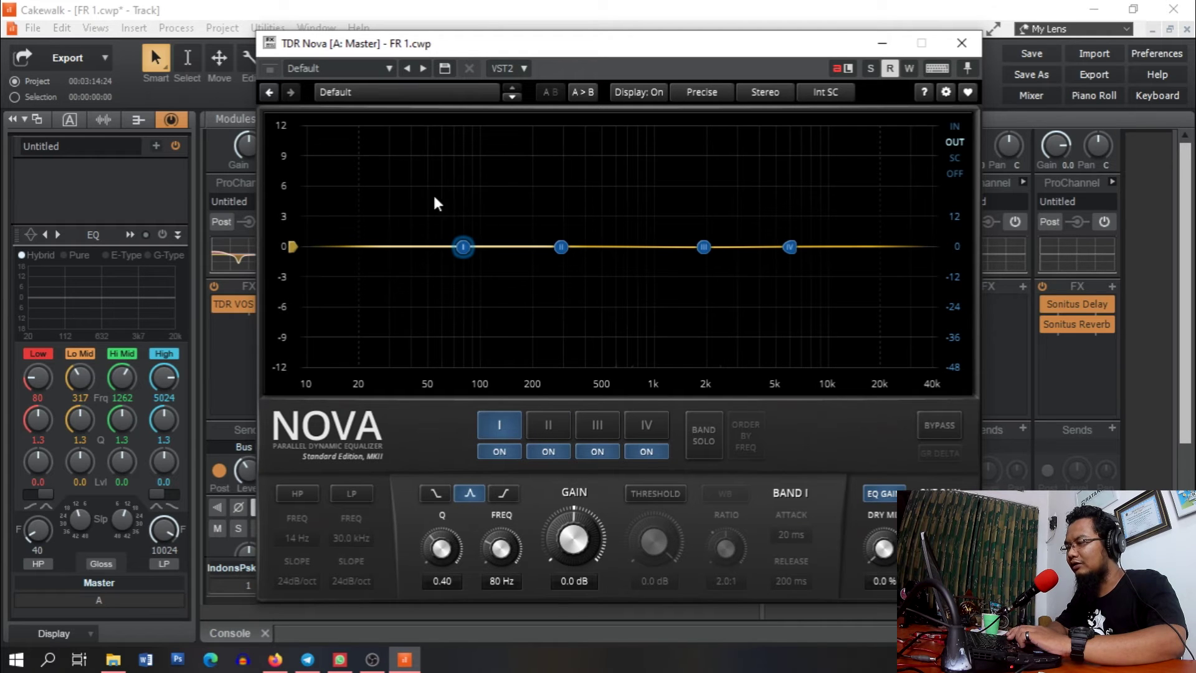
# Make band I a low shelf with Q 0.86 and enable its threshold at -16.3 dB with a 4.0:1 ratio.
pyautogui.click(436, 493)
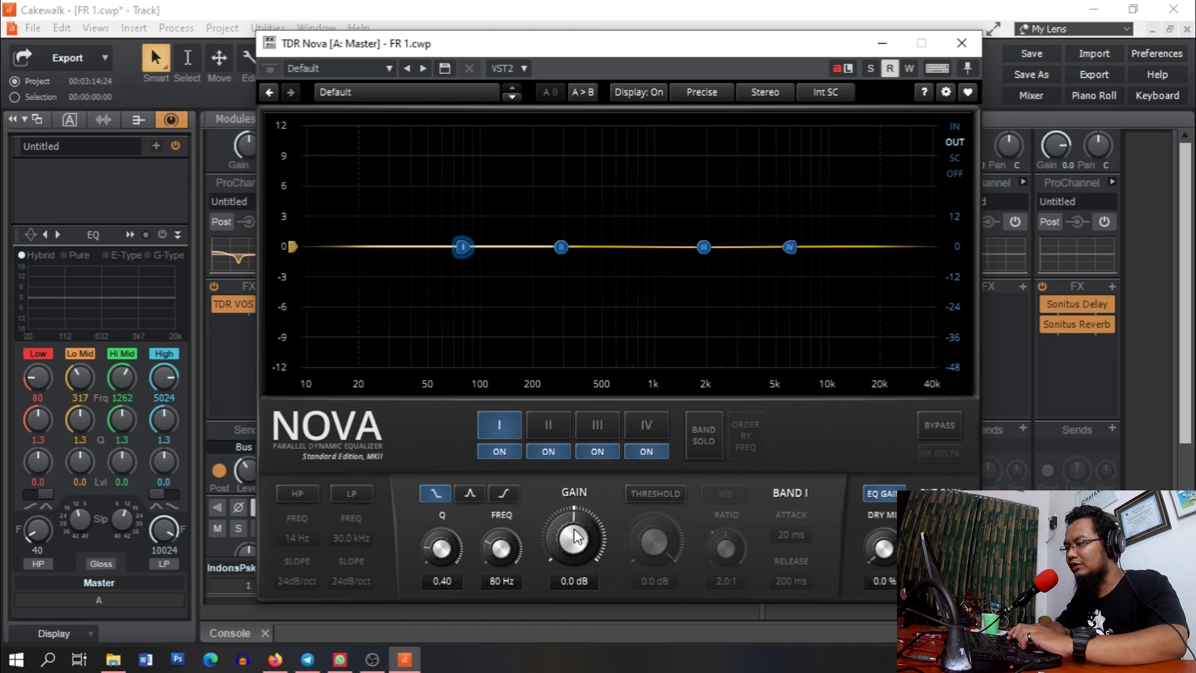
pyautogui.click(668, 492)
pyautogui.moveTo(661, 540); pyautogui.dragTo(661, 585)
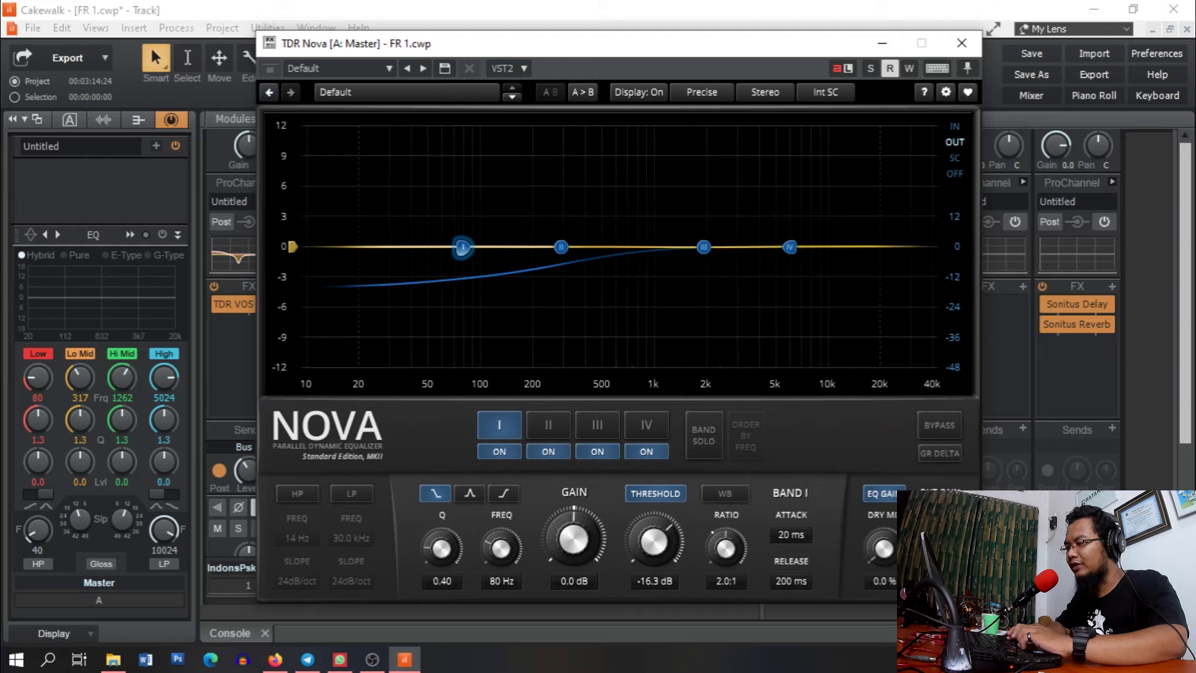
pyautogui.moveTo(440, 548)
pyautogui.mouseDown()
pyautogui.moveTo(441, 526)
pyautogui.moveTo(436, 536)
pyautogui.mouseUp()
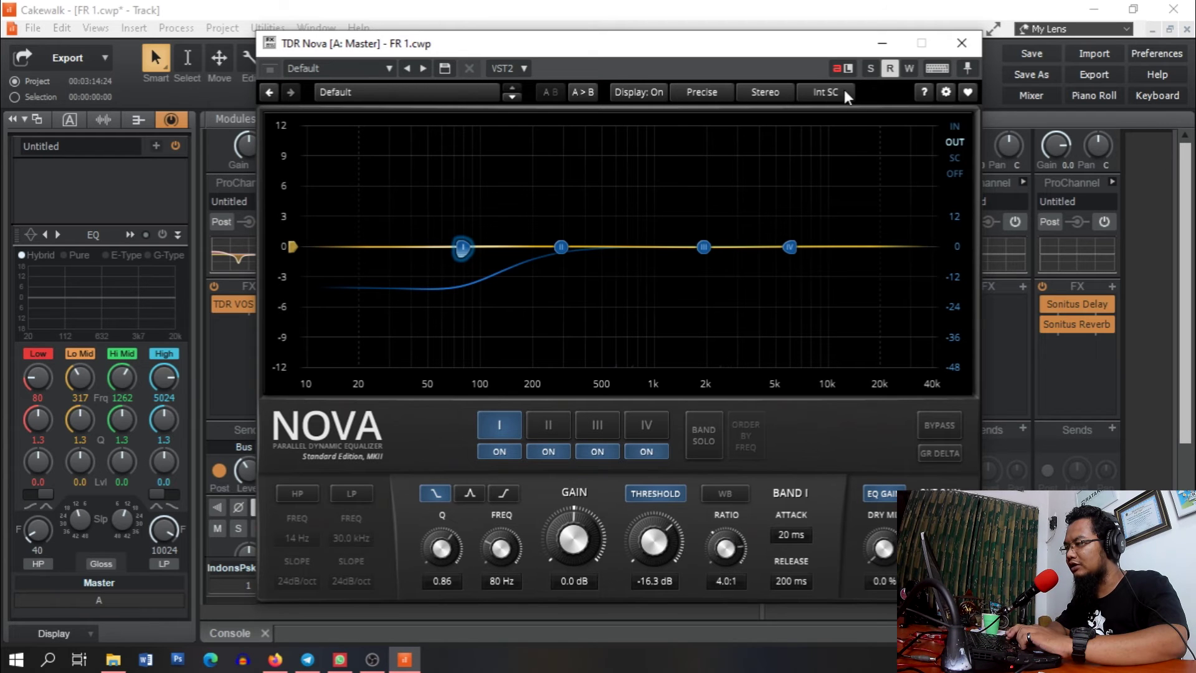
# Enable the threshold on band IV and set it to -16.6 dB with a ratio of 2.1:1.
pyautogui.click(789, 246)
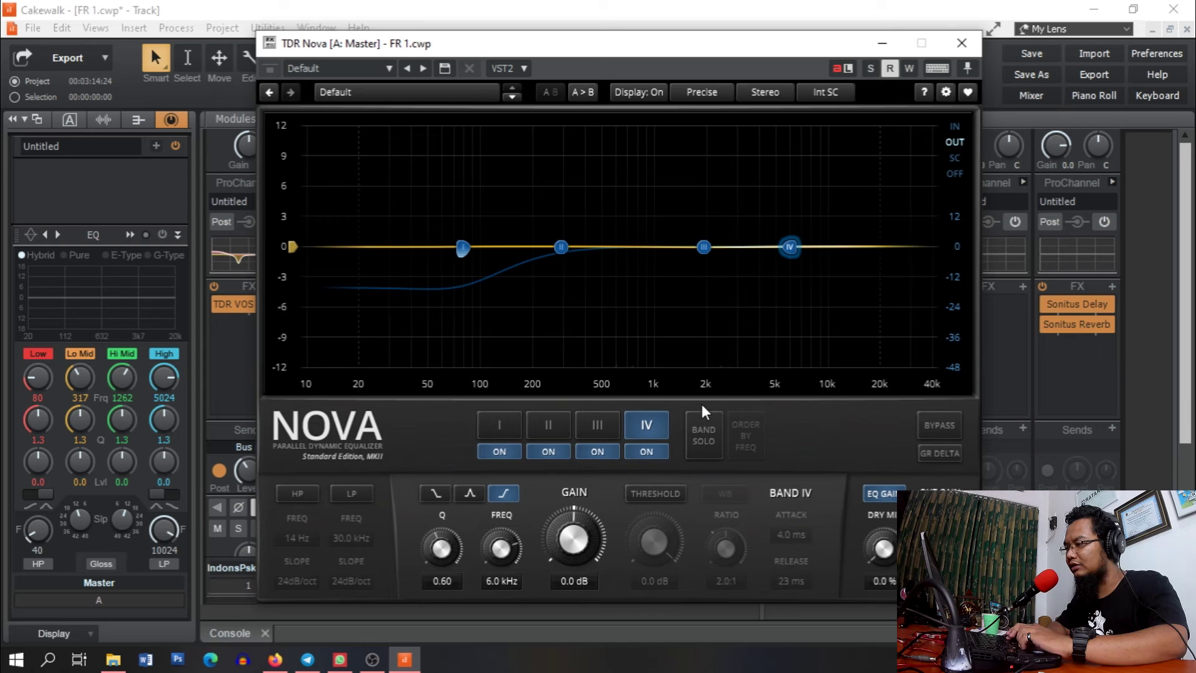
pyautogui.click(659, 494)
pyautogui.moveTo(659, 543); pyautogui.dragTo(659, 572)
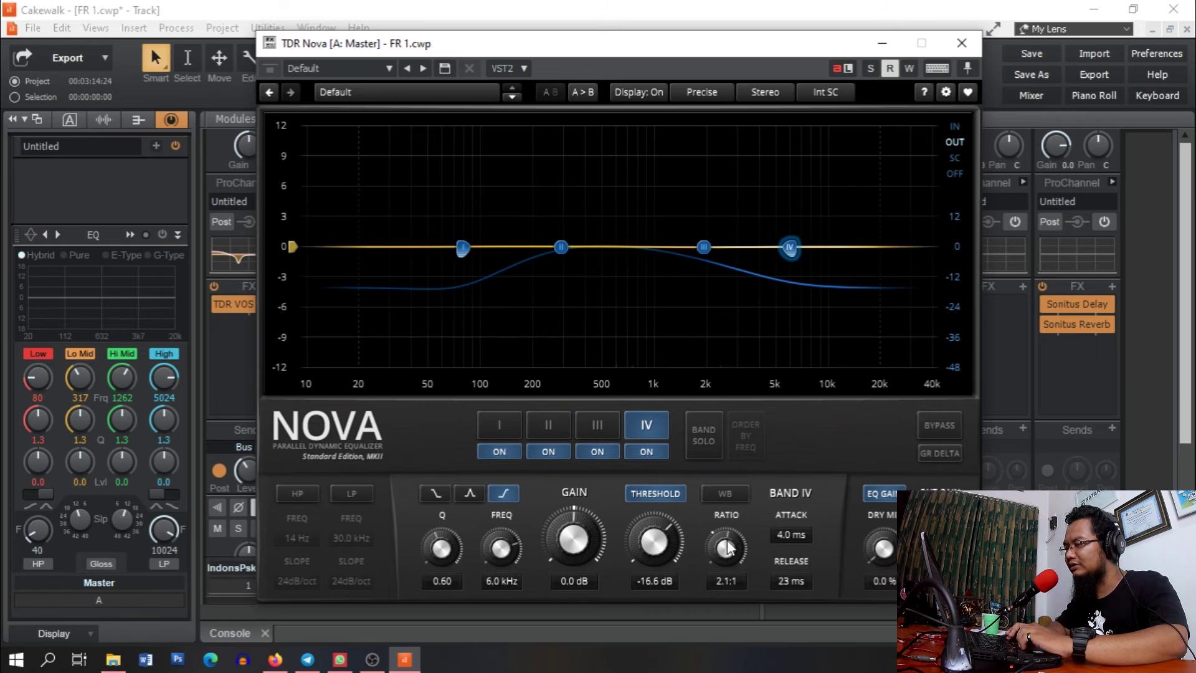
# Select band I and lower its threshold to -34.5 dB while the project plays, then stop playback.
pyautogui.click(580, 424)
pyautogui.click(541, 427)
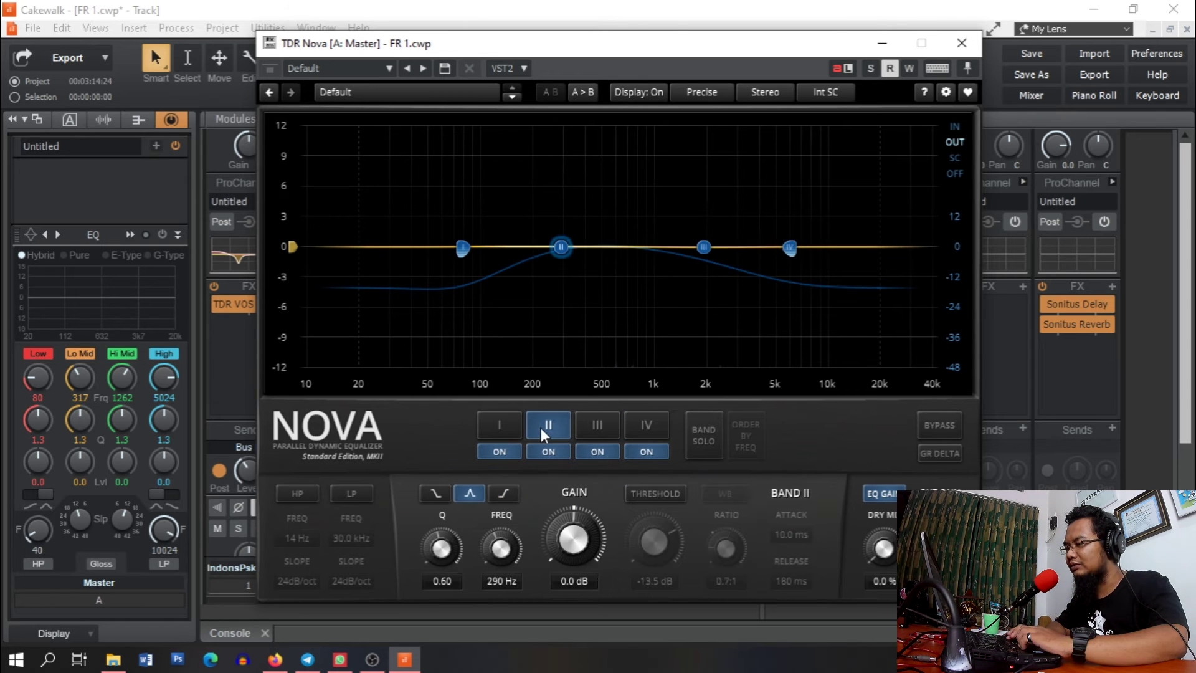
pyautogui.click(491, 428)
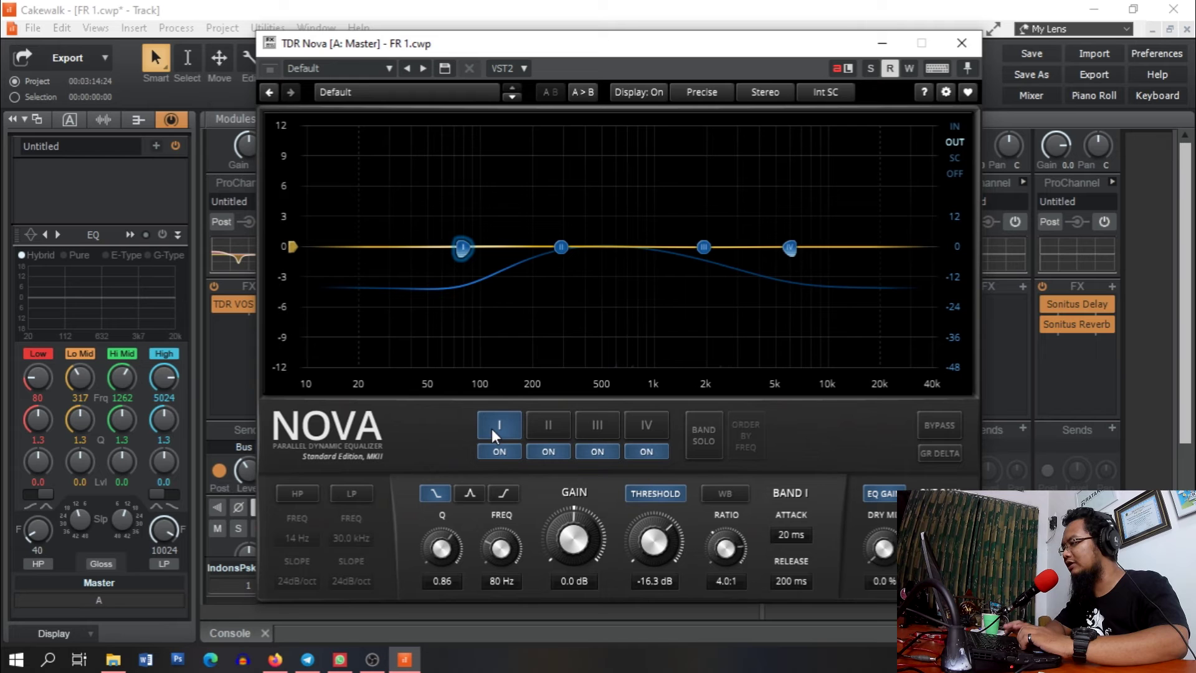
pyautogui.press('space')
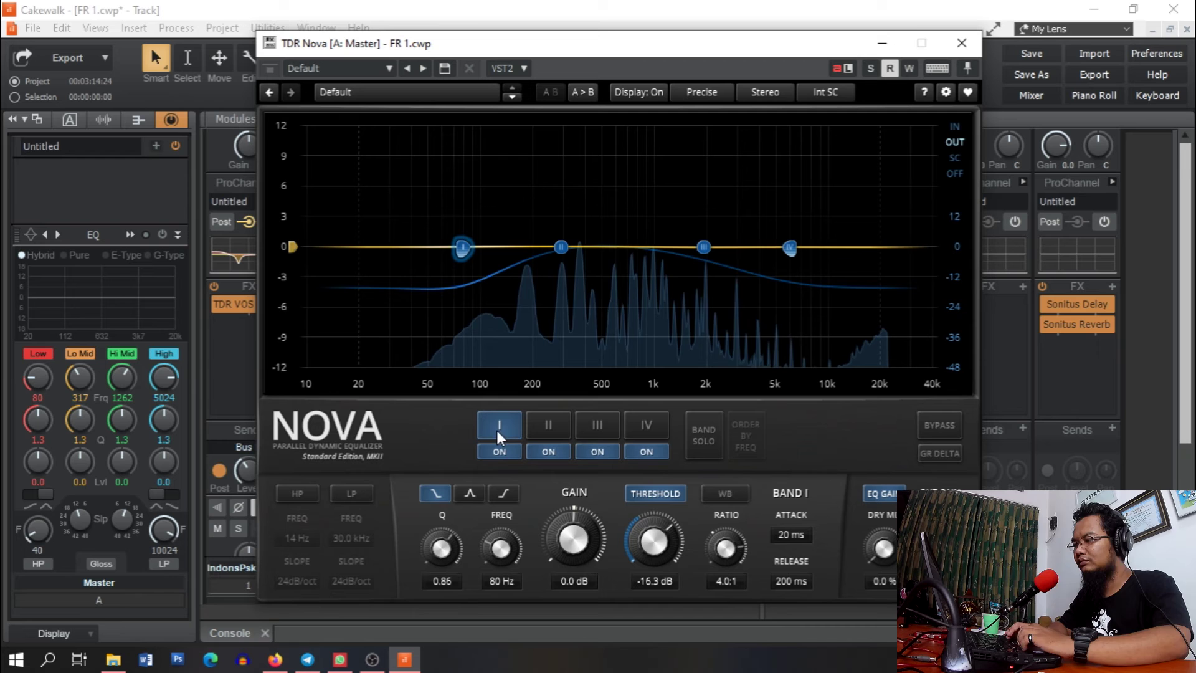
pyautogui.moveTo(653, 541); pyautogui.dragTo(653, 588)
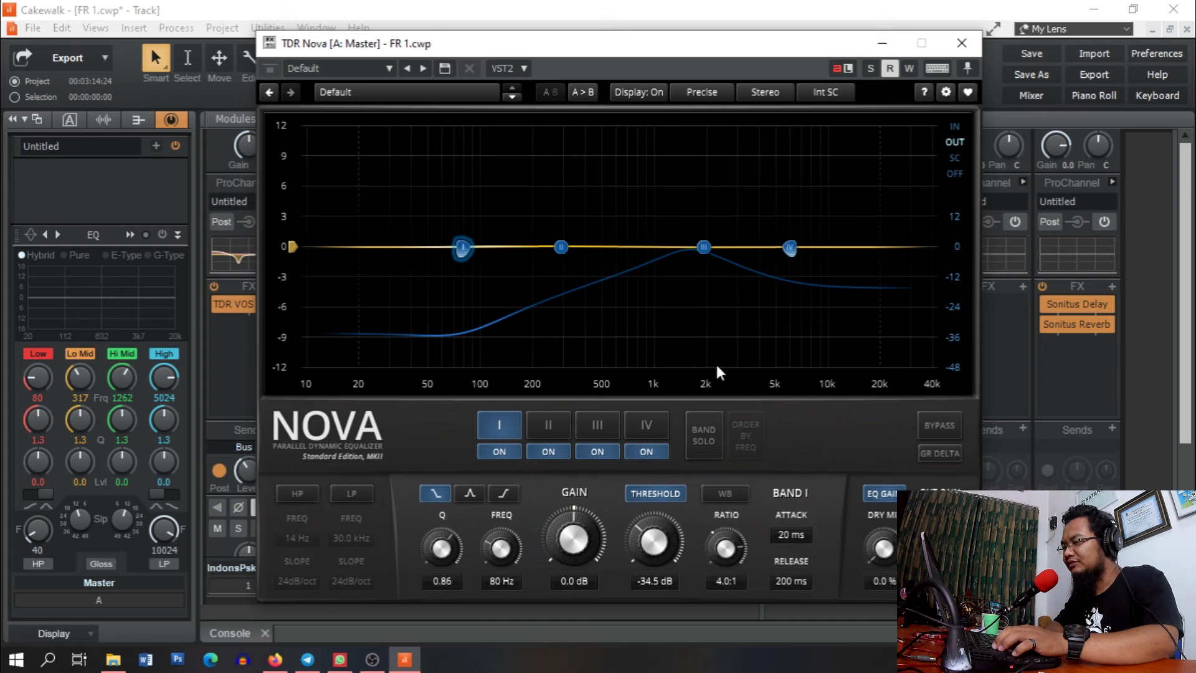
# Switch off the thresholds on bands I and IV, then go through bands III and II back to band I.
pyautogui.click(640, 489)
pyautogui.click(642, 430)
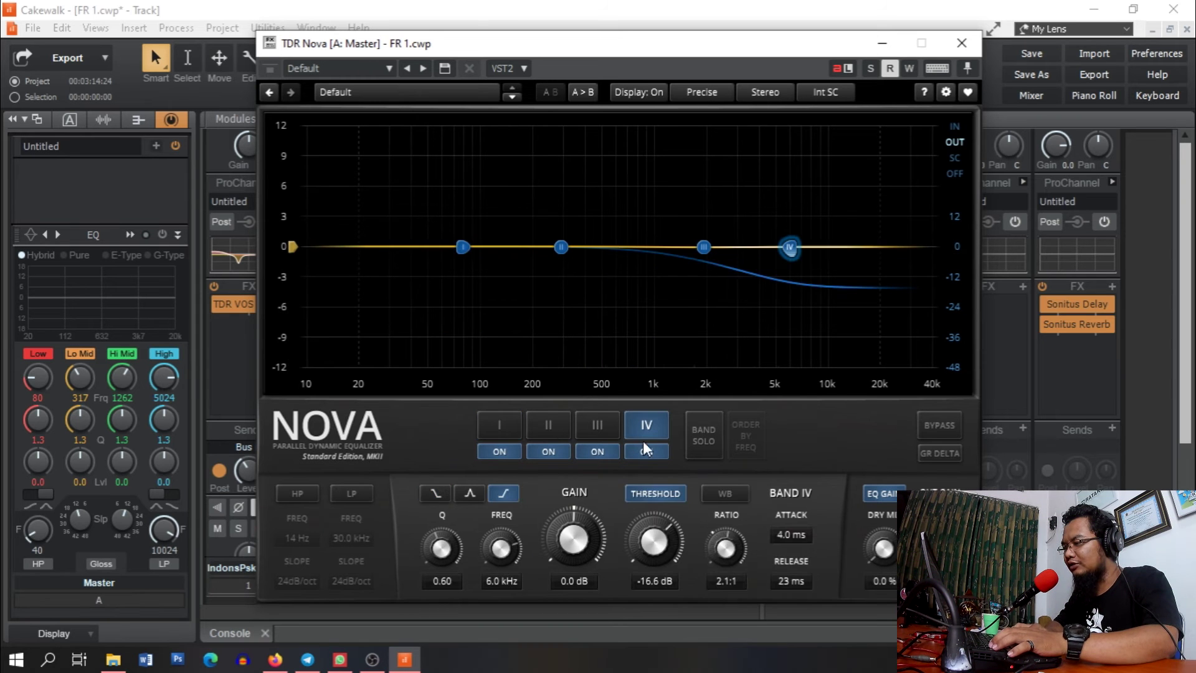
pyautogui.click(648, 488)
pyautogui.click(591, 406)
pyautogui.click(591, 421)
pyautogui.click(548, 424)
pyautogui.click(506, 420)
# Highlight "Wideband compression" in the task list on the TDR Nova web page, then switch back to Cakewalk.
pyautogui.hotkey('alt', 'Tab')
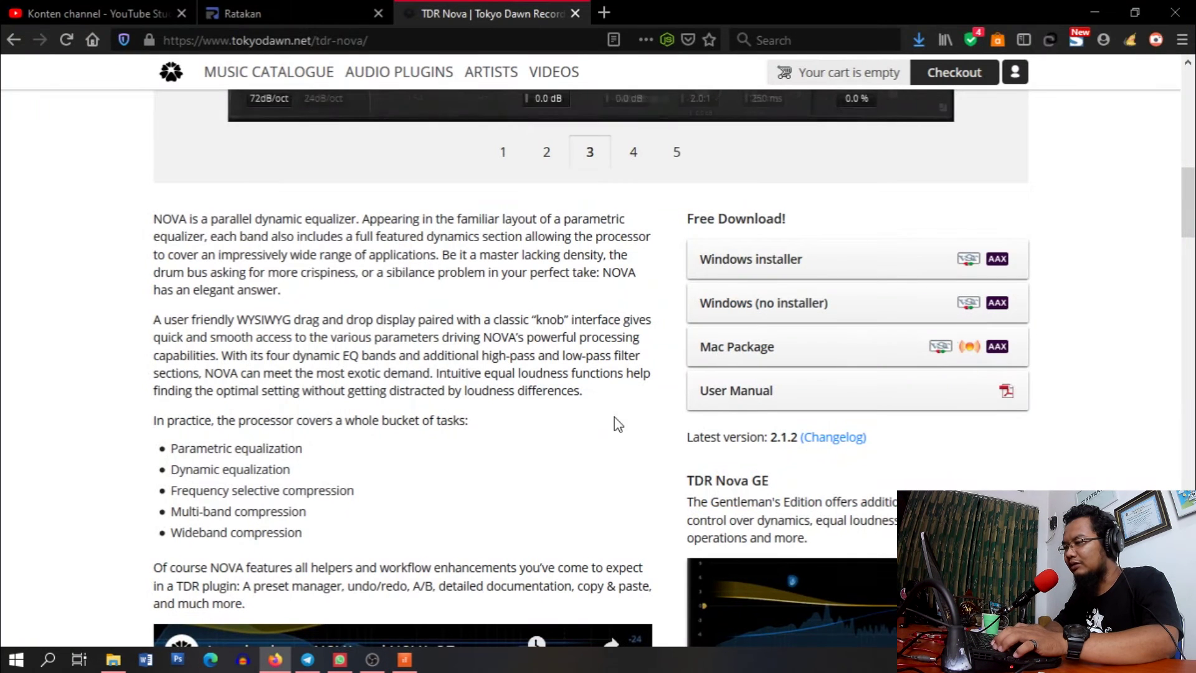
pyautogui.moveTo(193, 535); pyautogui.dragTo(315, 534)
pyautogui.click(321, 534)
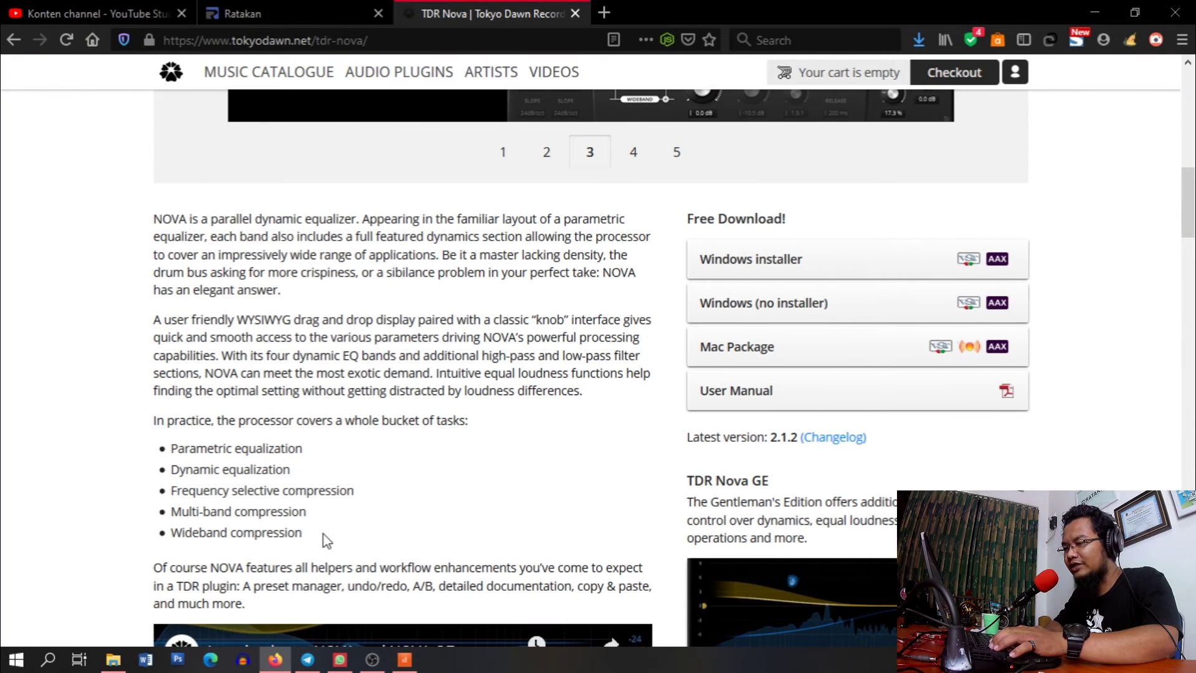
pyautogui.hotkey('alt', 'Tab')
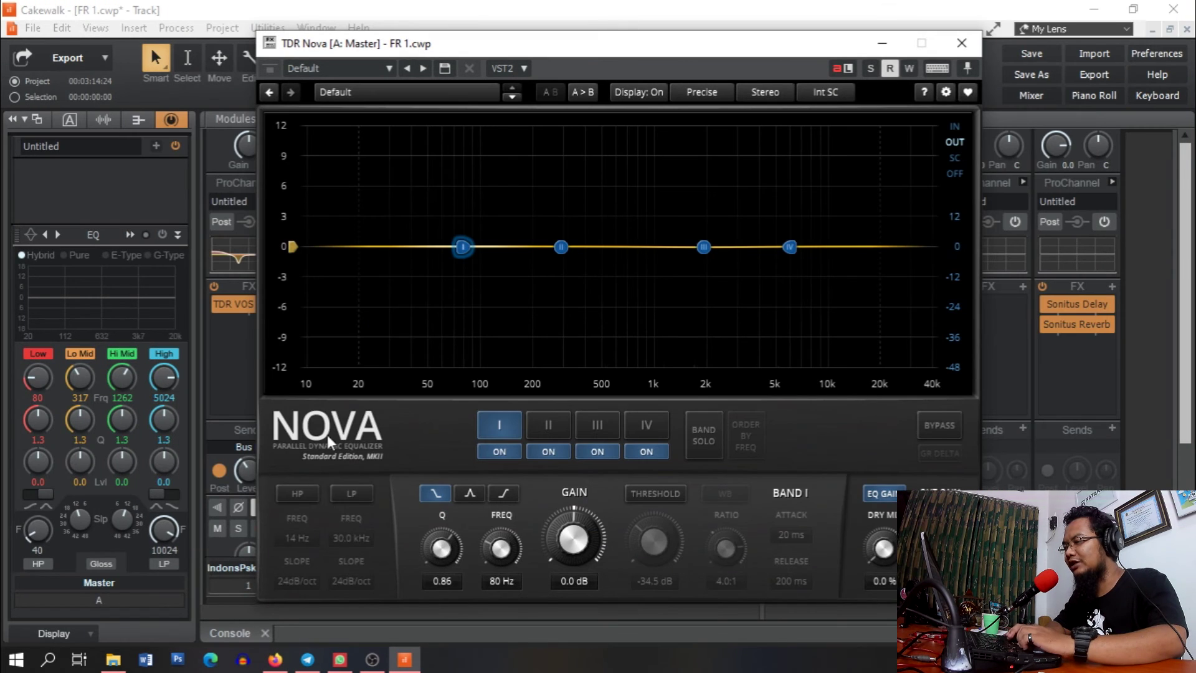
# Turn off all four EQ bands so only the wideband section is active.
pyautogui.click(499, 423)
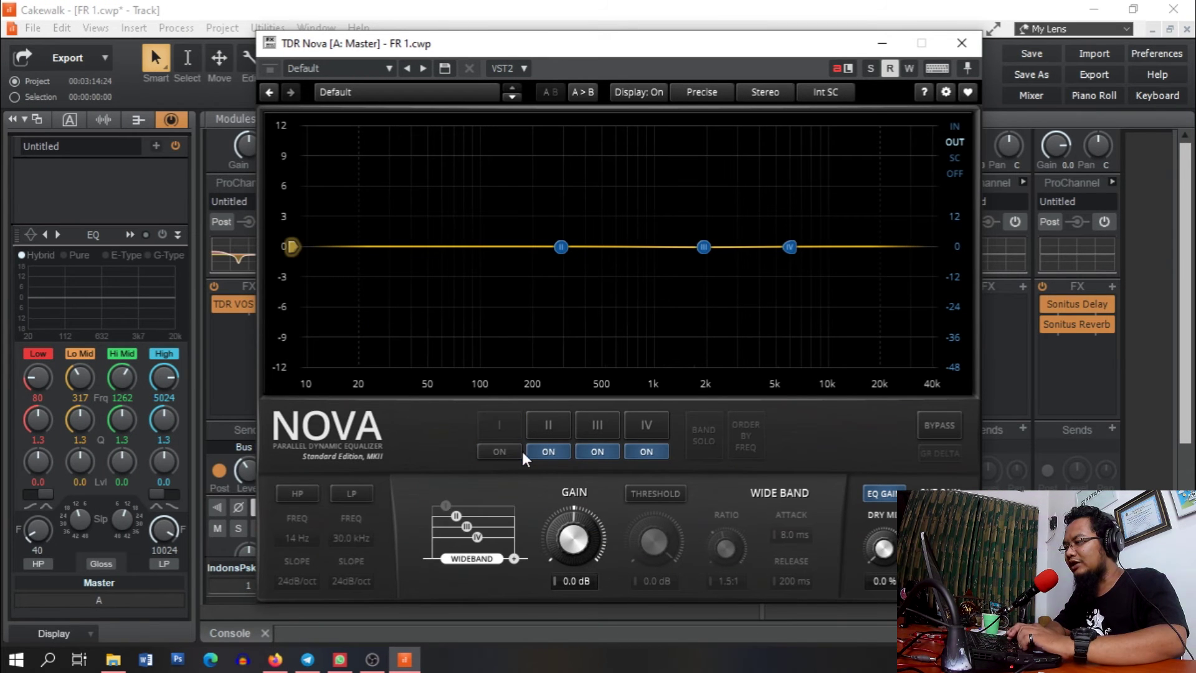
pyautogui.click(548, 450)
pyautogui.click(598, 450)
pyautogui.click(647, 451)
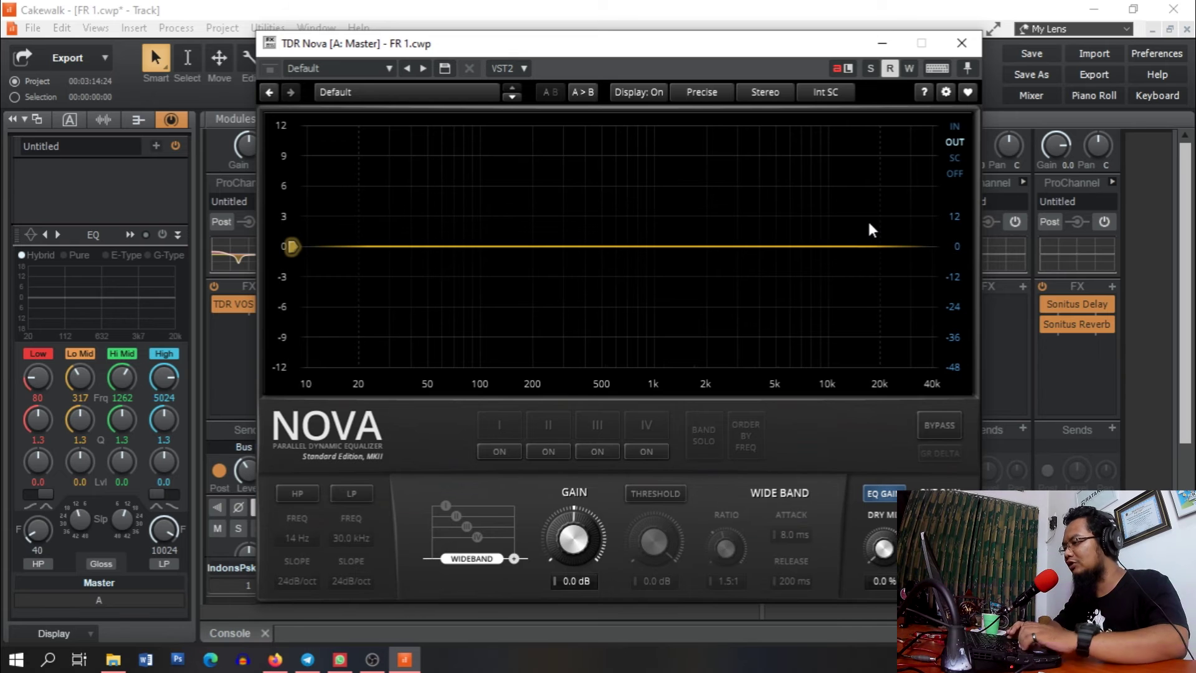
# Enable the wideband threshold at -6.1 dB with a 2.0:1 ratio, and view the preset list without changing the preset.
pyautogui.click(667, 492)
pyautogui.moveTo(656, 544); pyautogui.dragTo(656, 565)
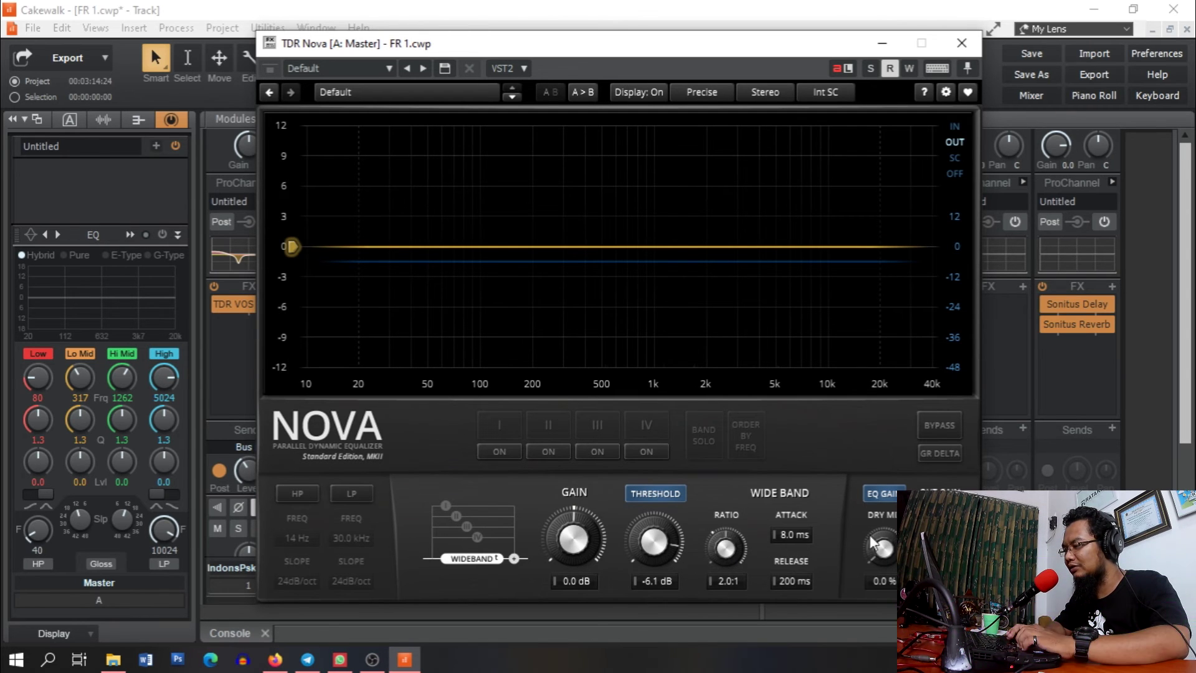
pyautogui.click(480, 92)
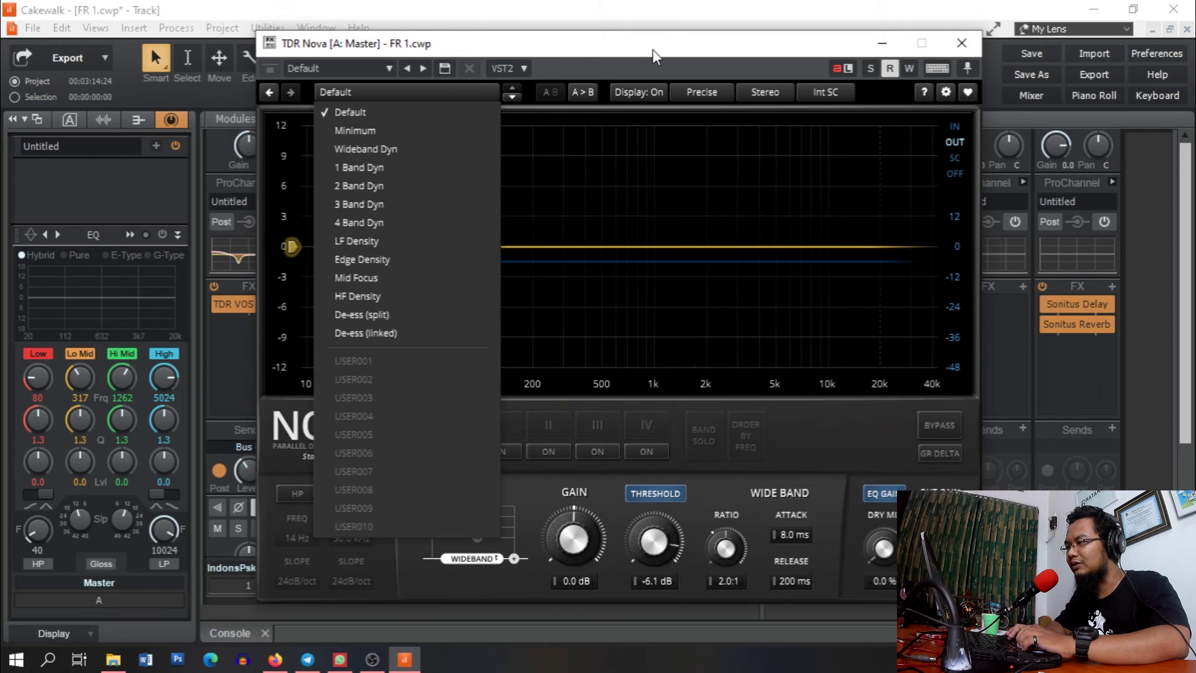
pyautogui.click(416, 95)
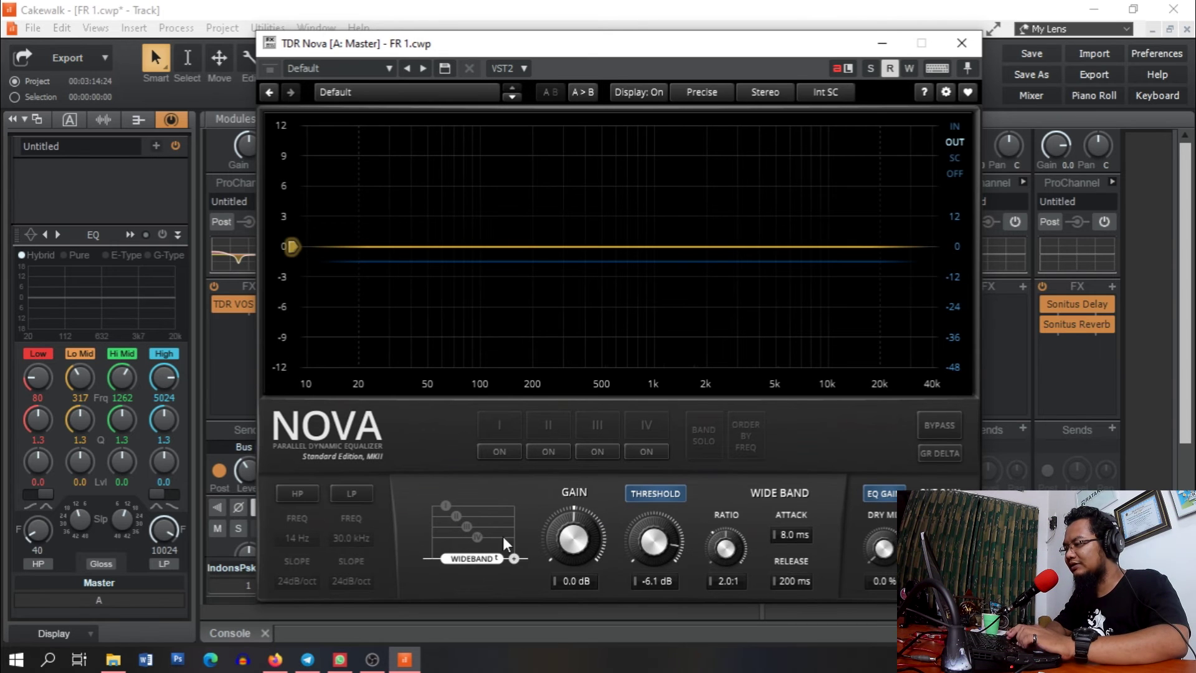
# Lower the wideband threshold to -10.2 dB while the project plays, then stop playback.
pyautogui.press('space')
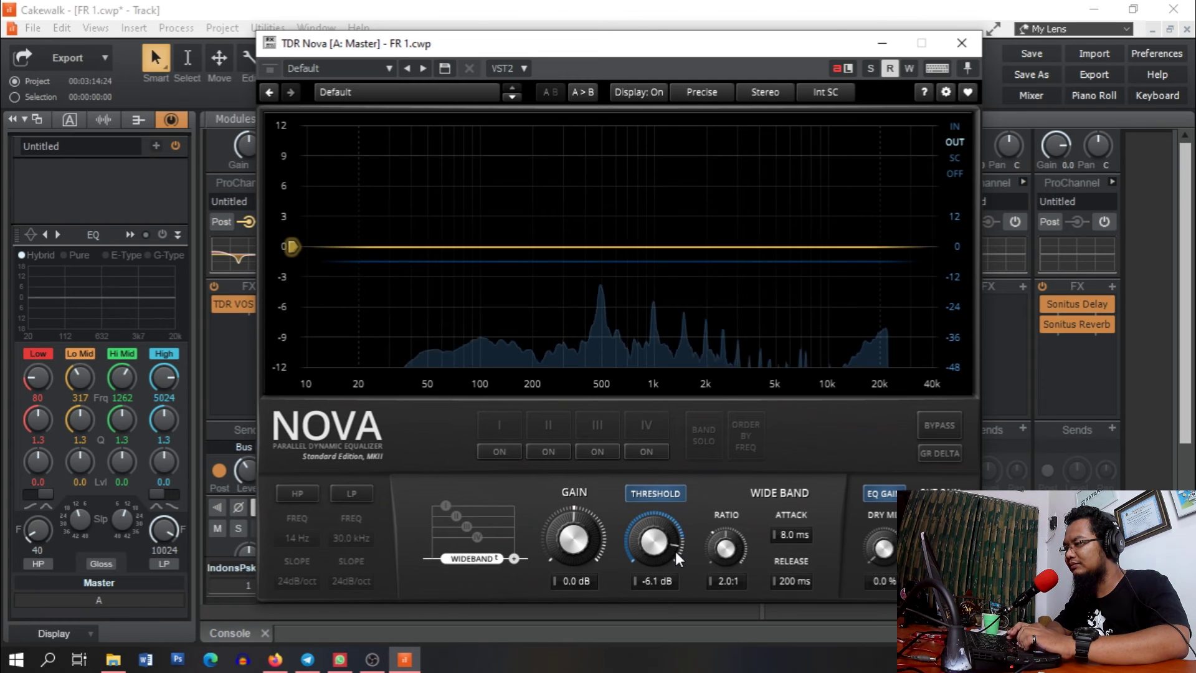
pyautogui.moveTo(680, 537); pyautogui.dragTo(680, 548)
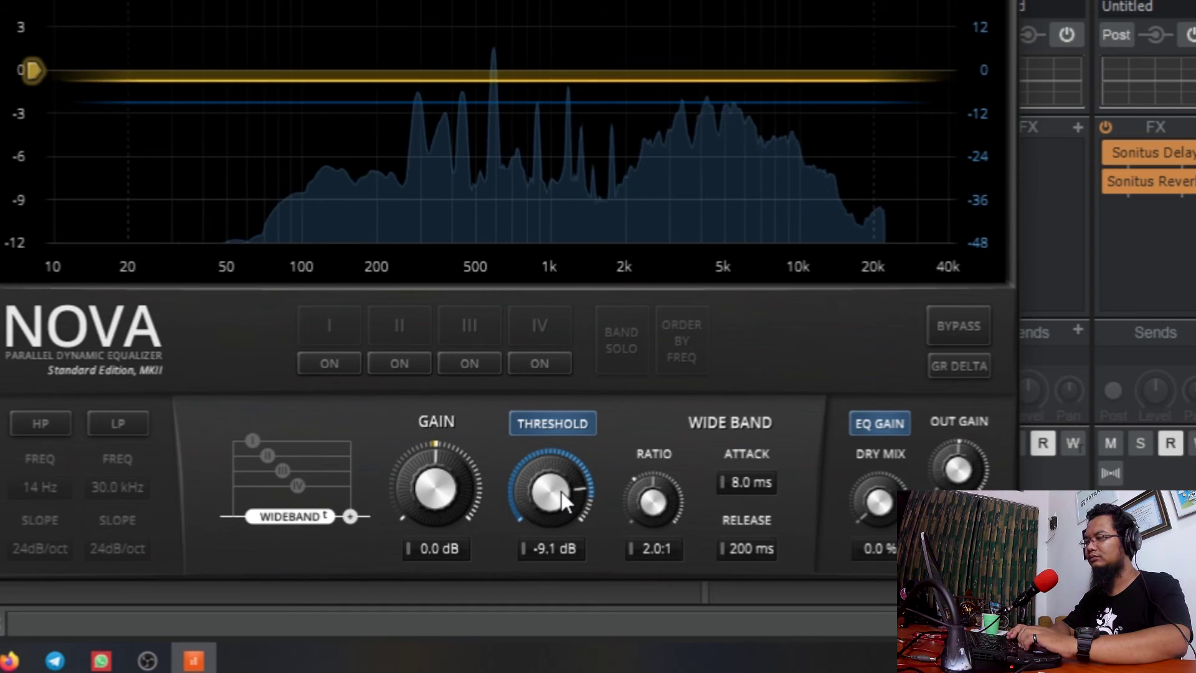
pyautogui.moveTo(659, 540); pyautogui.dragTo(660, 548)
pyautogui.moveTo(558, 498); pyautogui.dragTo(559, 503)
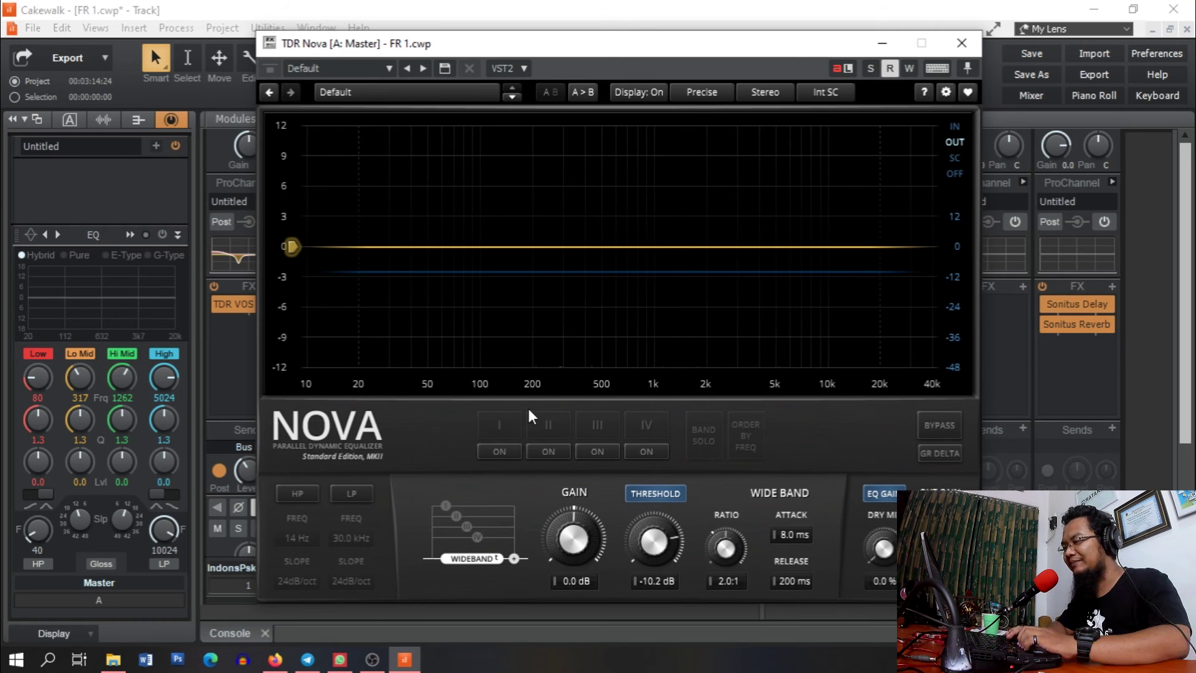
# Switch off the wideband threshold and return to the TDR Nova web page in the browser.
pyautogui.click(676, 492)
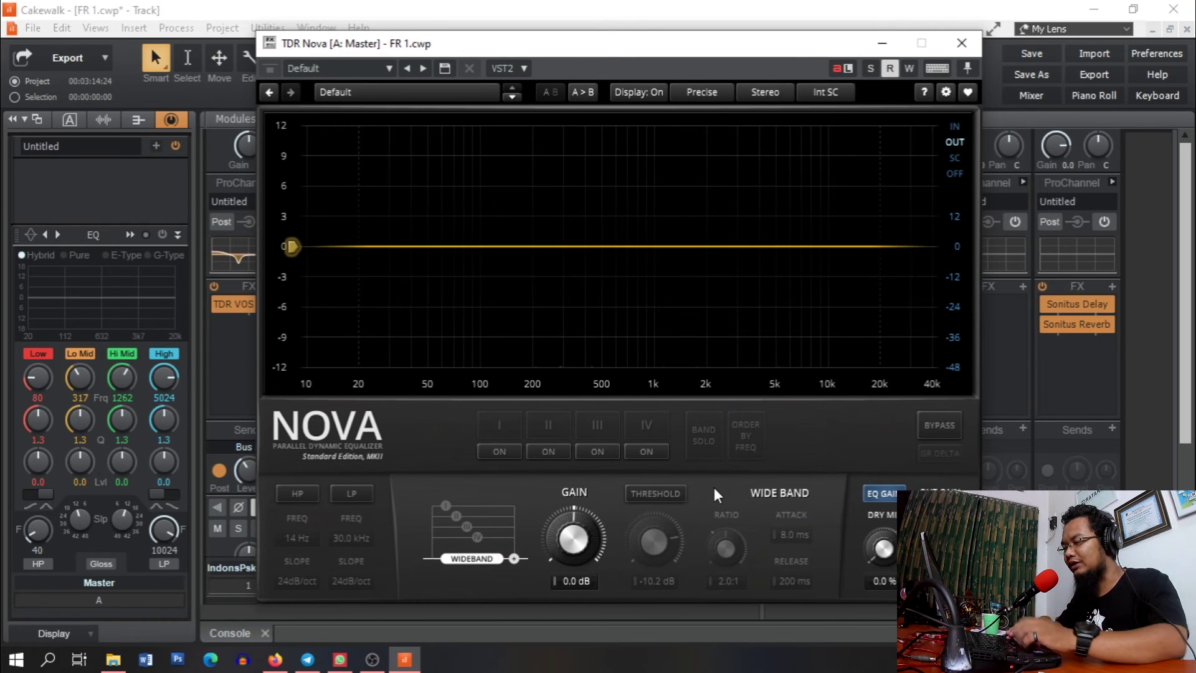
pyautogui.hotkey('alt', 'Tab')
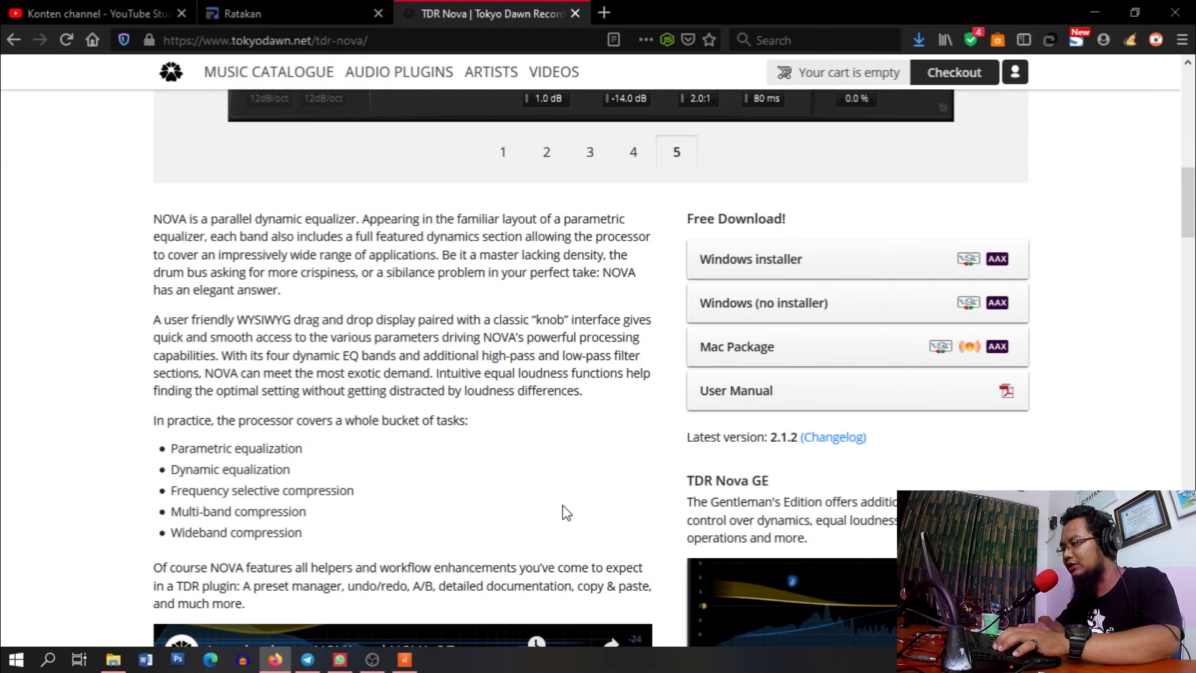
# Look over the TDR Nova page's feature list, introduction video, plugin screenshots and download options.
pyautogui.scroll(-5, 562, 506)
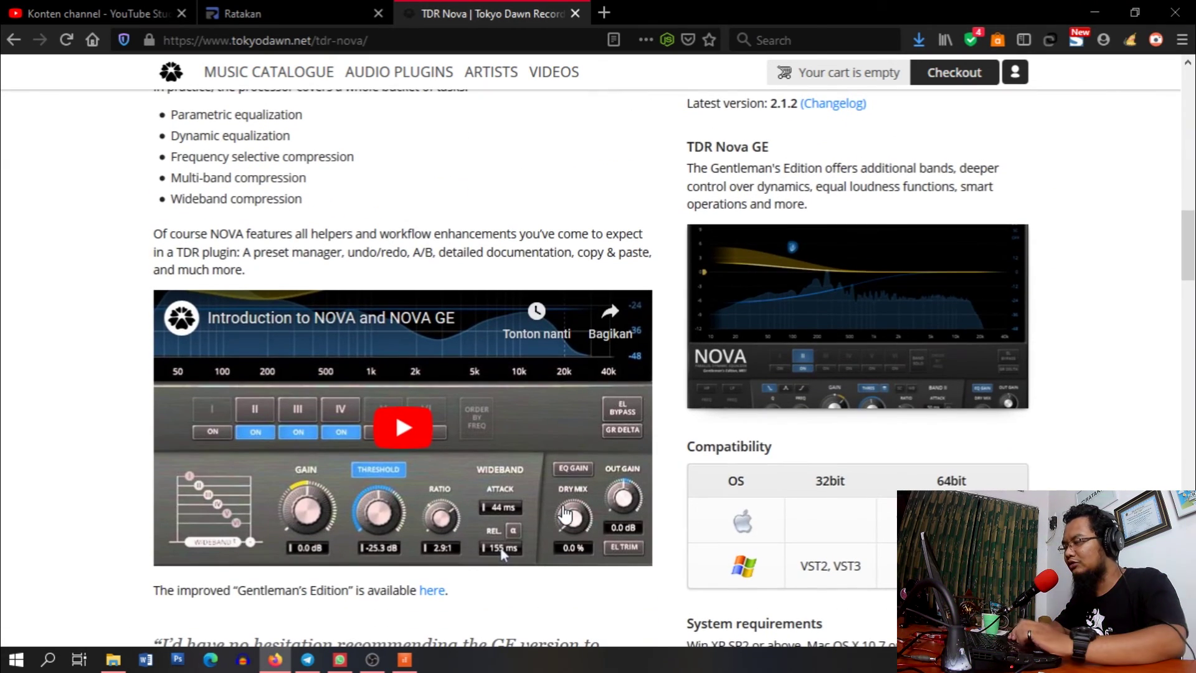
pyautogui.scroll(15, 563, 514)
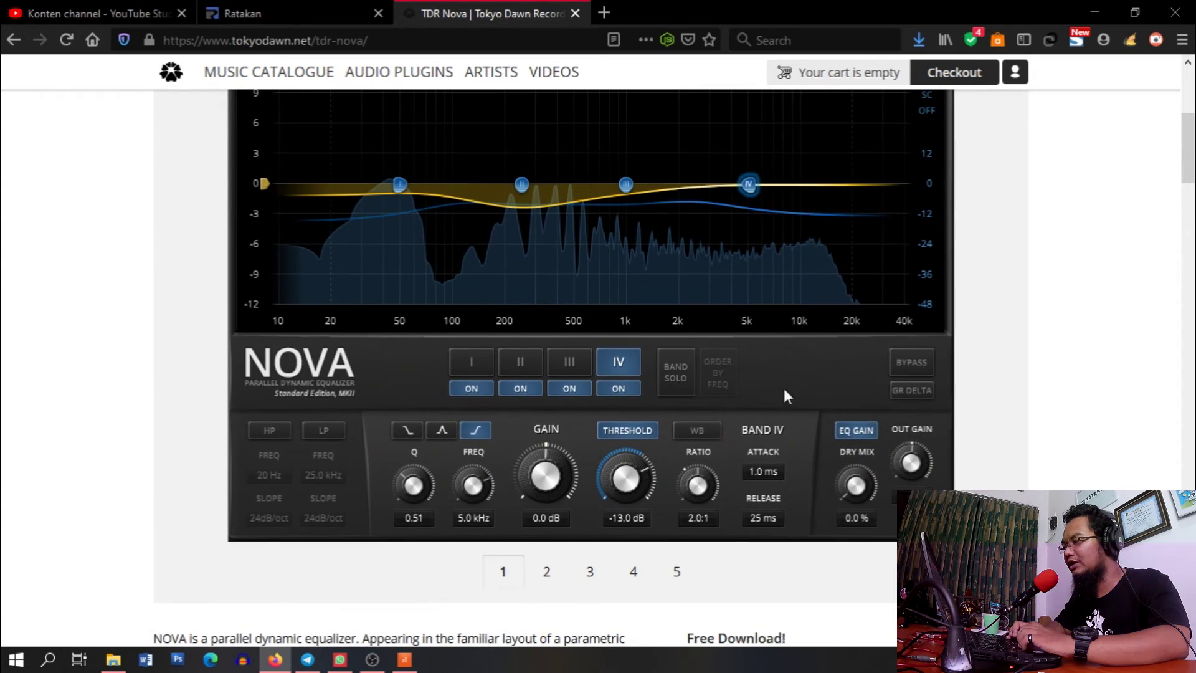
pyautogui.scroll(-6, 1012, 387)
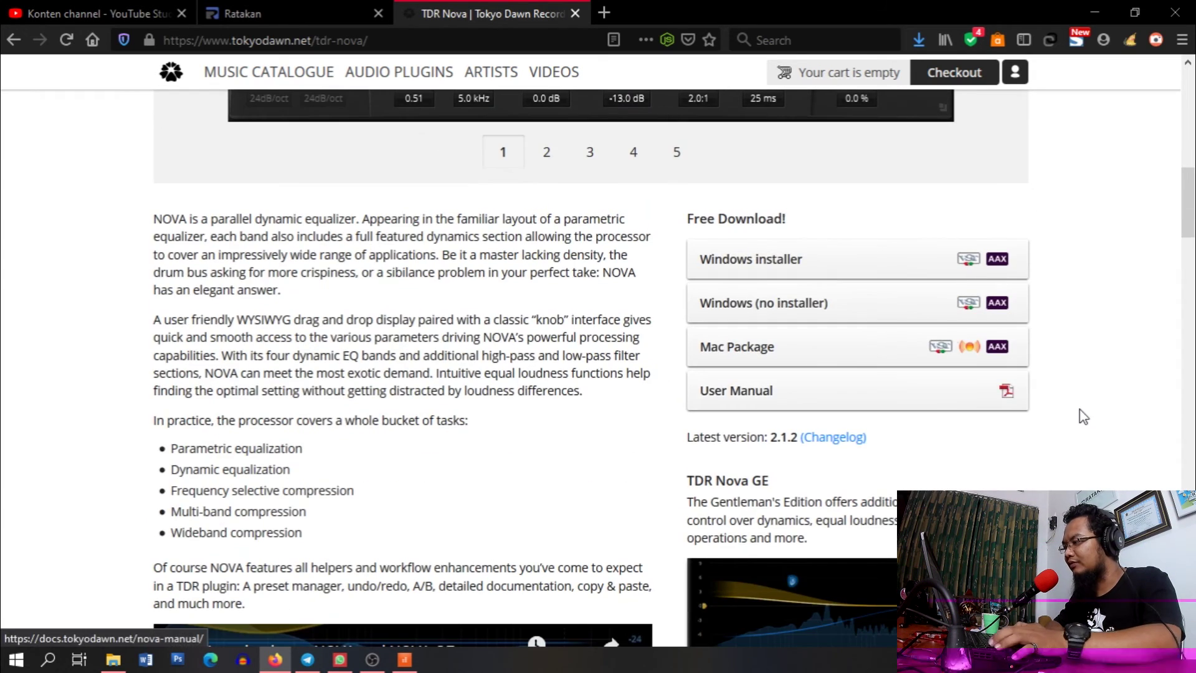
# Switch to Cakewalk and toggle TDR Nova's bypass on and off several times, leaving it off.
pyautogui.hotkey('alt', 'Tab')
pyautogui.click(932, 427)
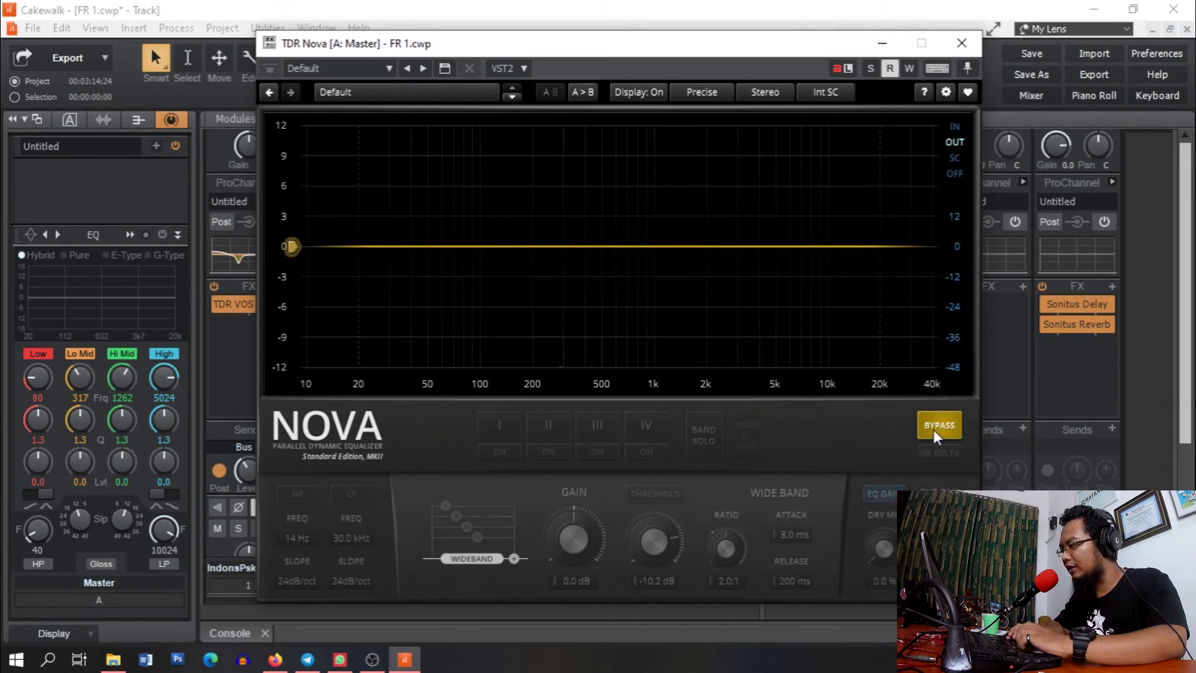
pyautogui.click(932, 429)
pyautogui.click(933, 427)
pyautogui.click(932, 427)
pyautogui.click(933, 428)
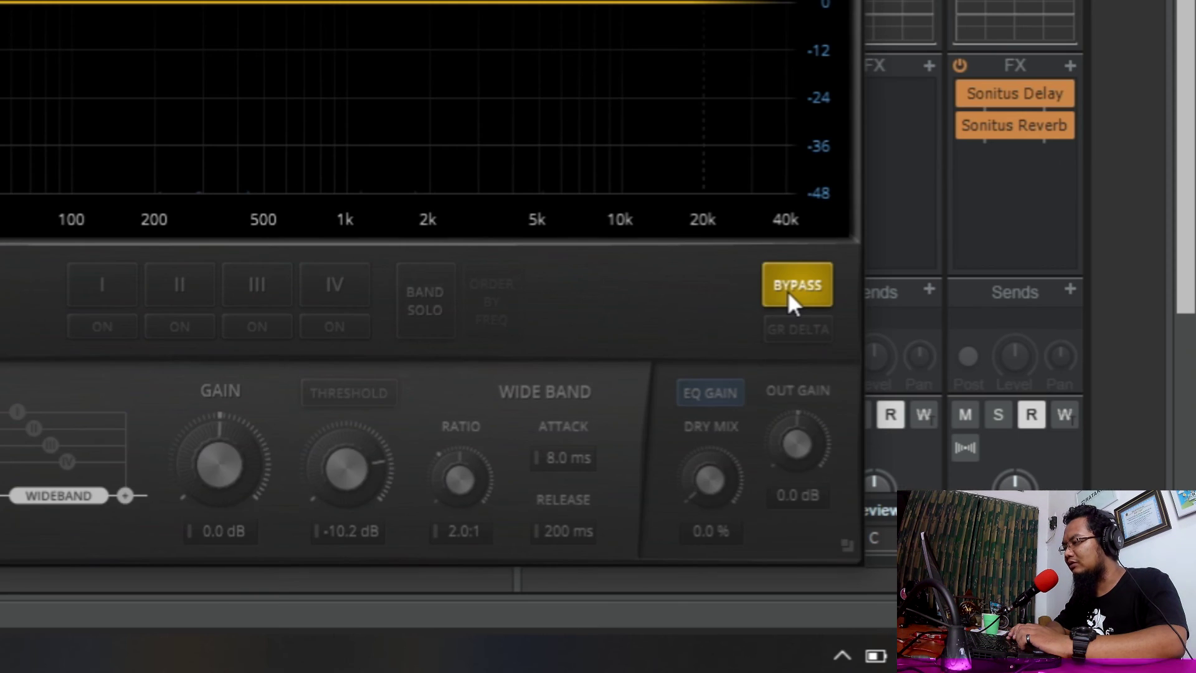
pyautogui.click(933, 431)
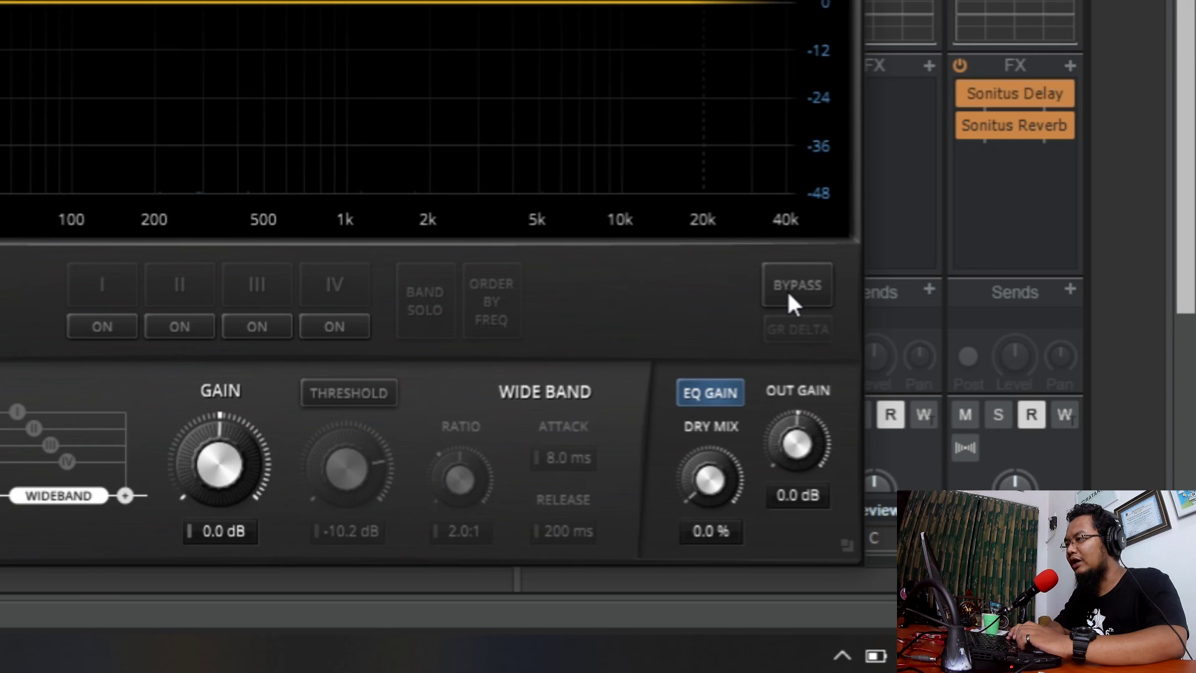
pyautogui.click(787, 295)
pyautogui.click(788, 295)
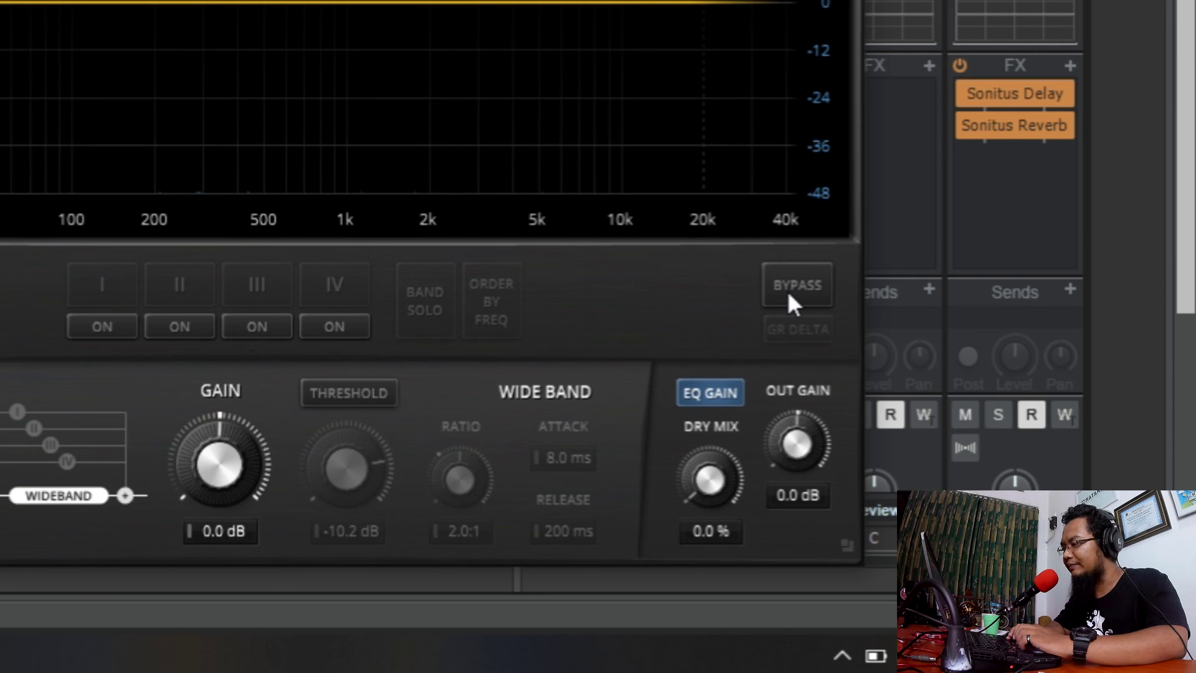
# Toggle EQ Gain off and back on, and try the Dry Mix control, leaving it at 0.0 %.
pyautogui.click(730, 393)
pyautogui.click(730, 394)
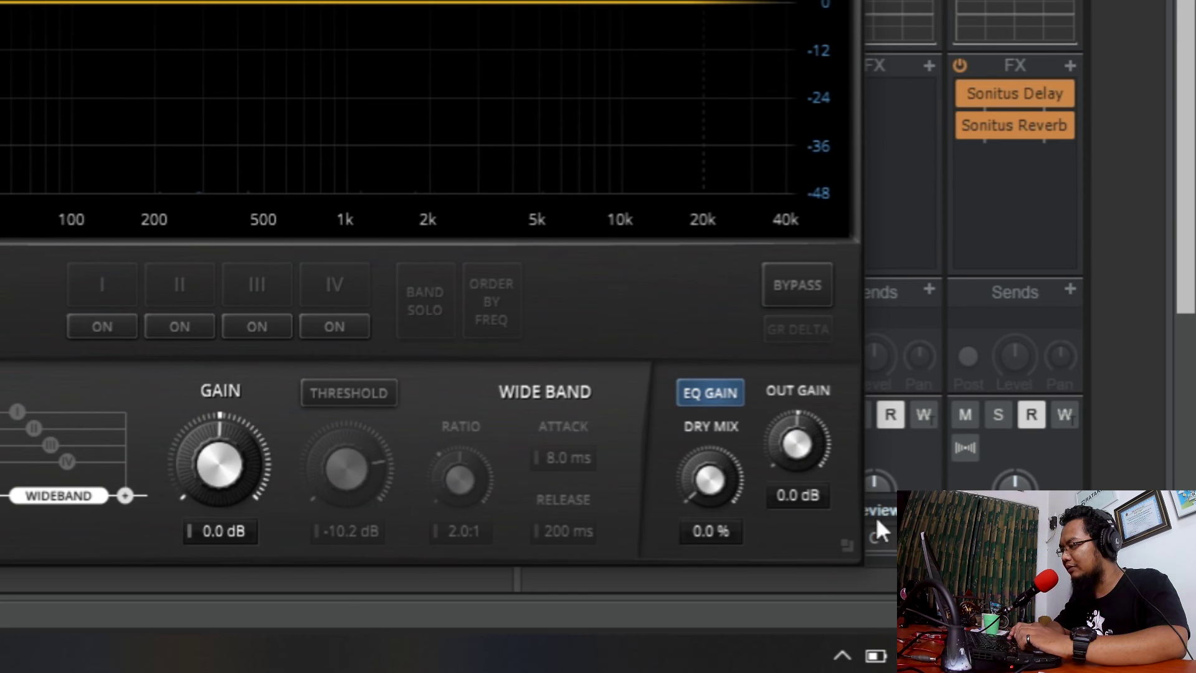
pyautogui.moveTo(696, 487)
pyautogui.mouseDown()
pyautogui.moveTo(696, 462)
pyautogui.moveTo(696, 489)
pyautogui.mouseUp()
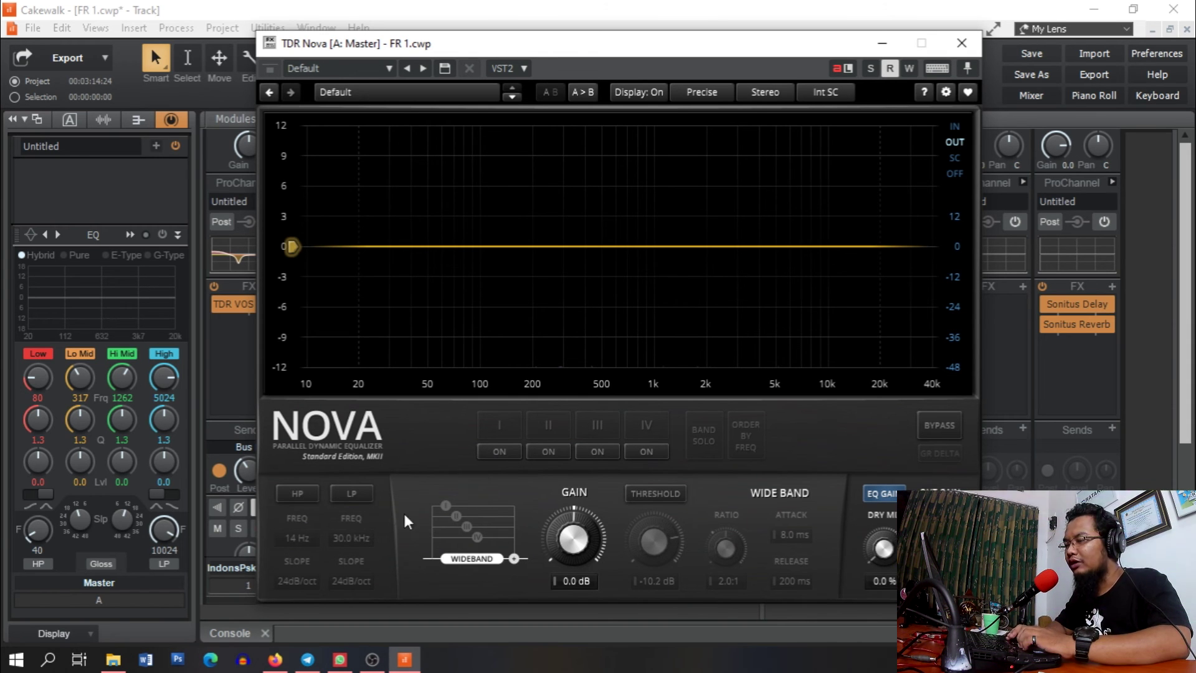
# Turn on the high-pass filter, and switch the low-pass filter on and back off.
pyautogui.click(301, 492)
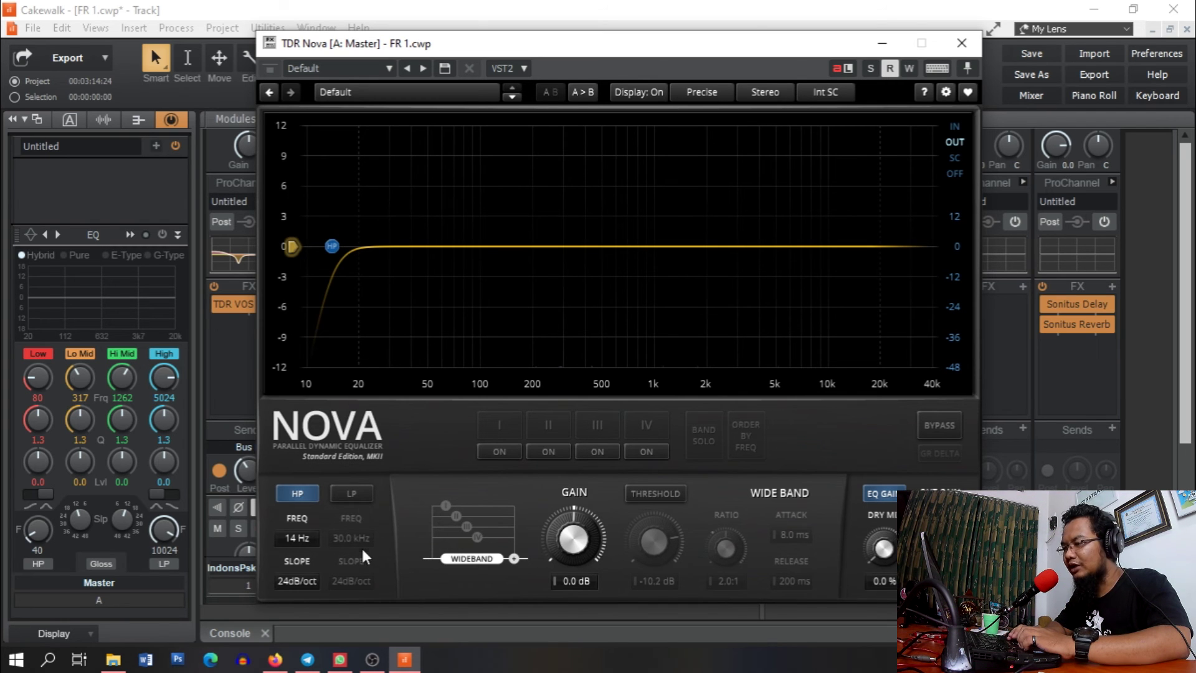
pyautogui.click(357, 493)
pyautogui.click(358, 494)
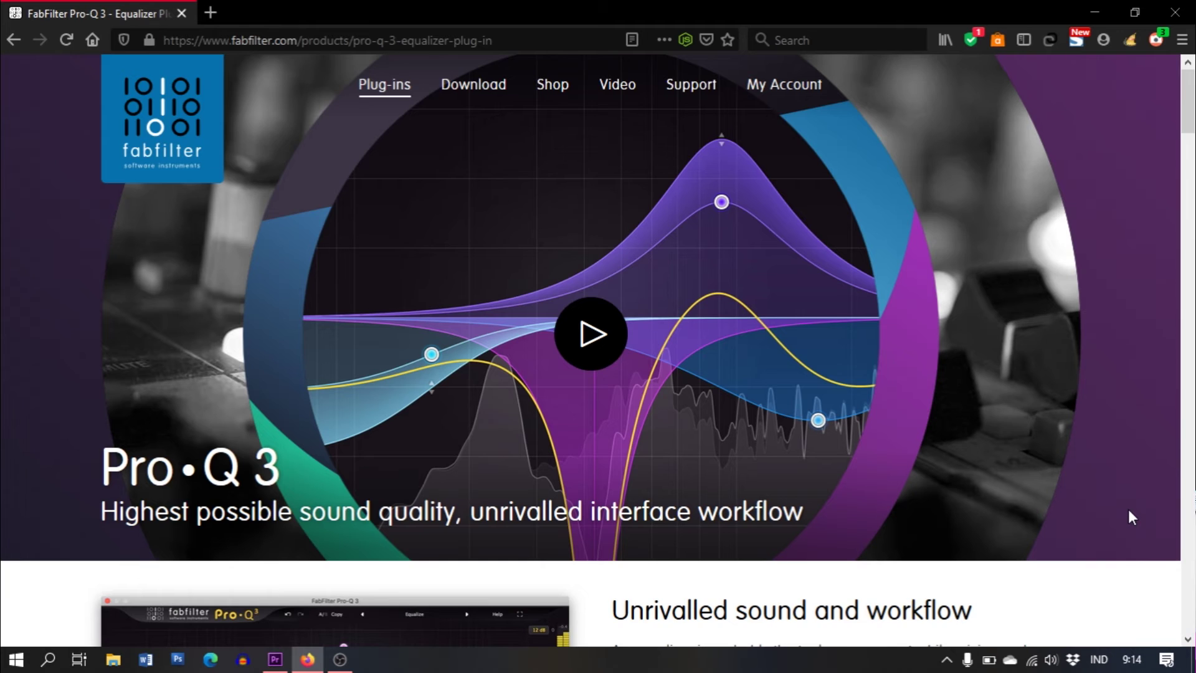
# Look through the FabFilter Pro-Q 3 product page in the browser, including its features and testimonials.
pyautogui.scroll(-5, 1129, 512)
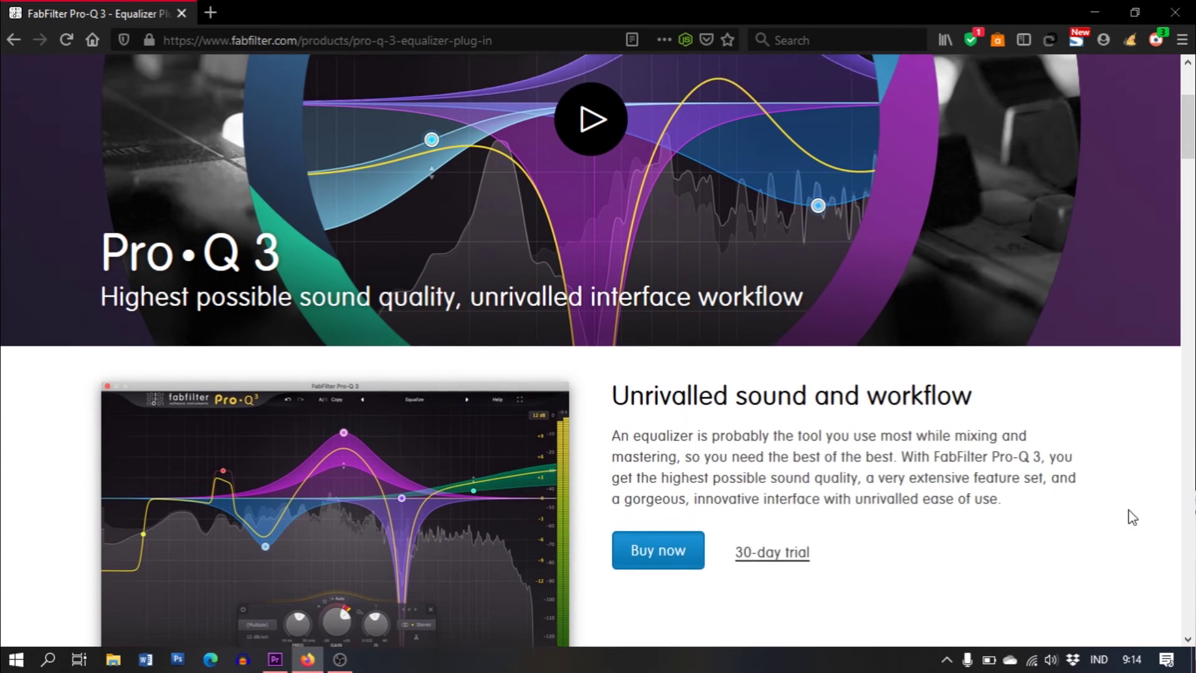
pyautogui.scroll(-9, 1132, 517)
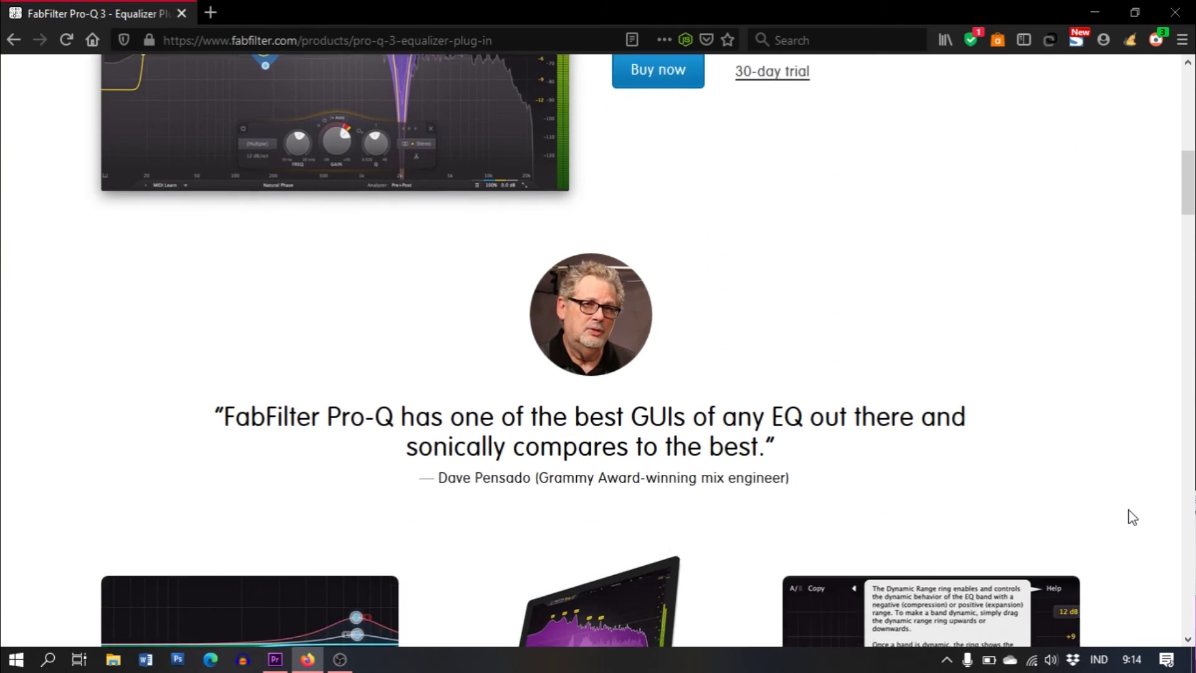
pyautogui.scroll(-7, 1131, 517)
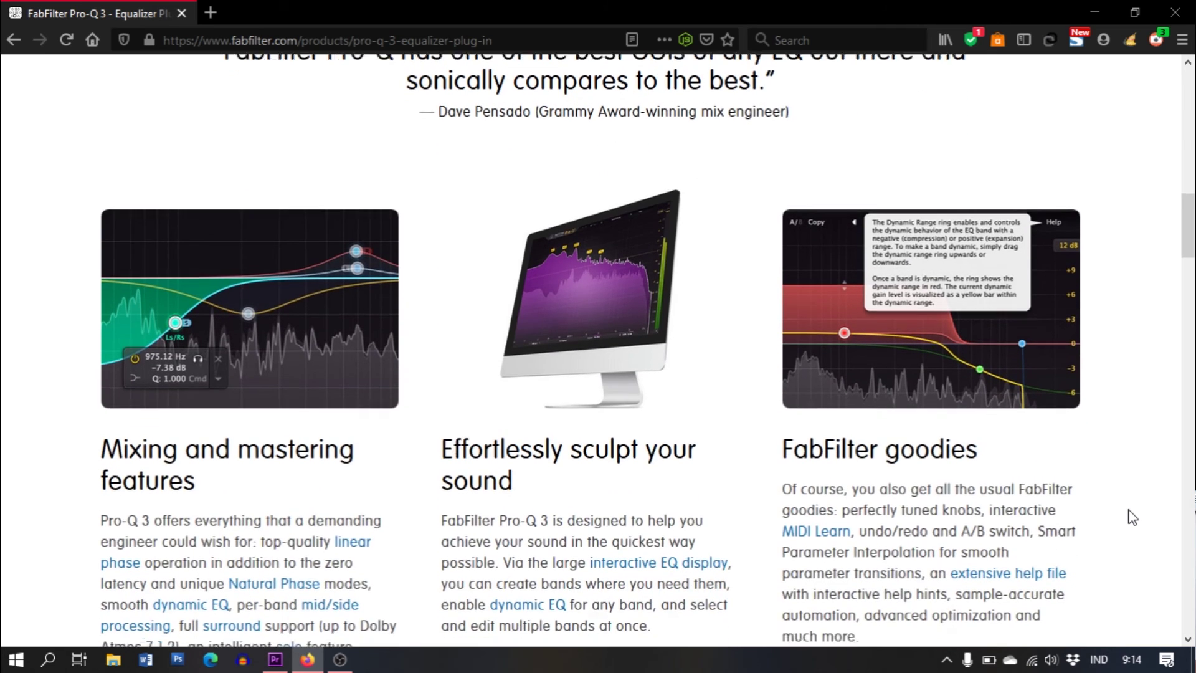
pyautogui.scroll(-7, 1132, 517)
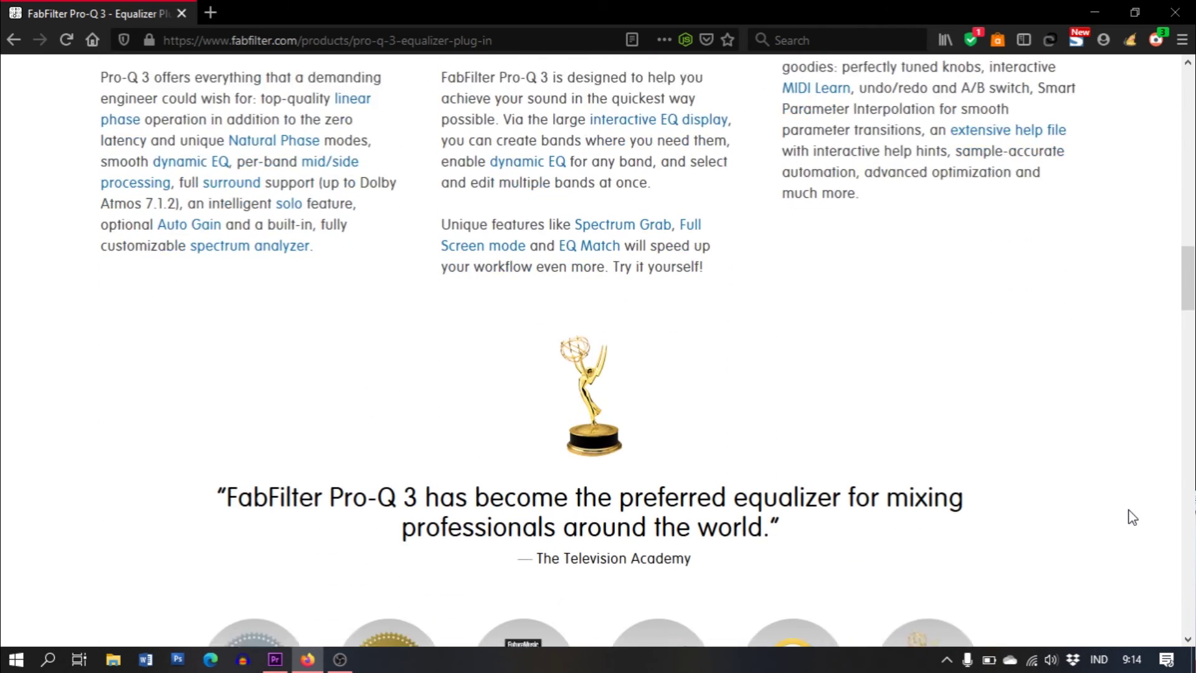
pyautogui.scroll(-8, 1131, 517)
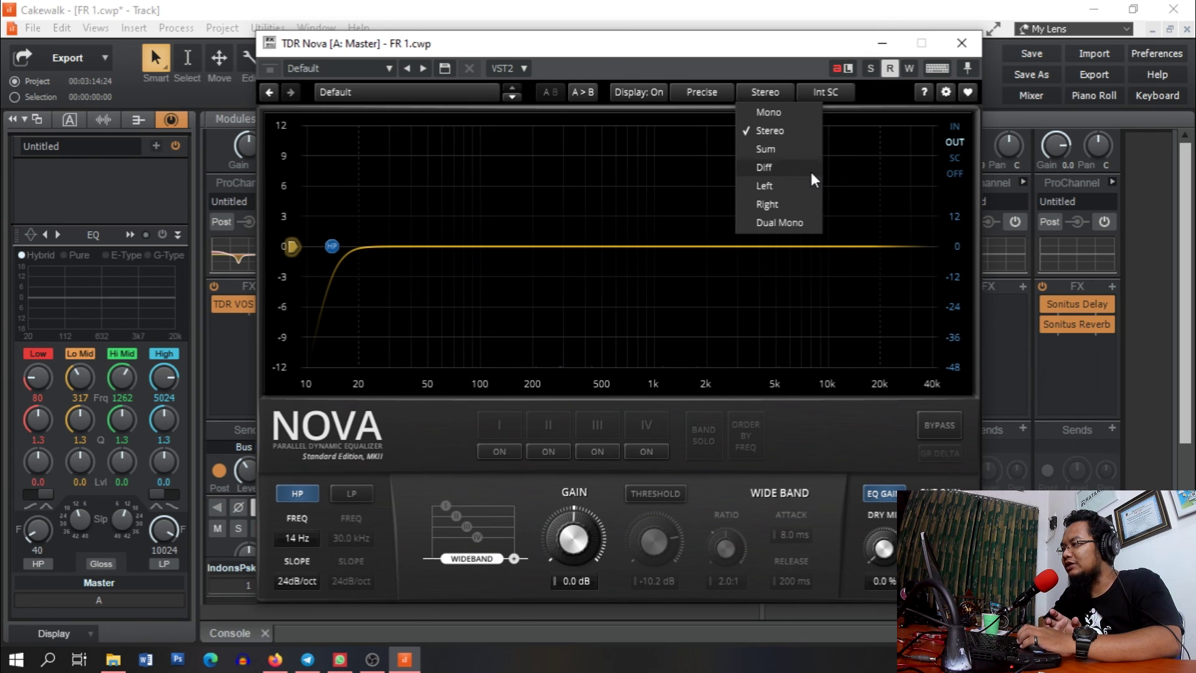
# Try the Right and Left channel processing modes in TDR Nova, and return the mode to Stereo.
pyautogui.click(772, 204)
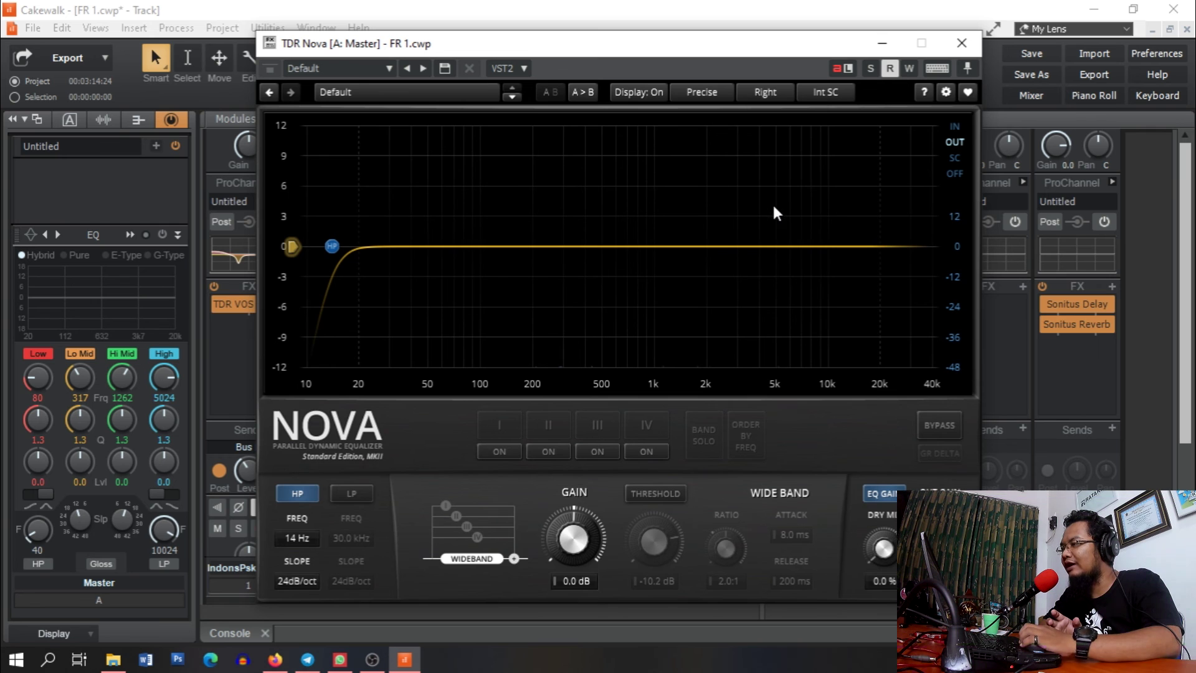
pyautogui.click(749, 96)
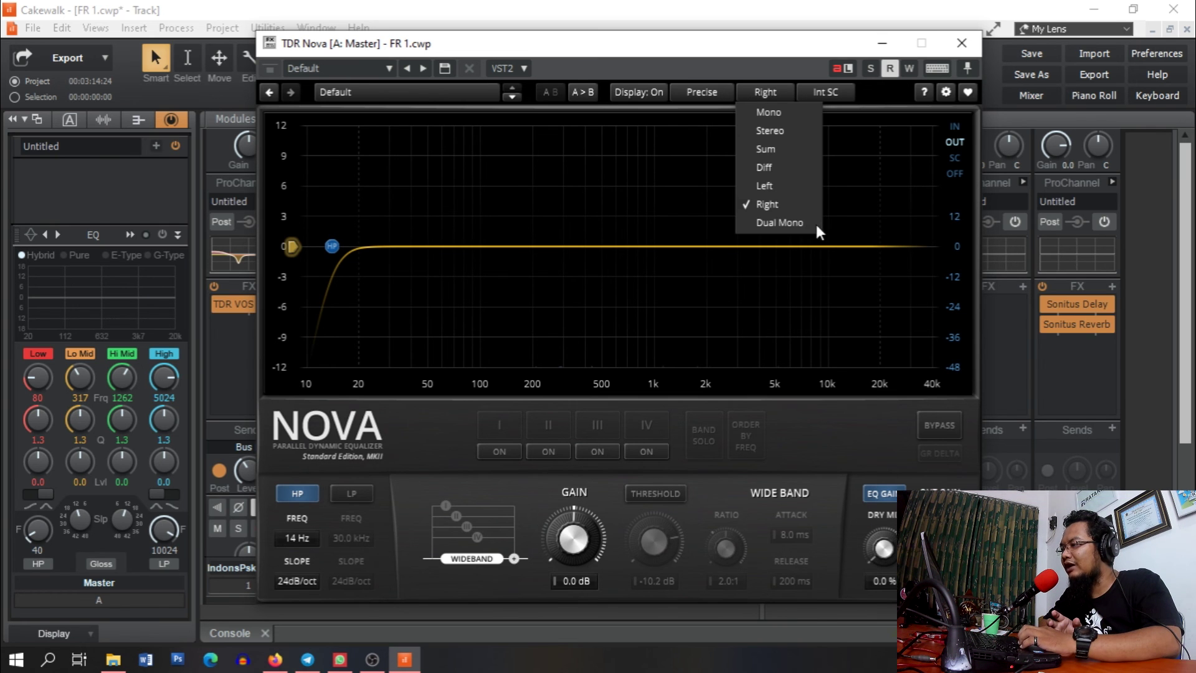
pyautogui.click(801, 188)
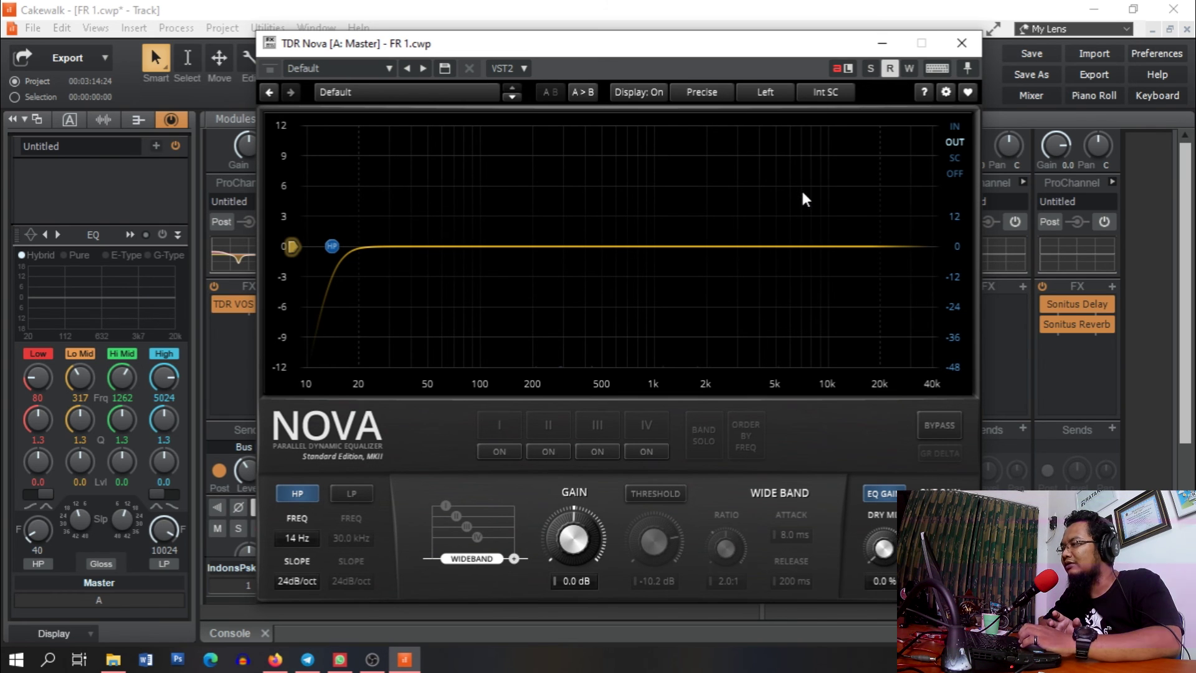
pyautogui.click(765, 93)
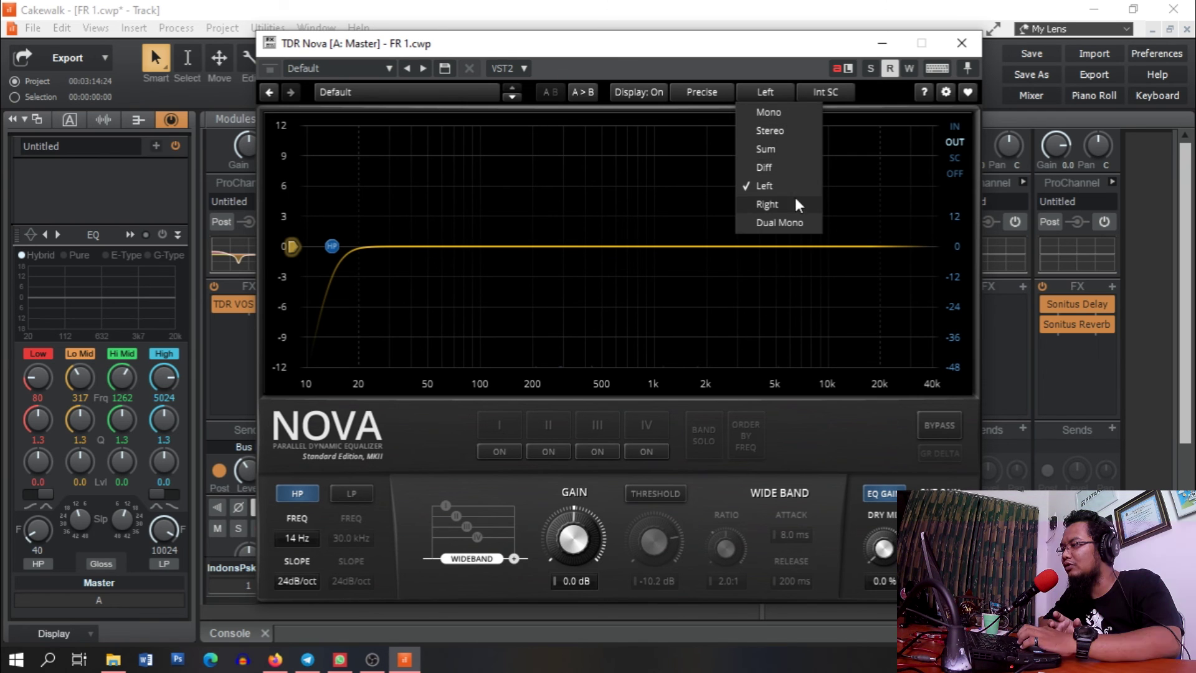
pyautogui.click(772, 132)
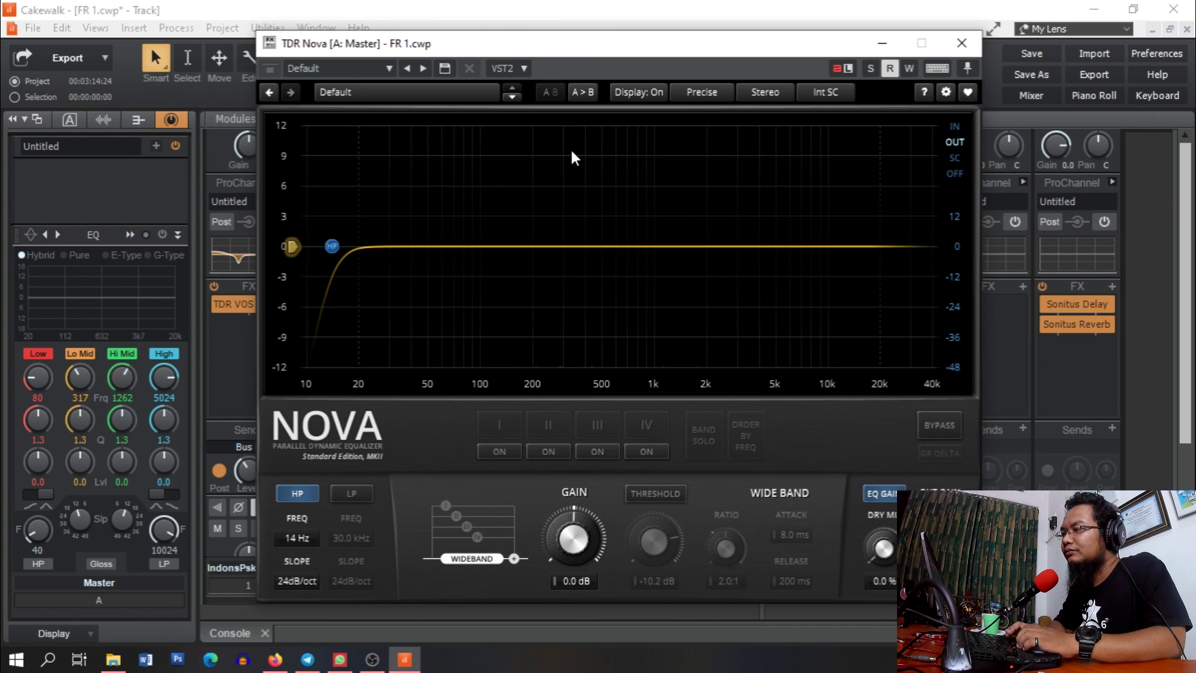
# View the host's preset list without changing the preset, and set the spectrum analyzer source to SC.
pyautogui.click(390, 67)
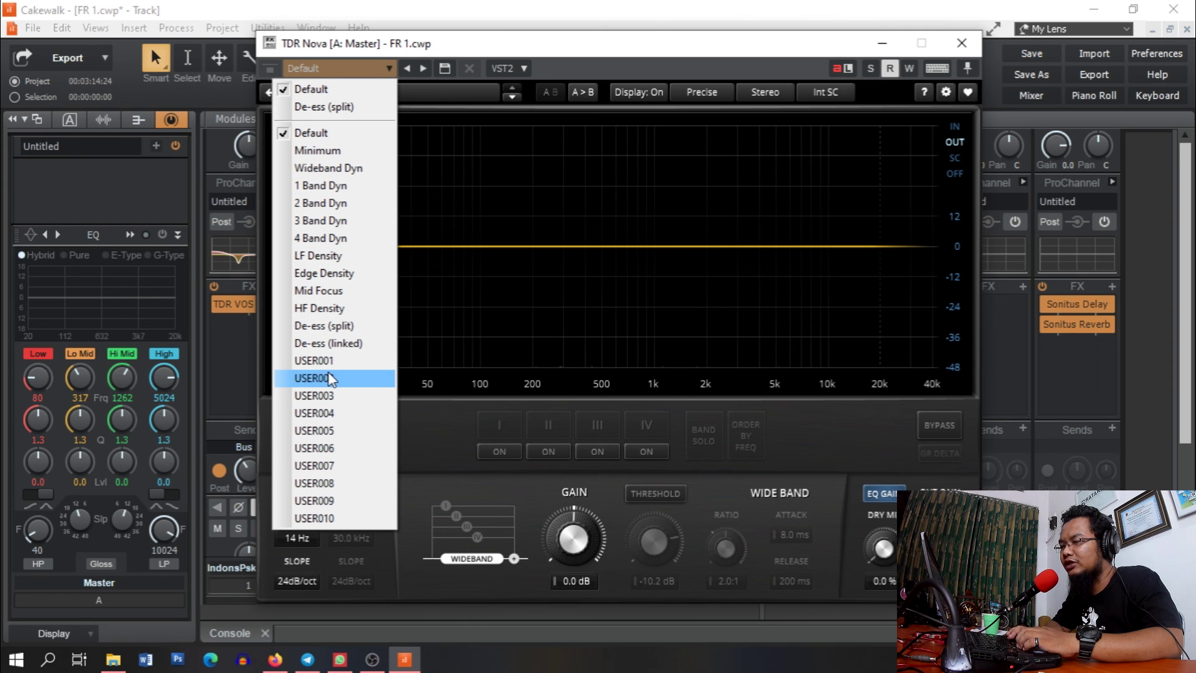
pyautogui.click(634, 48)
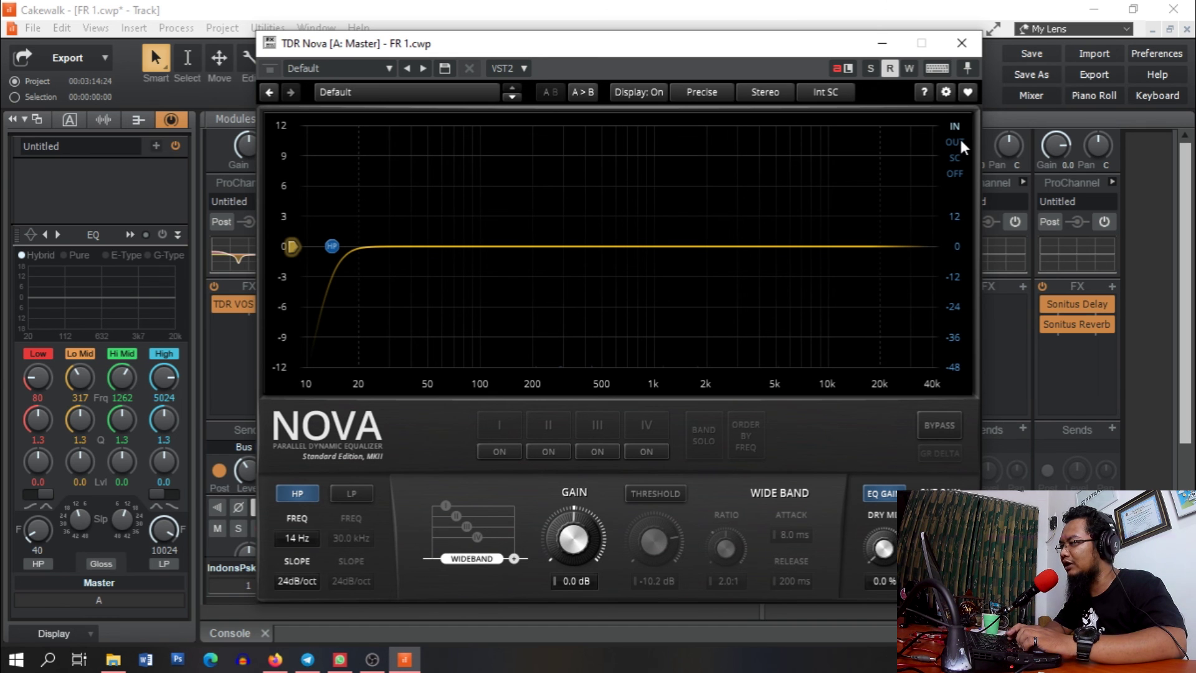
pyautogui.click(951, 158)
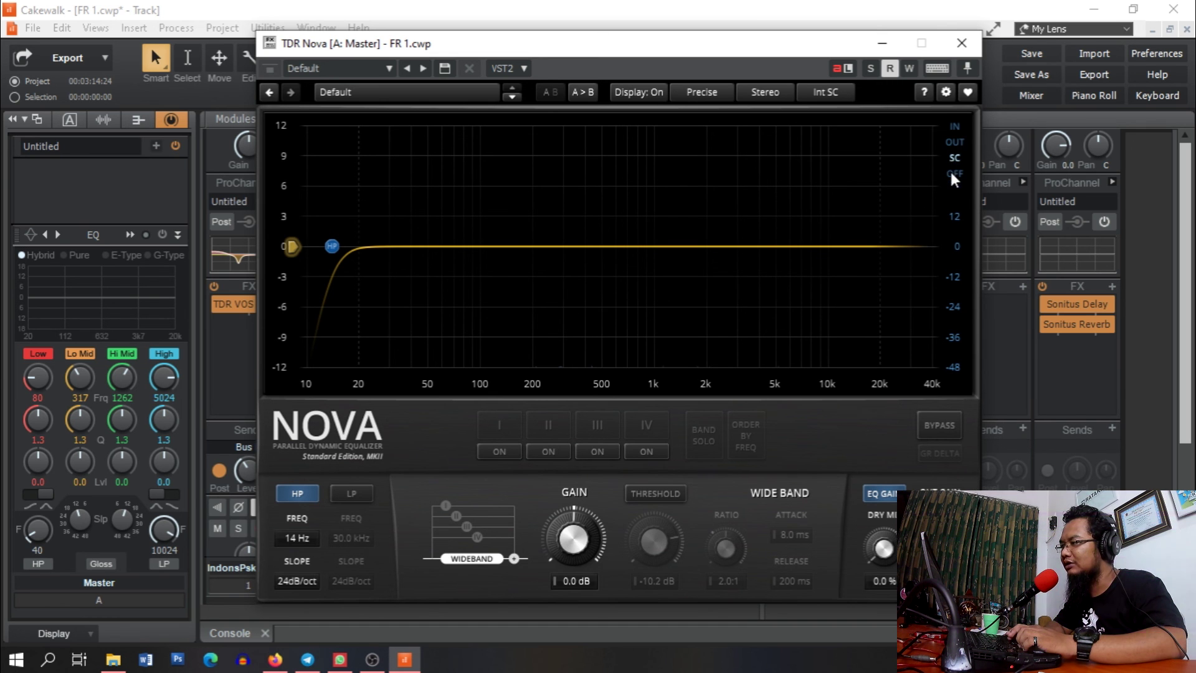